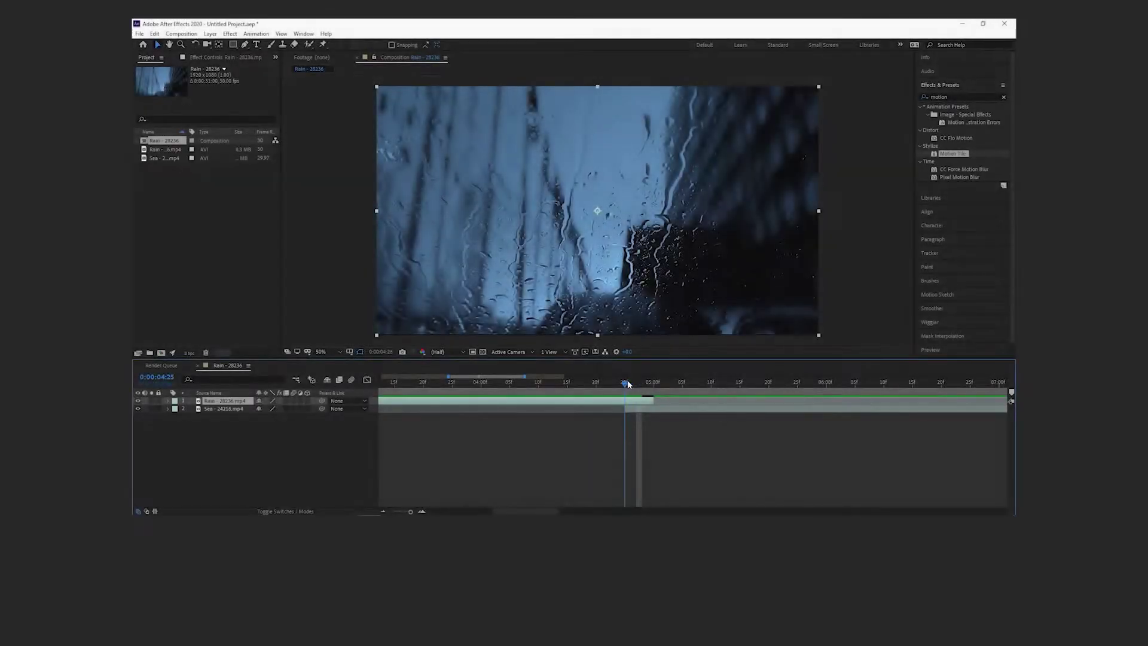
Keyframe the rain clip's Opacity to fade into the sea clip by 05:00, with Easy Ease on both keyframes.
{"action": "left_click", "coordinate": [168, 401]}
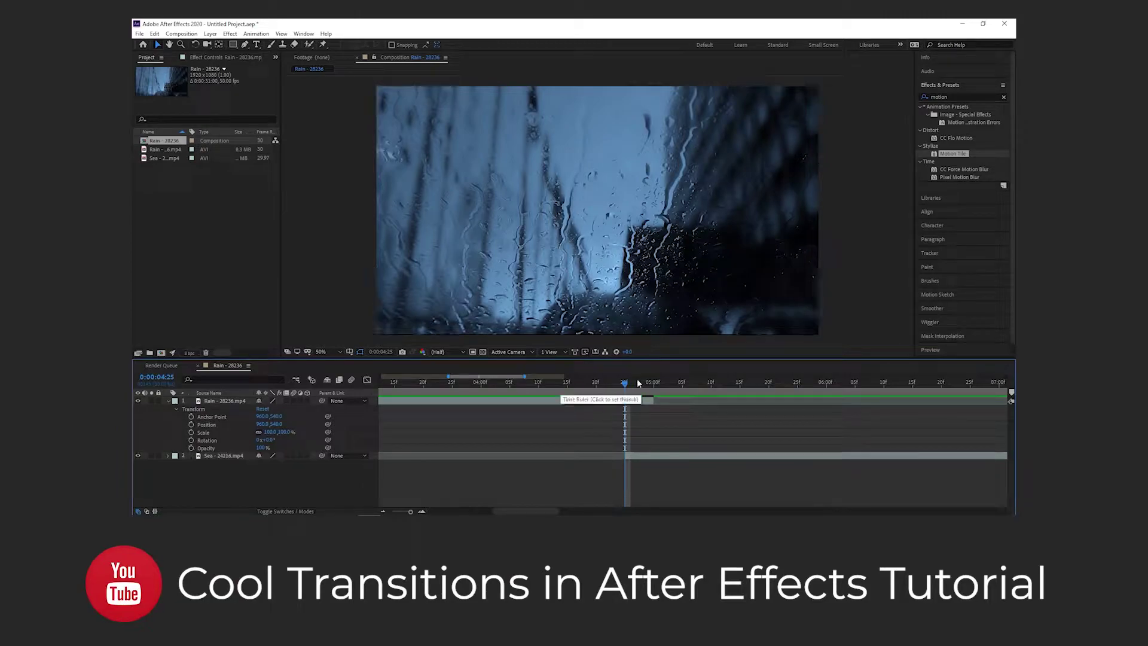
{"action": "left_click", "coordinate": [191, 448]}
{"action": "left_click_drag", "start_coordinate": [625, 388], "coordinate": [653, 386]}
{"action": "left_click_drag", "start_coordinate": [261, 447], "coordinate": [227, 448]}
{"action": "left_click_drag", "start_coordinate": [654, 384], "coordinate": [546, 383]}
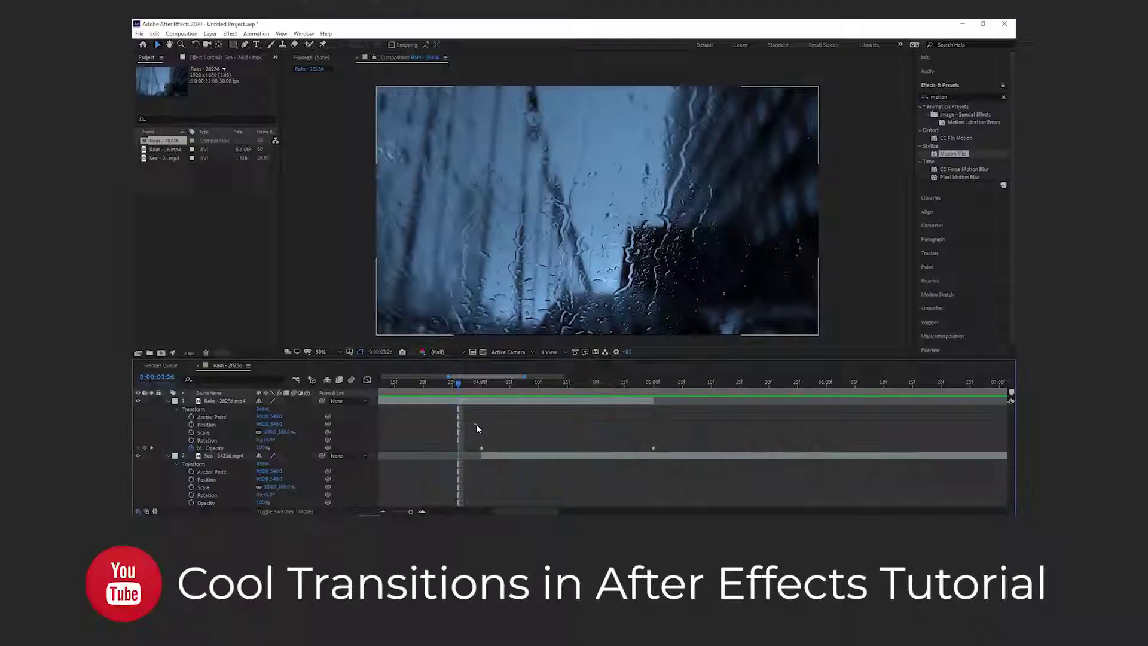
{"action": "left_click_drag", "start_coordinate": [468, 428], "coordinate": [658, 452]}
{"action": "right_click", "coordinate": [653, 448]}
{"action": "mouse_move", "coordinate": [706, 441]}
{"action": "left_click", "coordinate": [820, 374]}
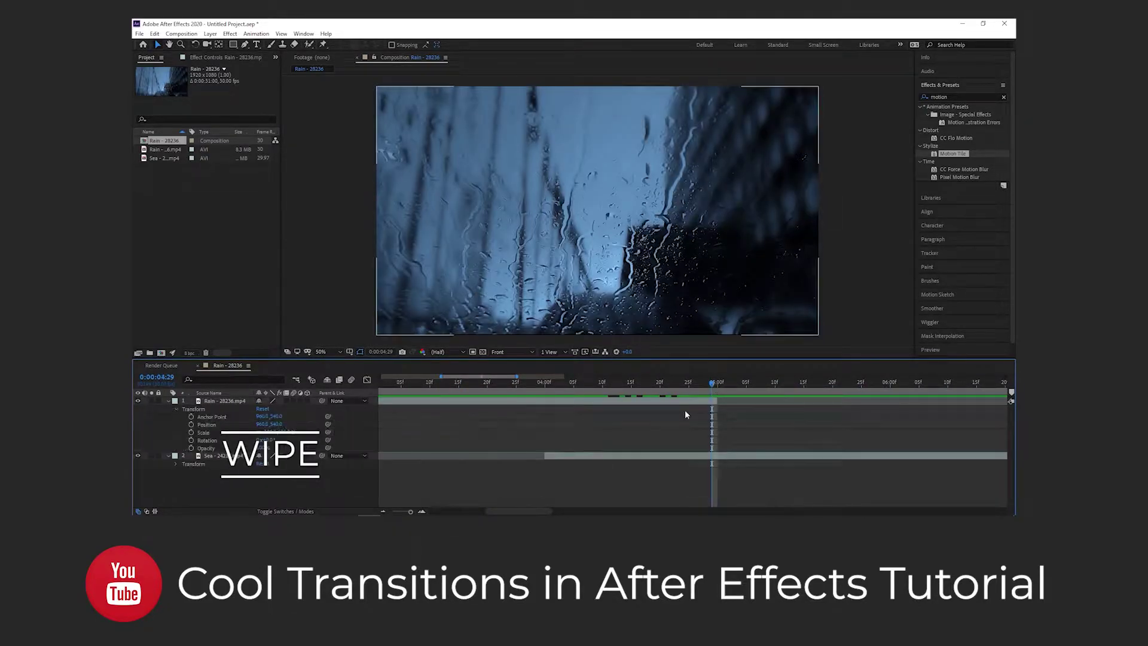
Keyframe the rain clip's Position from 04:06 to 2880 at 05:00 so it slides out right.
{"action": "left_click", "coordinate": [546, 383]}
{"action": "left_click", "coordinate": [191, 425]}
{"action": "left_click_drag", "start_coordinate": [546, 383], "coordinate": [718, 383]}
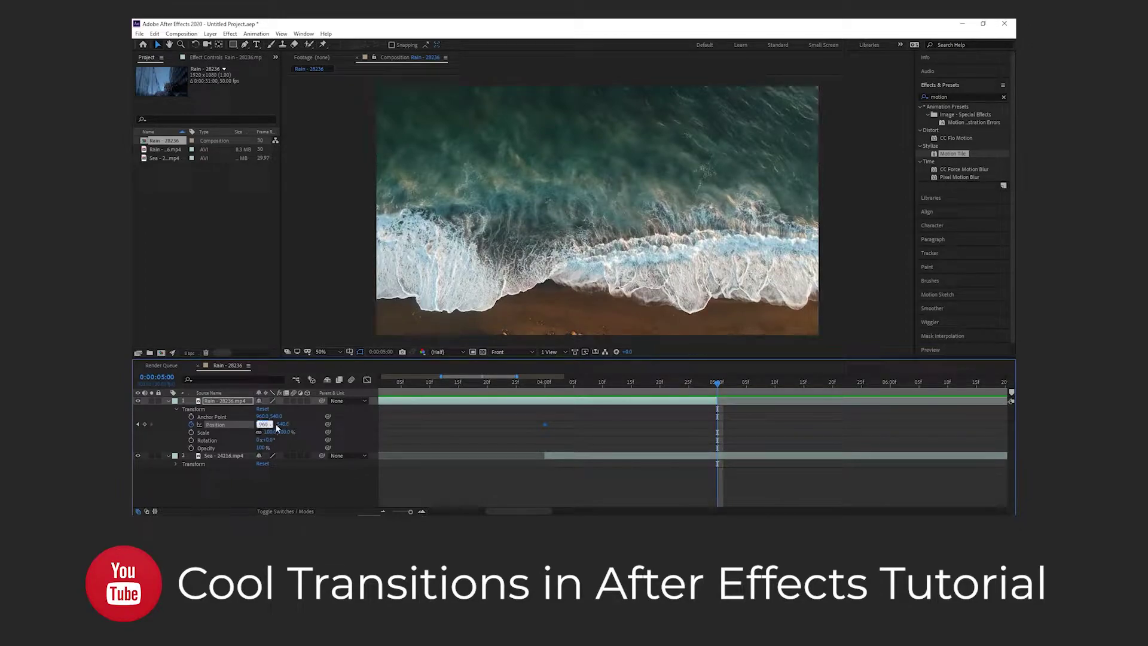
{"action": "key", "text": "Return"}
{"action": "left_click_drag", "start_coordinate": [547, 382], "coordinate": [815, 383]}
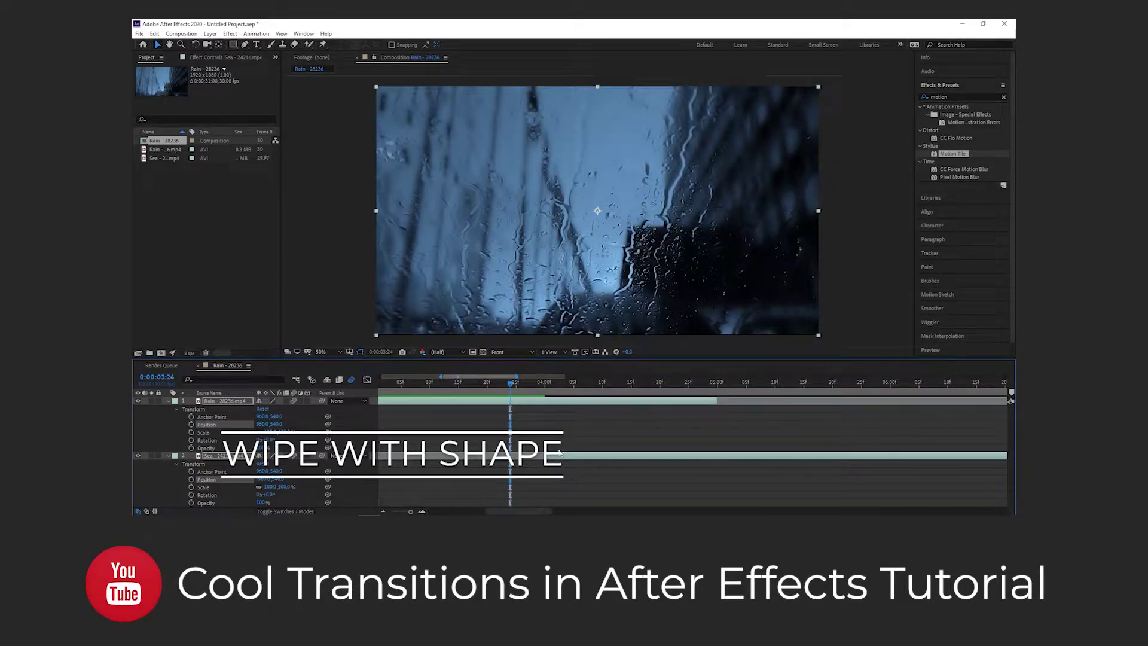
At 04:00, draw a tall narrow white rectangle and move it toward the left.
{"action": "key", "text": "Page_Down"}
{"action": "key", "text": "Page_Down"}
{"action": "key", "text": "Page_Down"}
{"action": "key", "text": "Page_Down"}
{"action": "key", "text": "Page_Down"}
{"action": "key", "text": "Page_Down"}
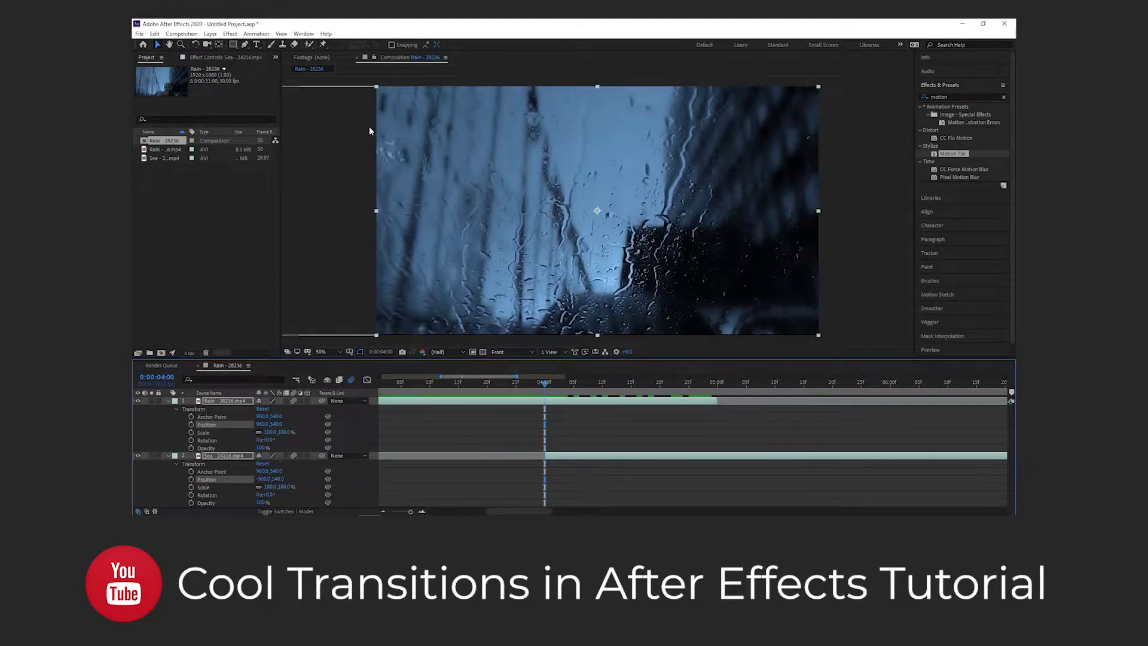
{"action": "left_click", "coordinate": [233, 44]}
{"action": "key", "text": "comma"}
{"action": "key", "text": "comma"}
{"action": "left_click_drag", "start_coordinate": [588, 142], "coordinate": [610, 276]}
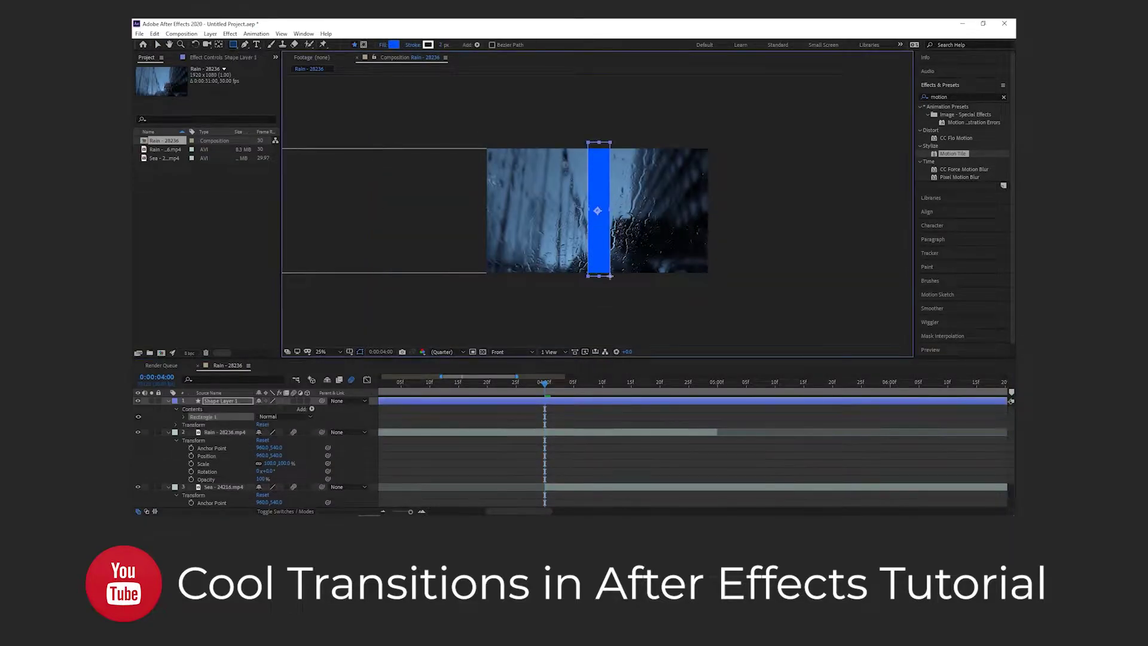
{"action": "left_click", "coordinate": [393, 44]}
{"action": "left_click", "coordinate": [465, 201]}
{"action": "left_click", "coordinate": [669, 205]}
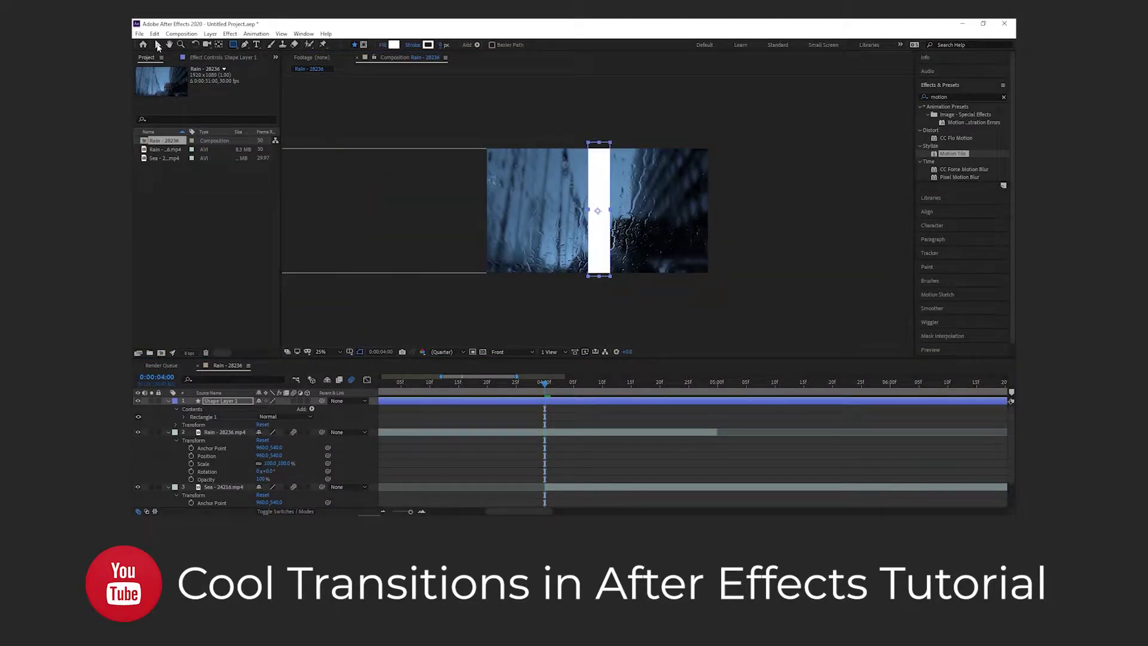
{"action": "left_click_drag", "start_coordinate": [602, 188], "coordinate": [474, 189]}
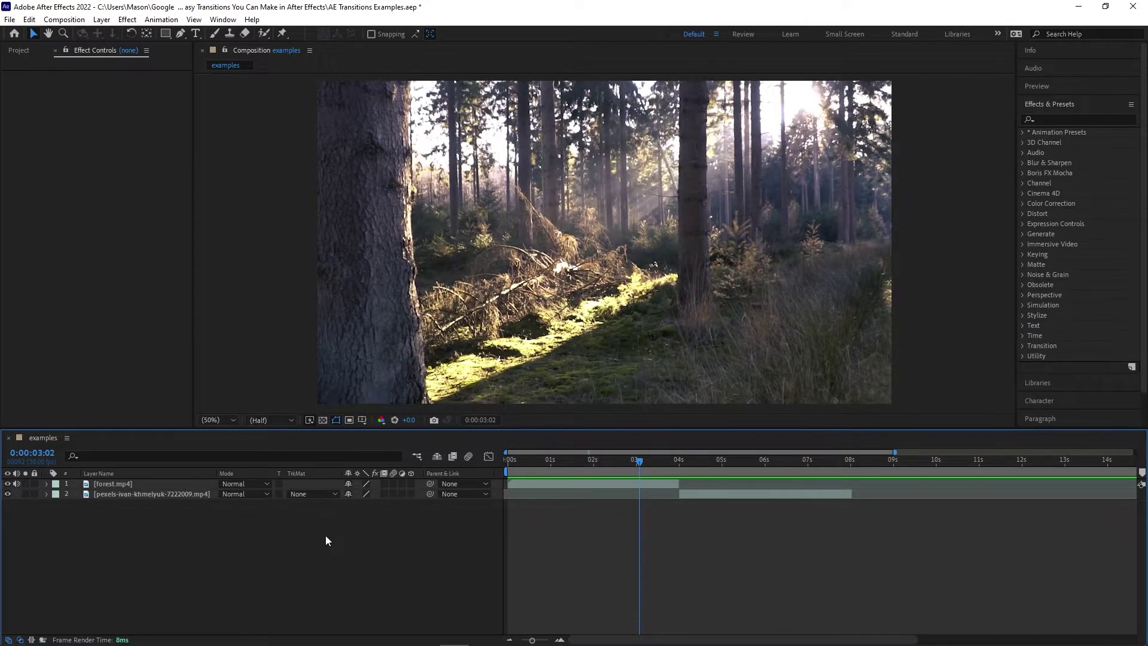
Add a new full-frame blue solid layer above the clips.
{"action": "right_click", "coordinate": [325, 540]}
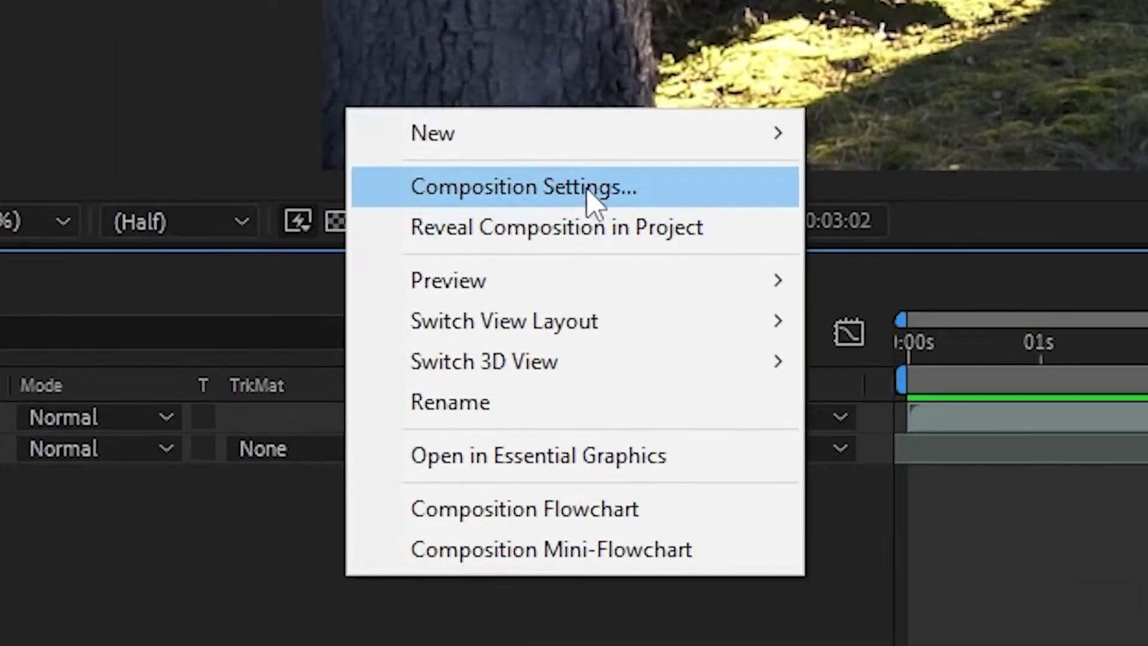
{"action": "mouse_move", "coordinate": [411, 395]}
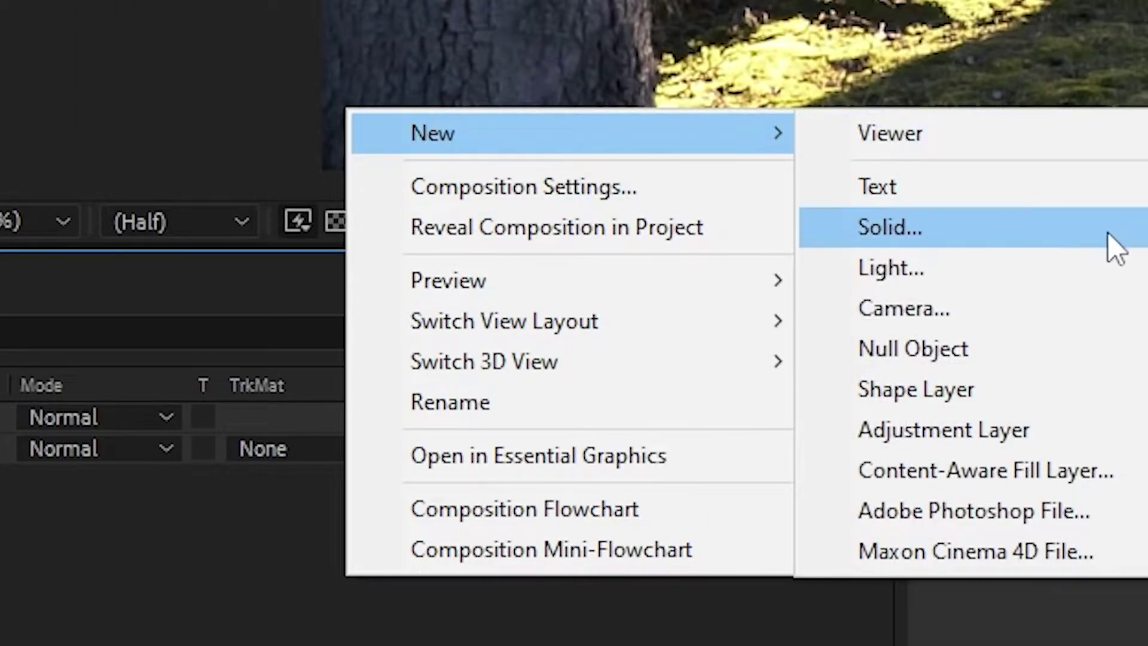
{"action": "left_click", "coordinate": [1107, 232]}
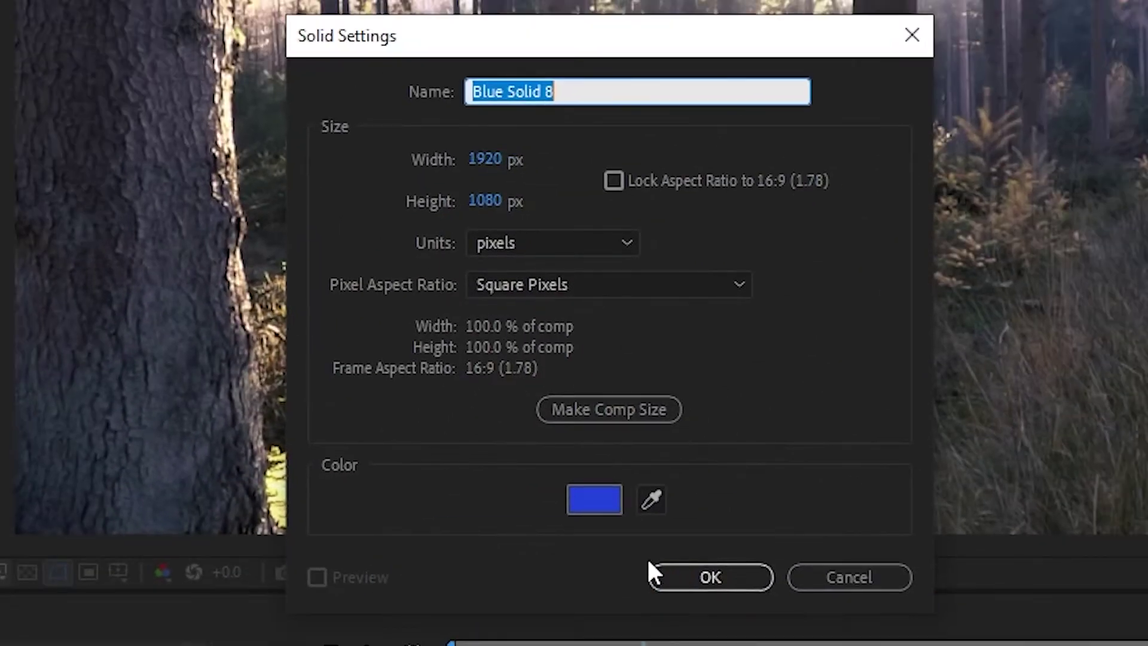
{"action": "left_click", "coordinate": [732, 590]}
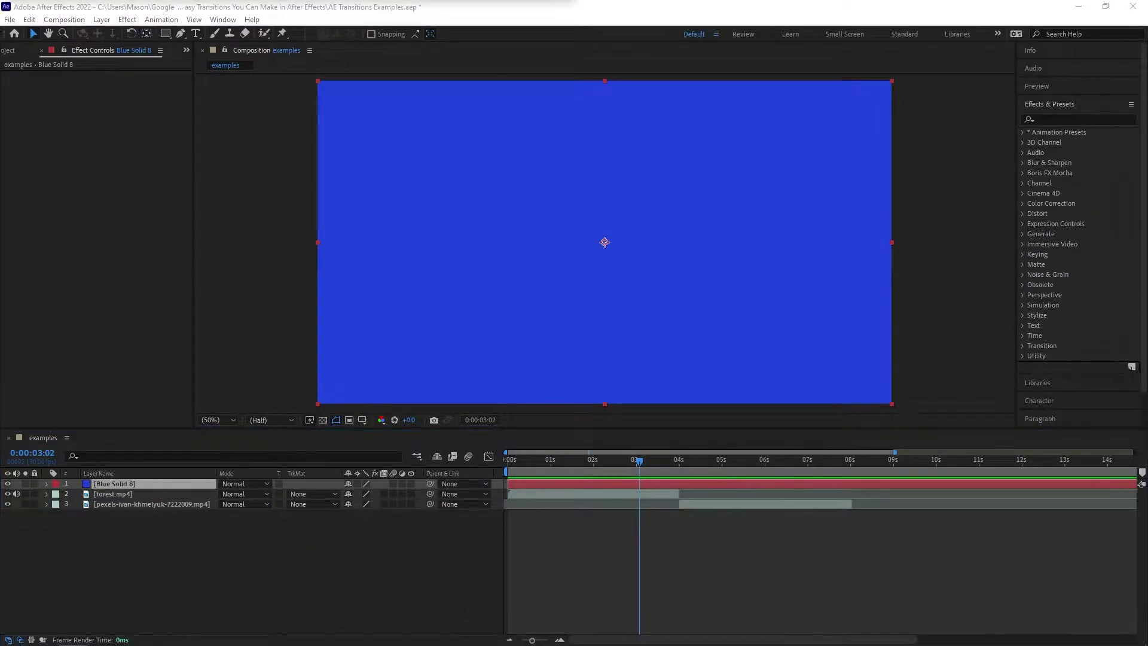
Apply the Linear Wipe effect to the blue solid and reveal its settings.
{"action": "left_click", "coordinate": [1062, 118]}
{"action": "type", "text": "l"}
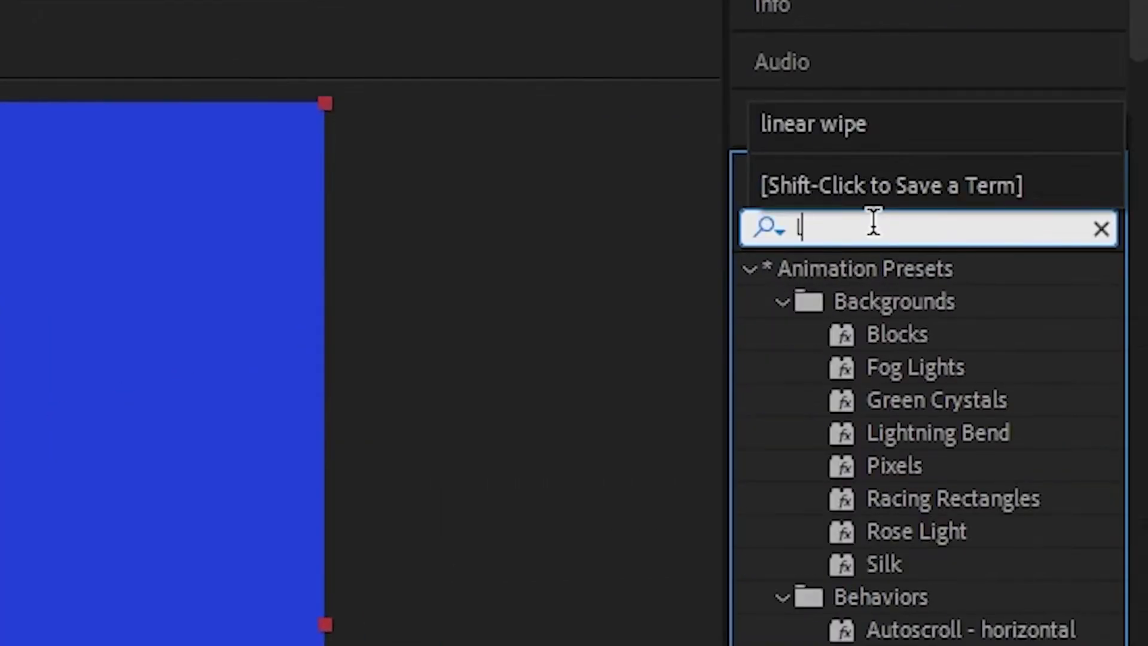
{"action": "type", "text": "inear wi"}
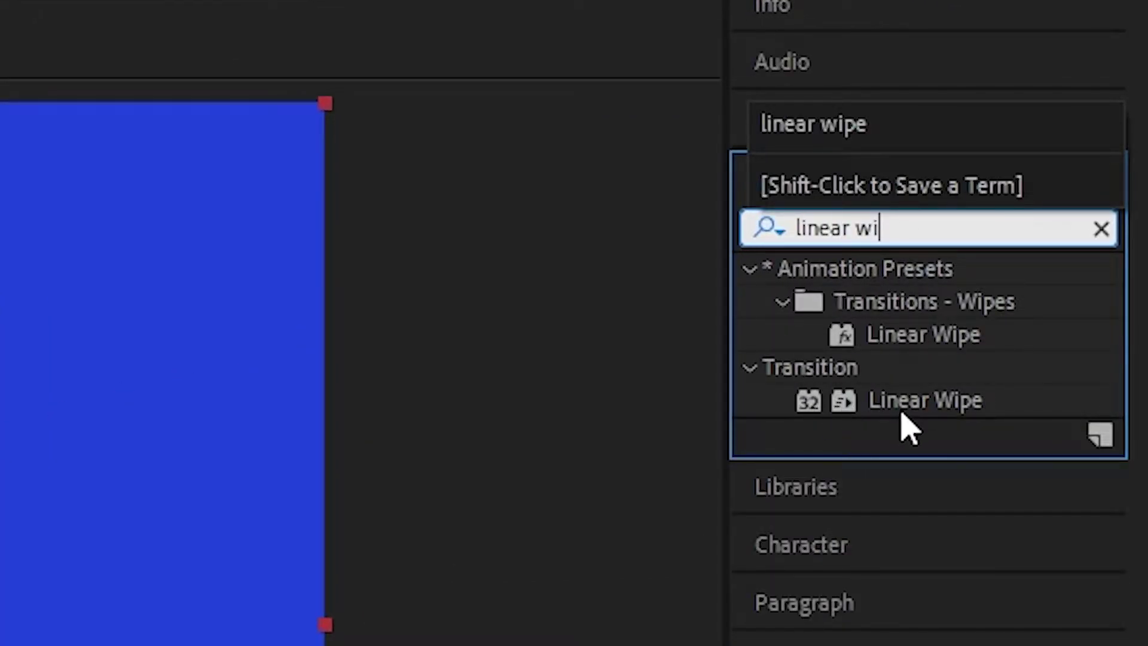
{"action": "left_click", "coordinate": [900, 406]}
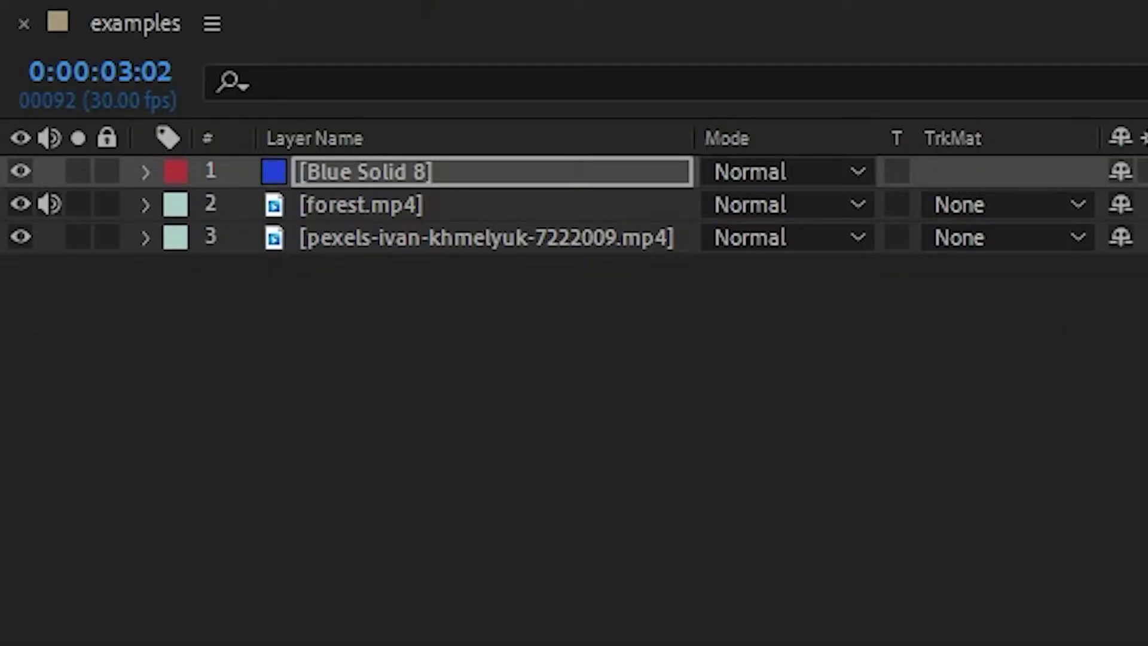
{"action": "left_click", "coordinate": [145, 172]}
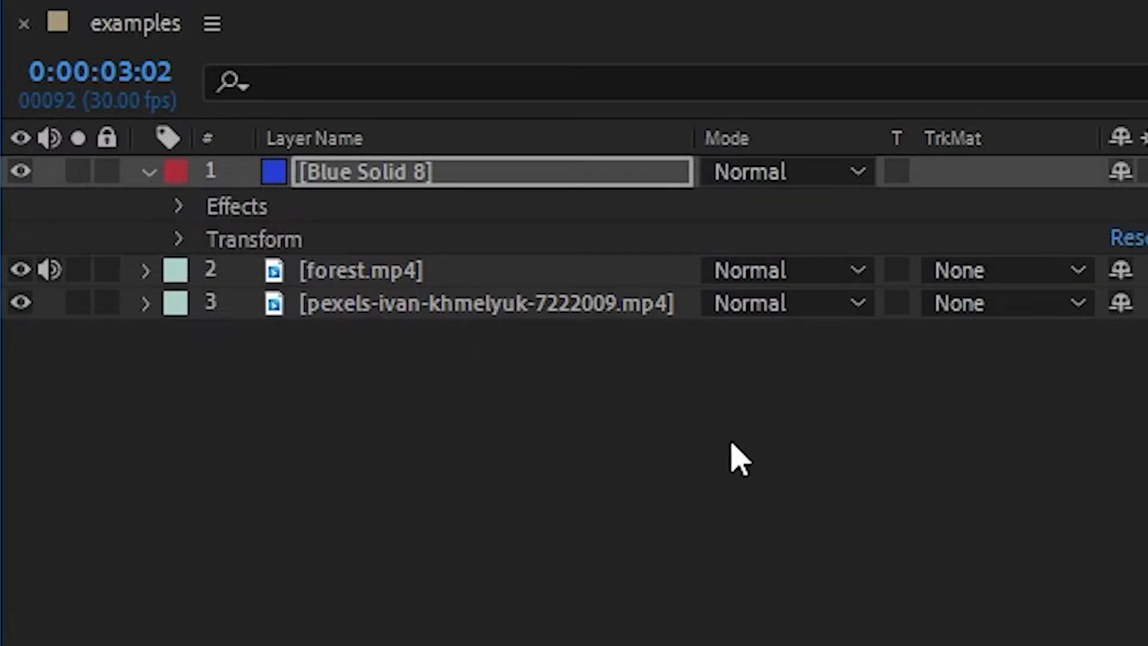
{"action": "left_click", "coordinate": [178, 207]}
{"action": "left_click", "coordinate": [211, 239]}
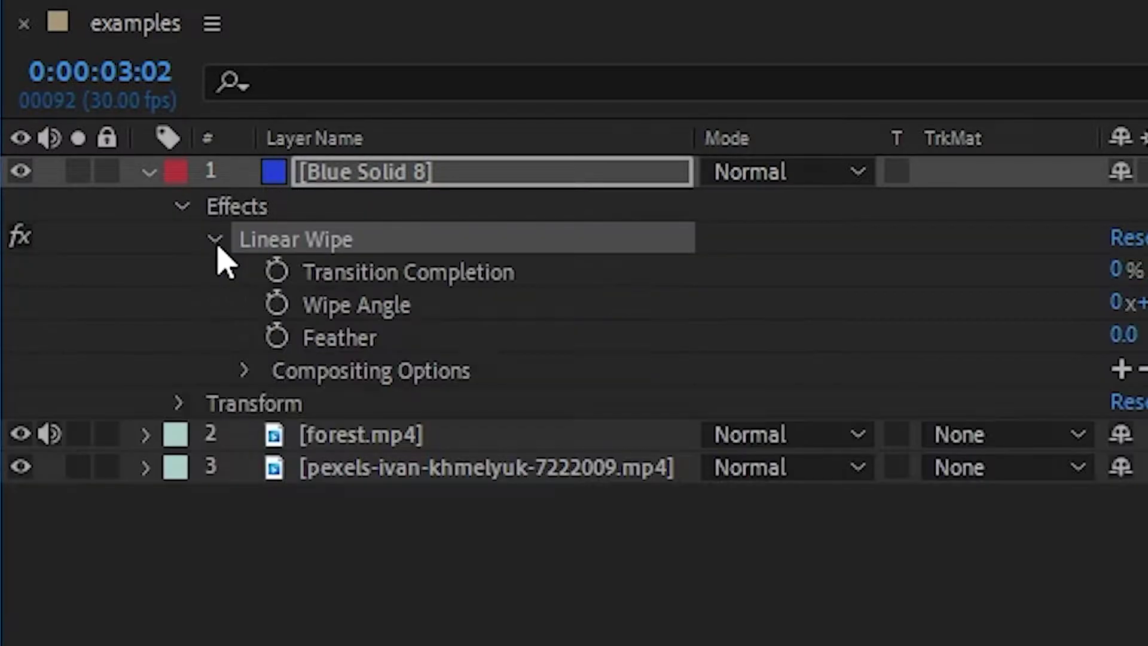
At 3:00, set Transition Completion to 100% and add a keyframe.
{"action": "left_click", "coordinate": [648, 461]}
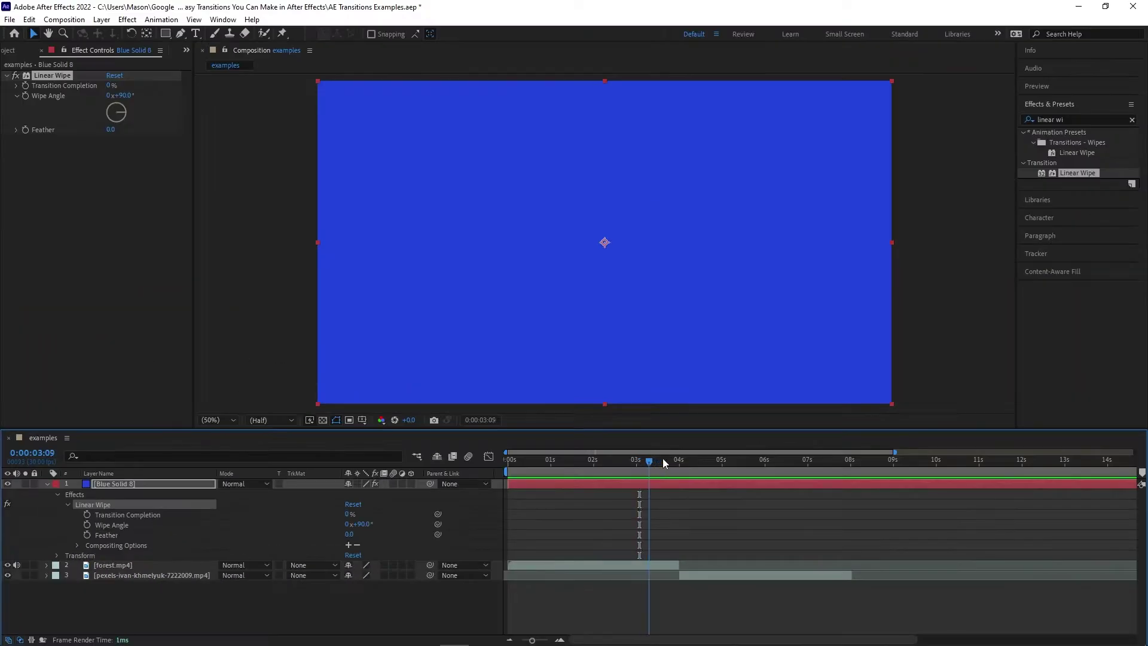
{"action": "left_click_drag", "start_coordinate": [663, 462], "coordinate": [638, 462]}
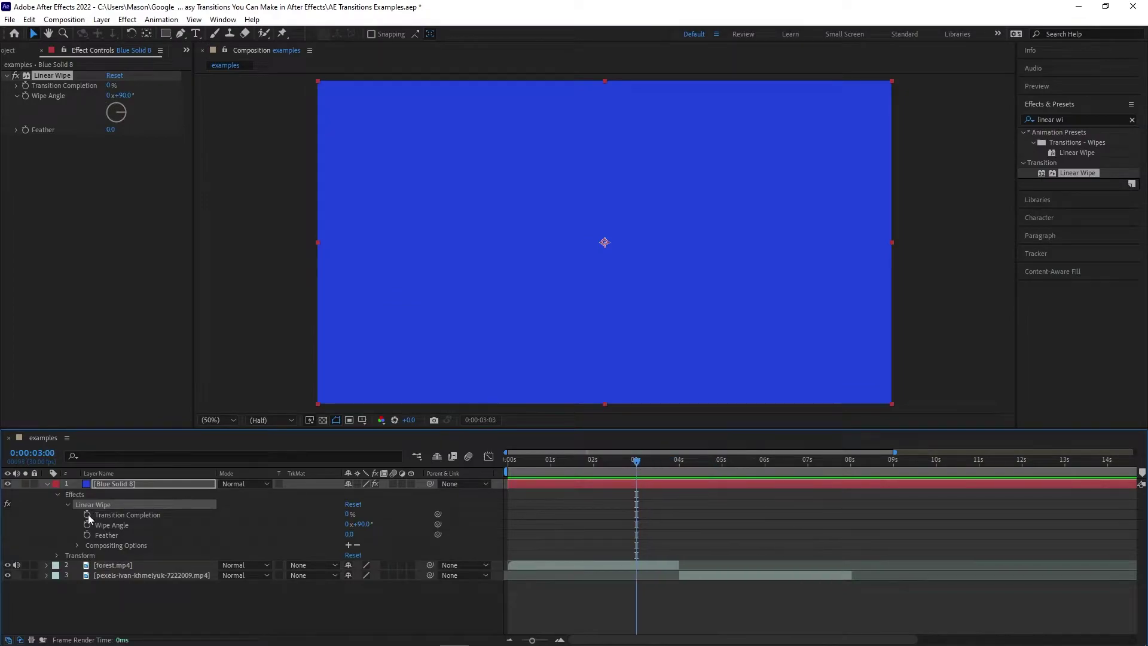
{"action": "left_click", "coordinate": [352, 515]}
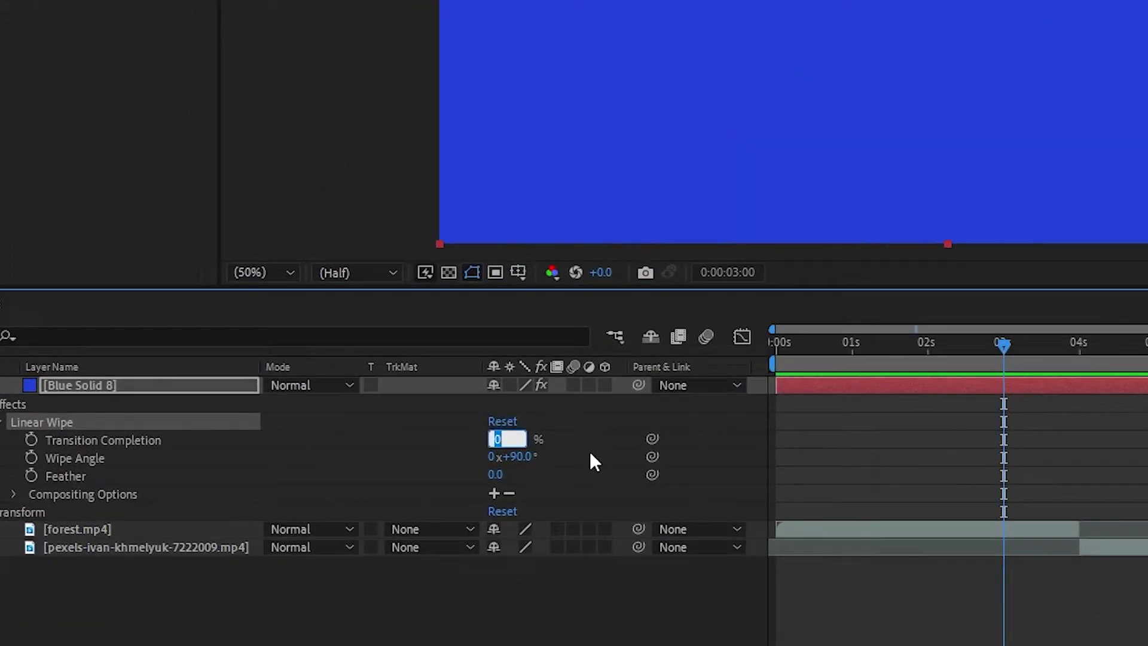
{"action": "type", "text": "100"}
{"action": "key", "text": "Return"}
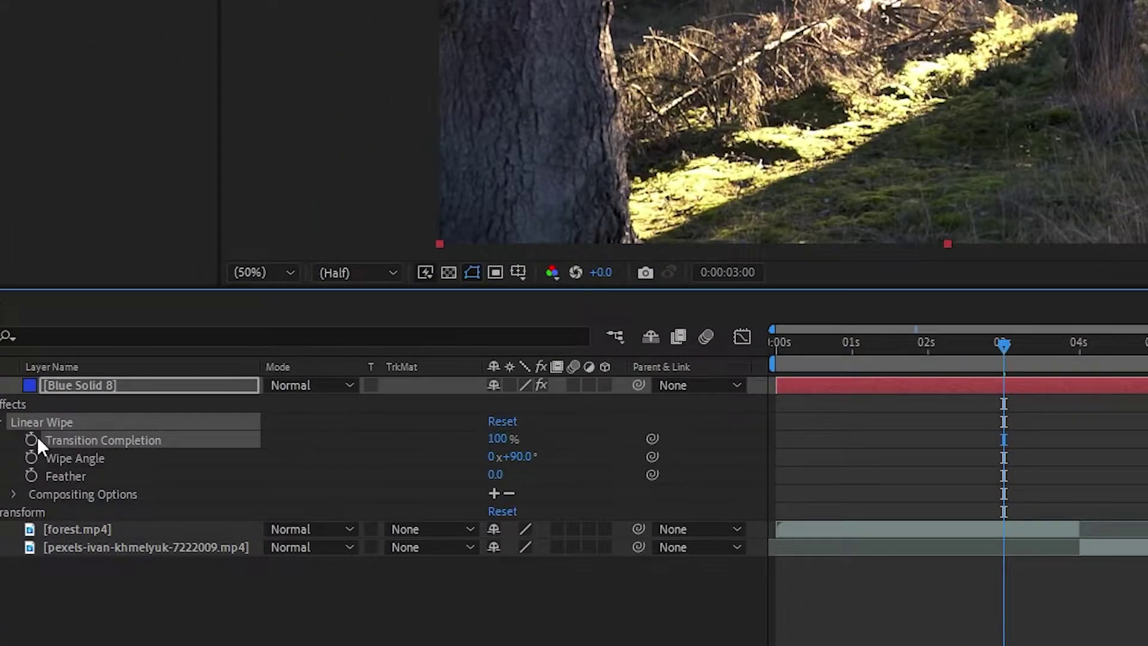
{"action": "left_click", "coordinate": [32, 440]}
At 4:00, set Transition Completion to 0%, then preview the wipe.
{"action": "left_click_drag", "start_coordinate": [1014, 339], "coordinate": [1079, 336]}
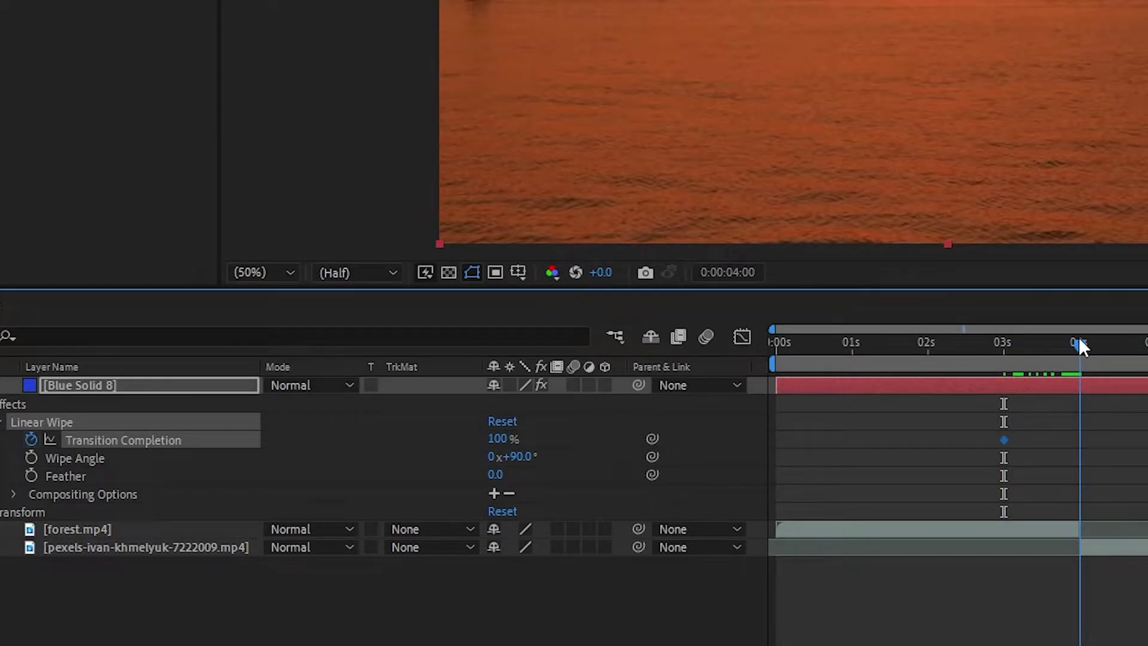
{"action": "left_click", "coordinate": [501, 439]}
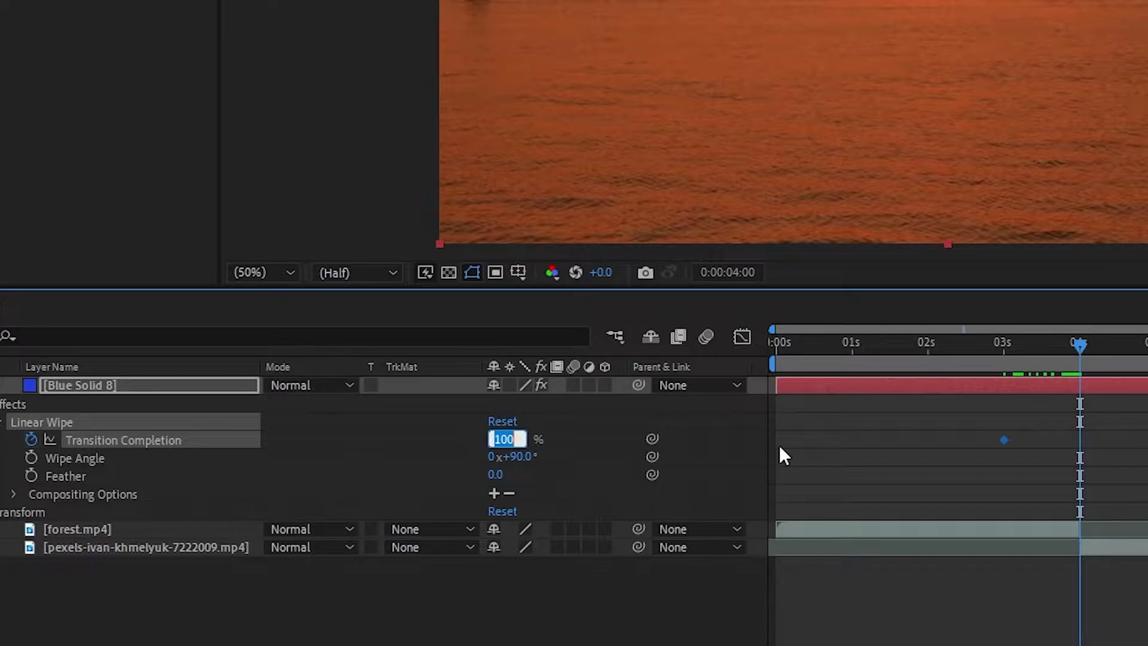
{"action": "key", "text": "Return"}
{"action": "left_click", "coordinate": [979, 346]}
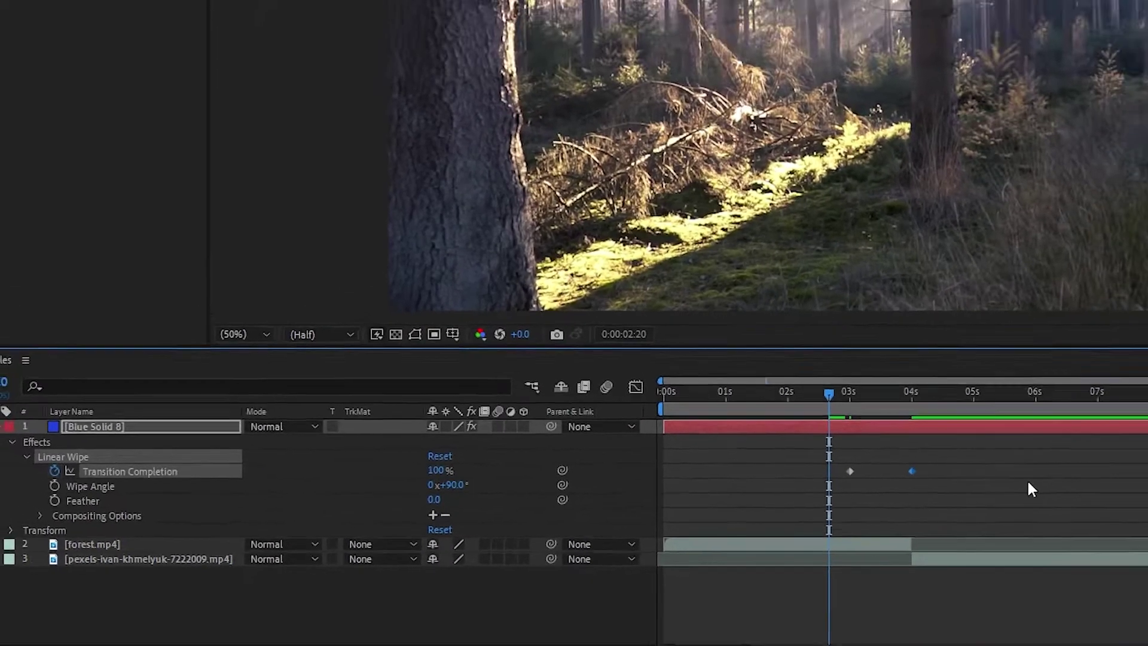
{"action": "key", "text": "space"}
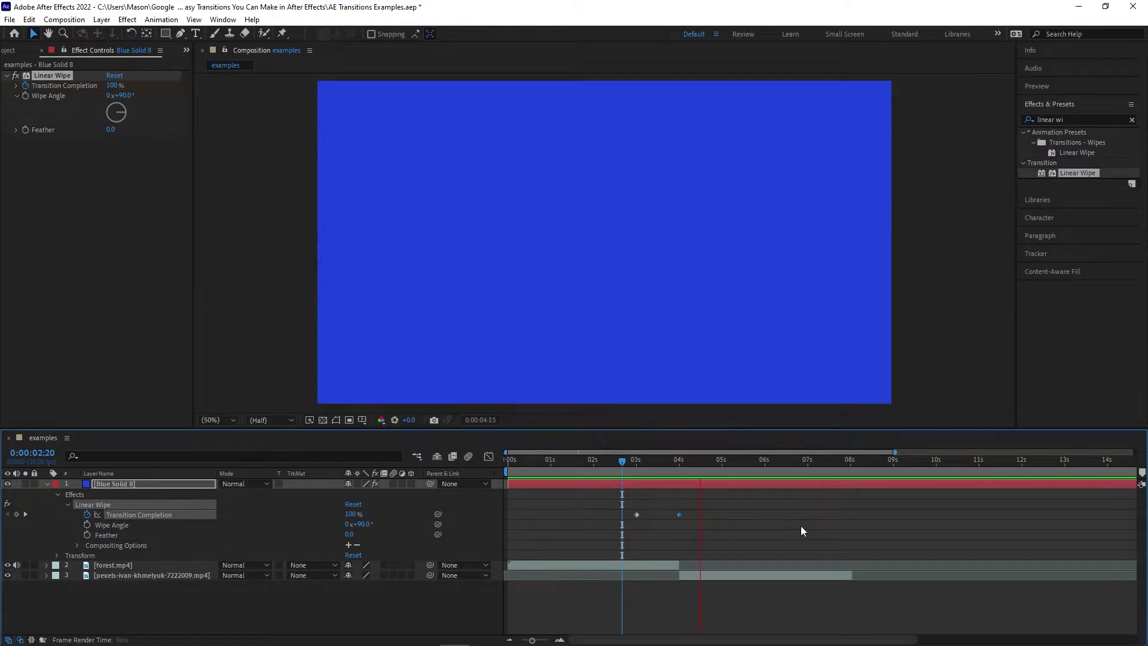
{"action": "left_click", "coordinate": [680, 486]}
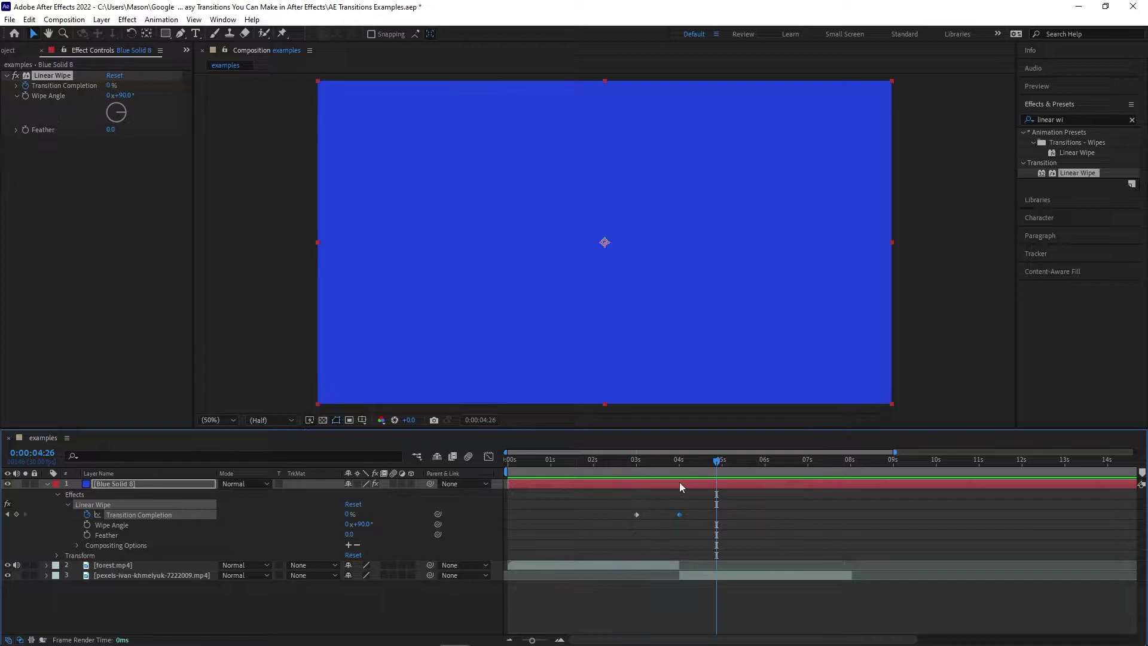
Add a second Linear Wipe (Linear Wipe 2) to the blue solid and show its settings.
{"action": "left_click", "coordinate": [711, 460]}
{"action": "left_click_drag", "start_coordinate": [1073, 174], "coordinate": [166, 477]}
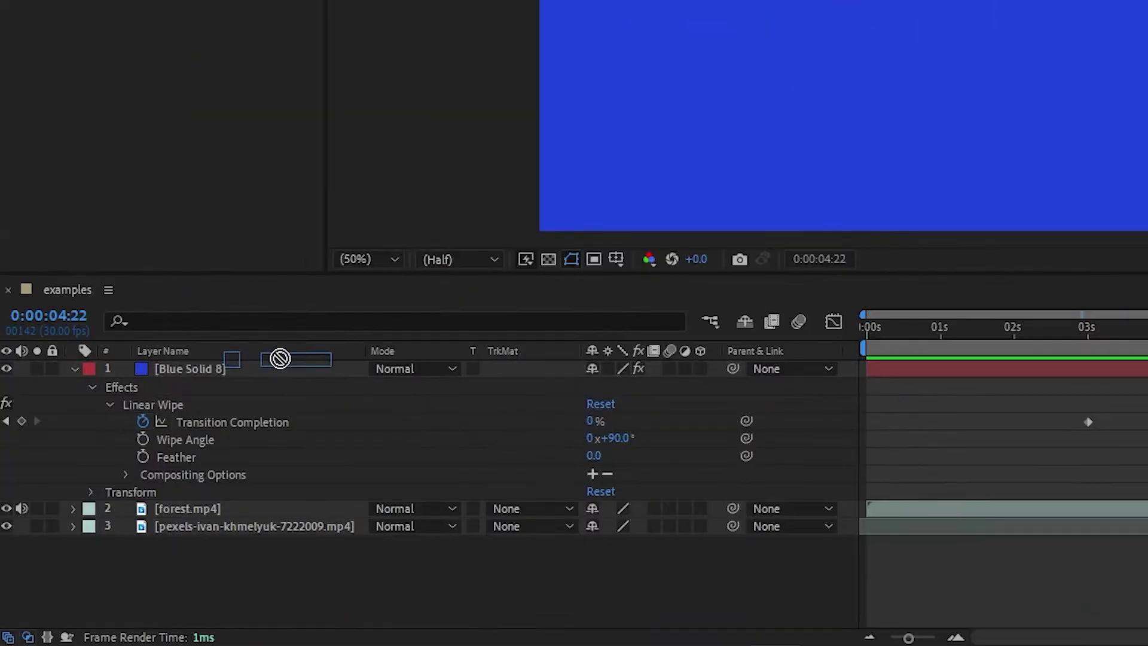
{"action": "left_click_drag", "start_coordinate": [280, 357], "coordinate": [257, 368]}
{"action": "left_click", "coordinate": [108, 492]}
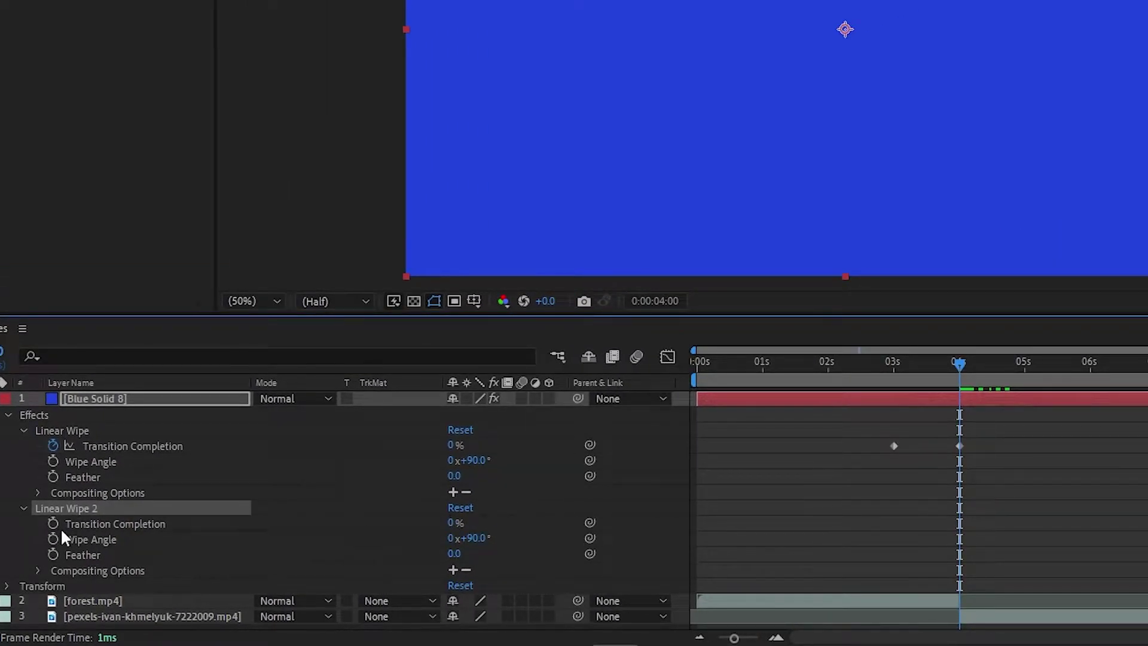
Keyframe Linear Wipe 2's Transition Completion at 0% at 4 seconds and 100% at 5 seconds.
{"action": "left_click", "coordinate": [53, 523]}
{"action": "left_click_drag", "start_coordinate": [979, 365], "coordinate": [1020, 365]}
{"action": "key", "text": "Page_Down"}
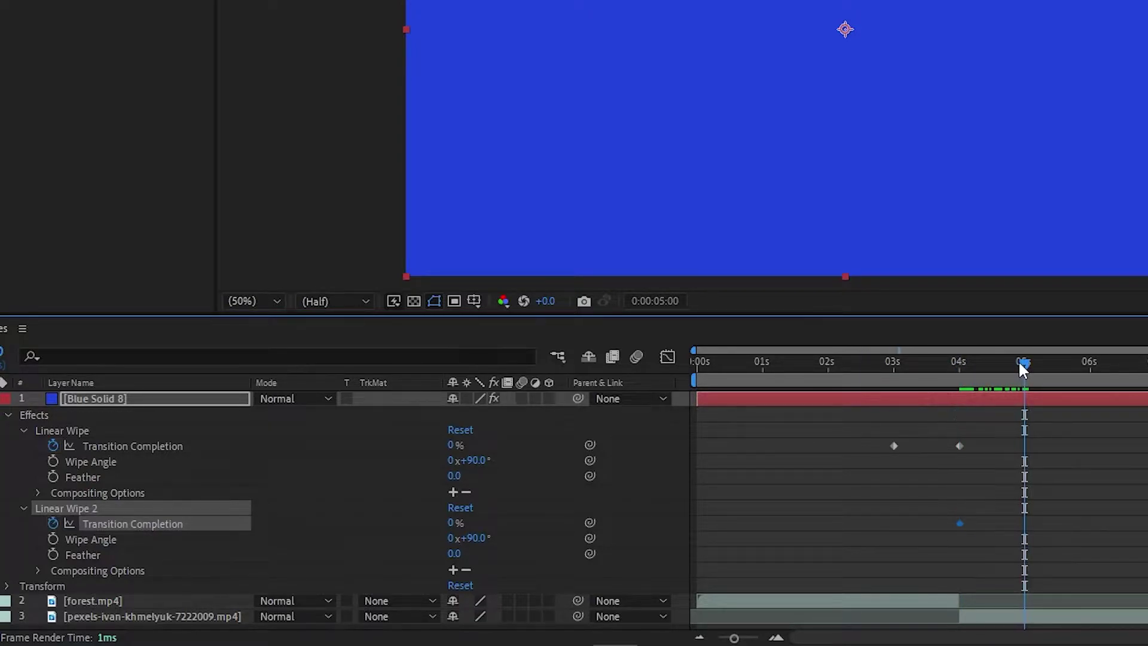
{"action": "left_click", "coordinate": [455, 523]}
{"action": "type", "text": "100"}
{"action": "key", "text": "Return"}
{"action": "left_click", "coordinate": [877, 360]}
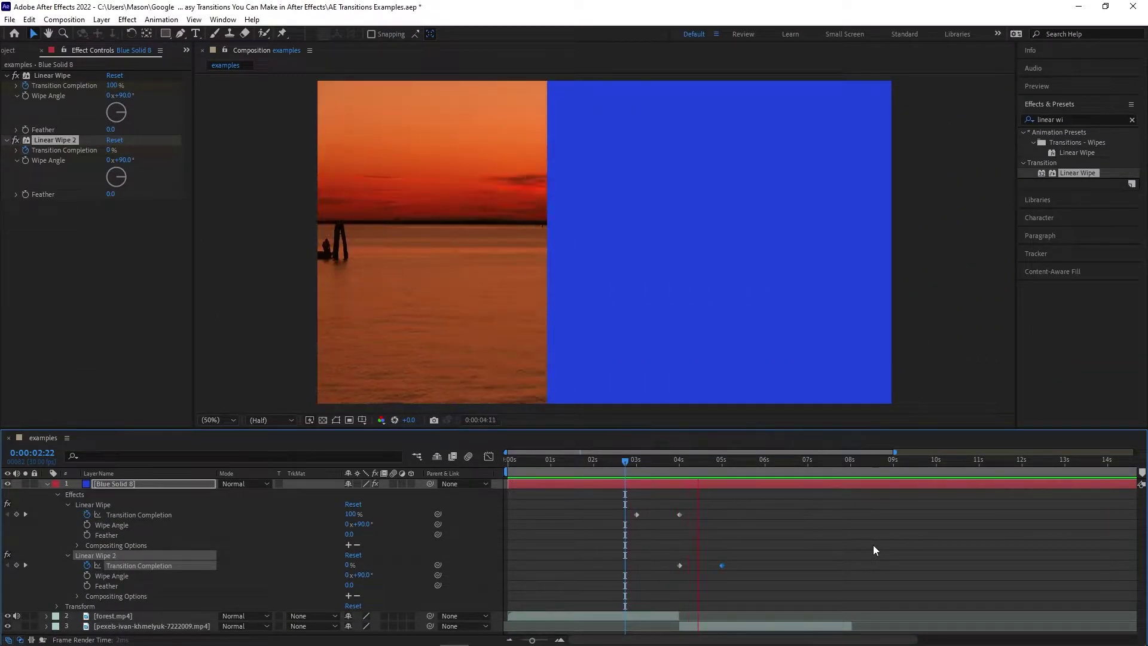
Try a -90° Wipe Angle on Linear Wipe 2 and preview the transition.
{"action": "key", "text": "space"}
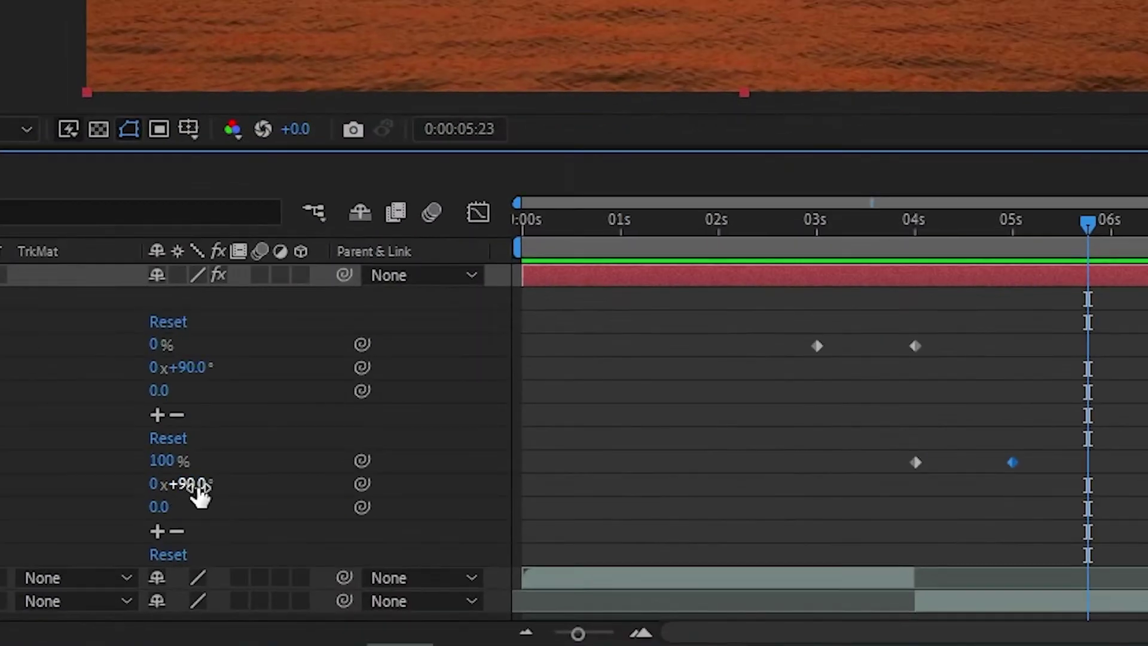
{"action": "left_click", "coordinate": [364, 574]}
{"action": "type", "text": "-90"}
{"action": "key", "text": "Return"}
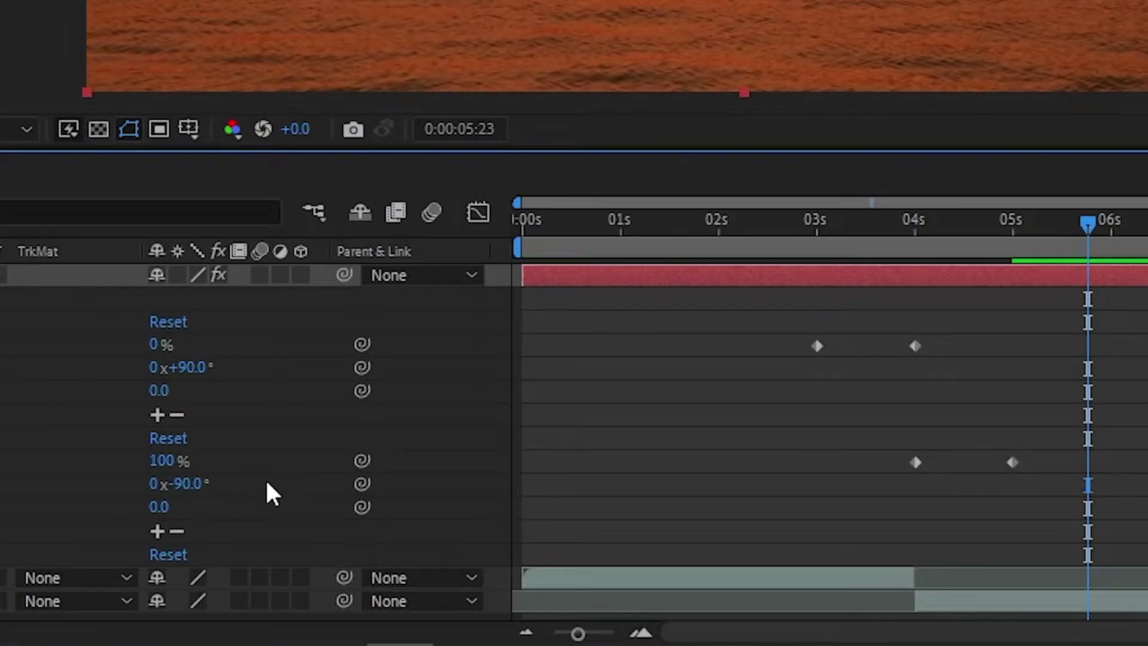
{"action": "left_click", "coordinate": [782, 219]}
{"action": "key", "text": "space"}
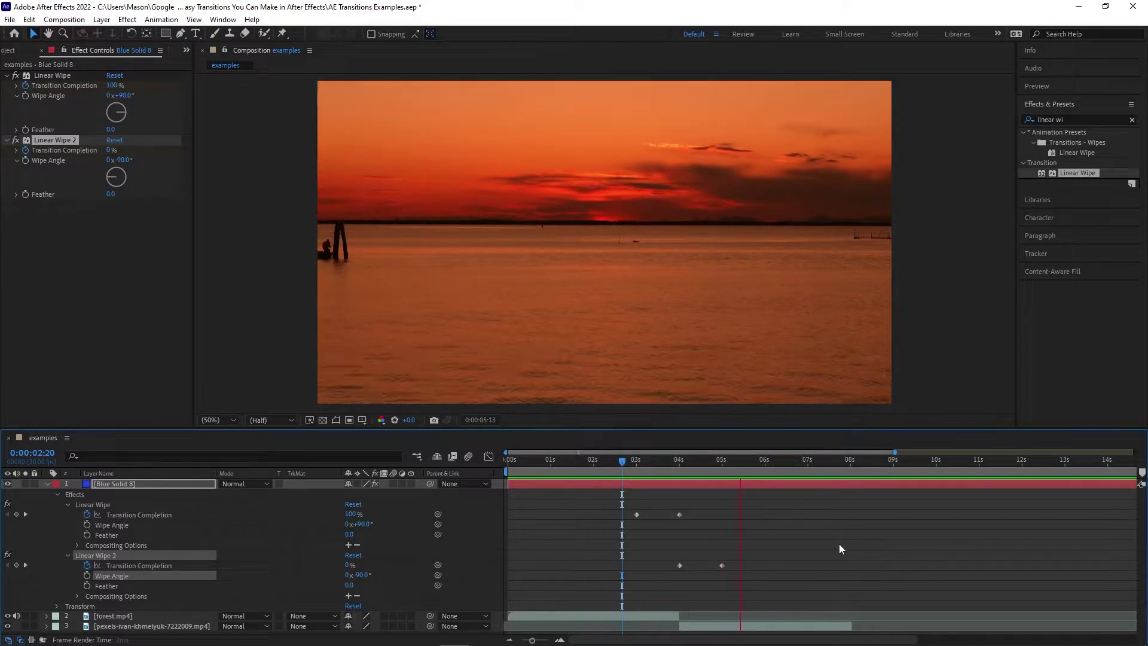
{"action": "key", "text": "space"}
Undo that change, set the first Linear Wipe's angle to -90° instead, and preview.
{"action": "key", "text": "ctrl+z"}
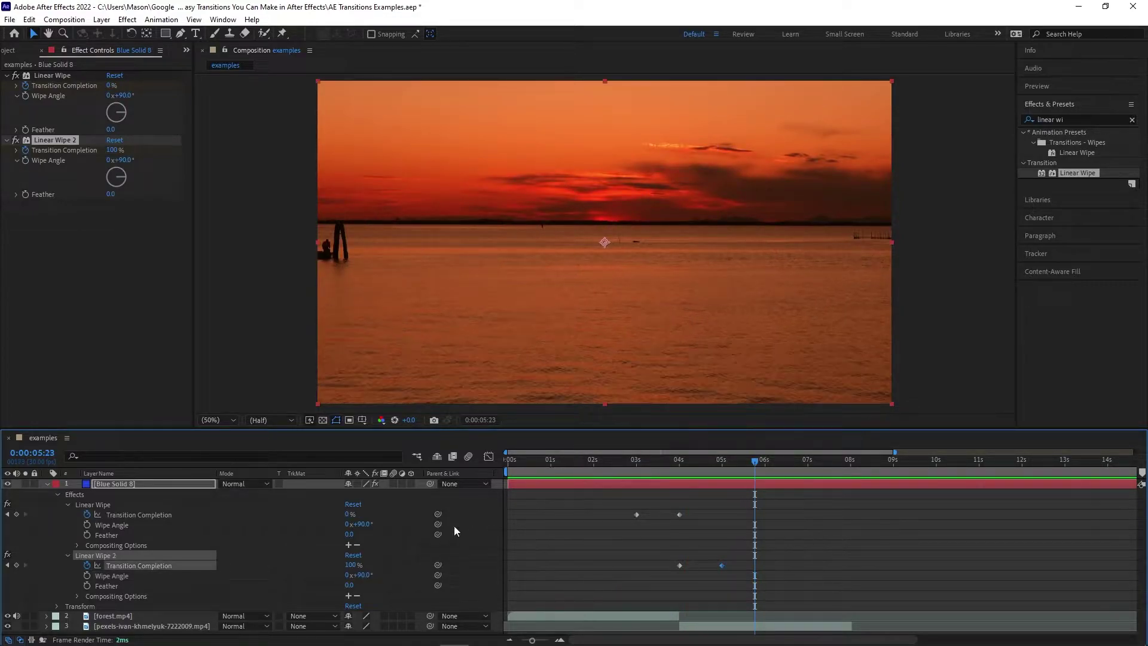
{"action": "left_click", "coordinate": [363, 523]}
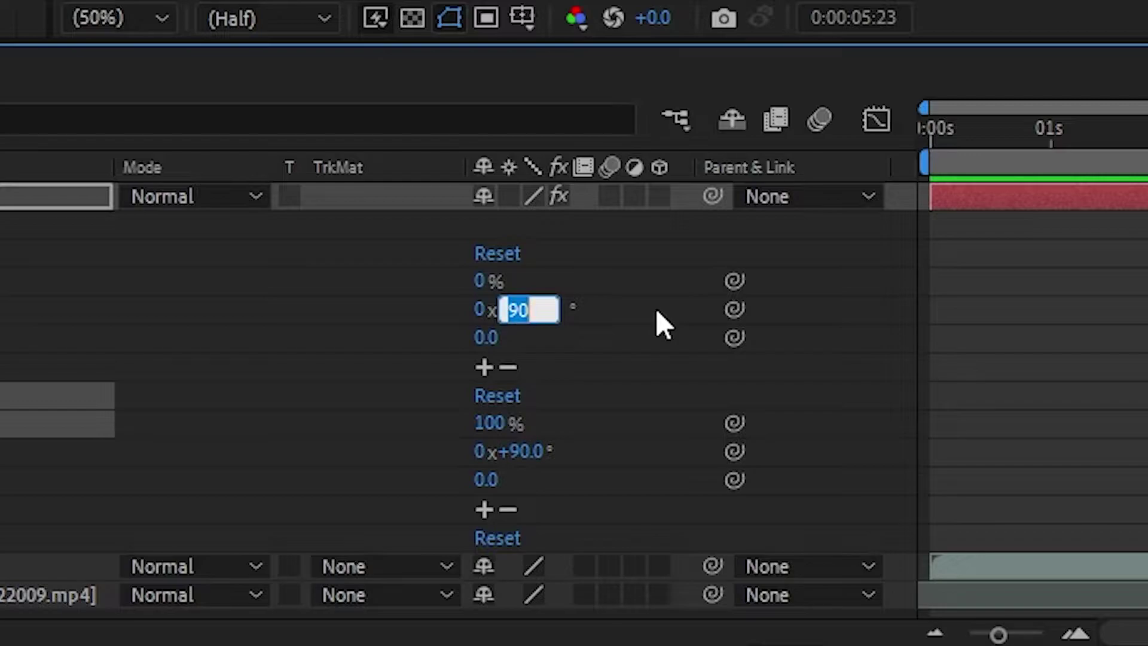
{"action": "type", "text": "-90"}
{"action": "key", "text": "Return"}
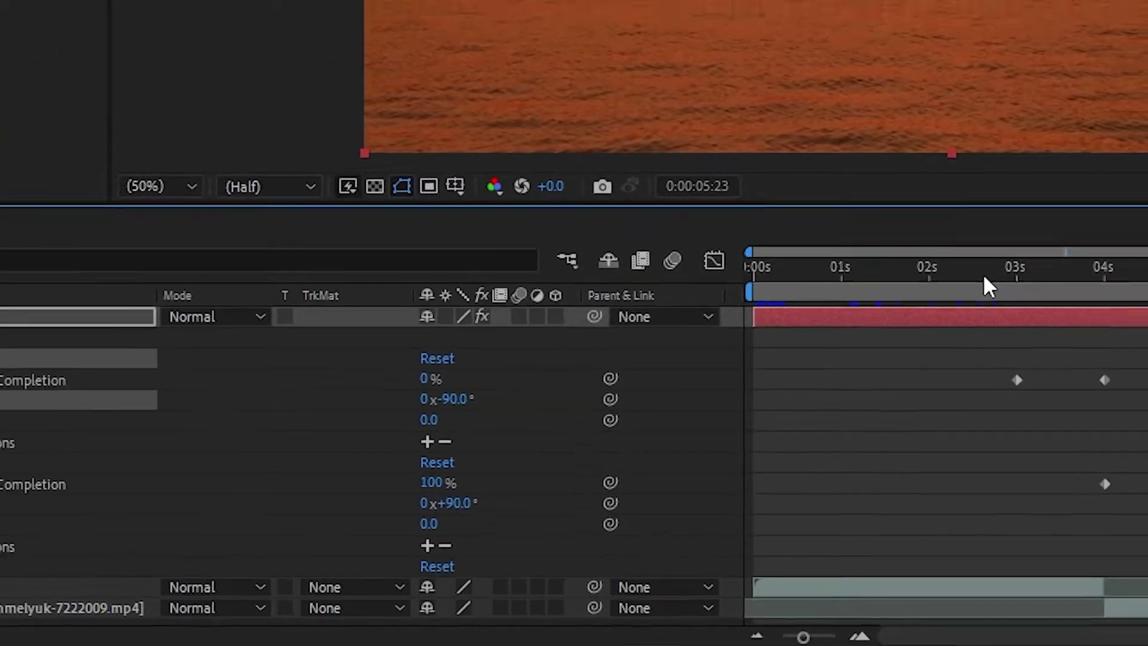
{"action": "key", "text": "space"}
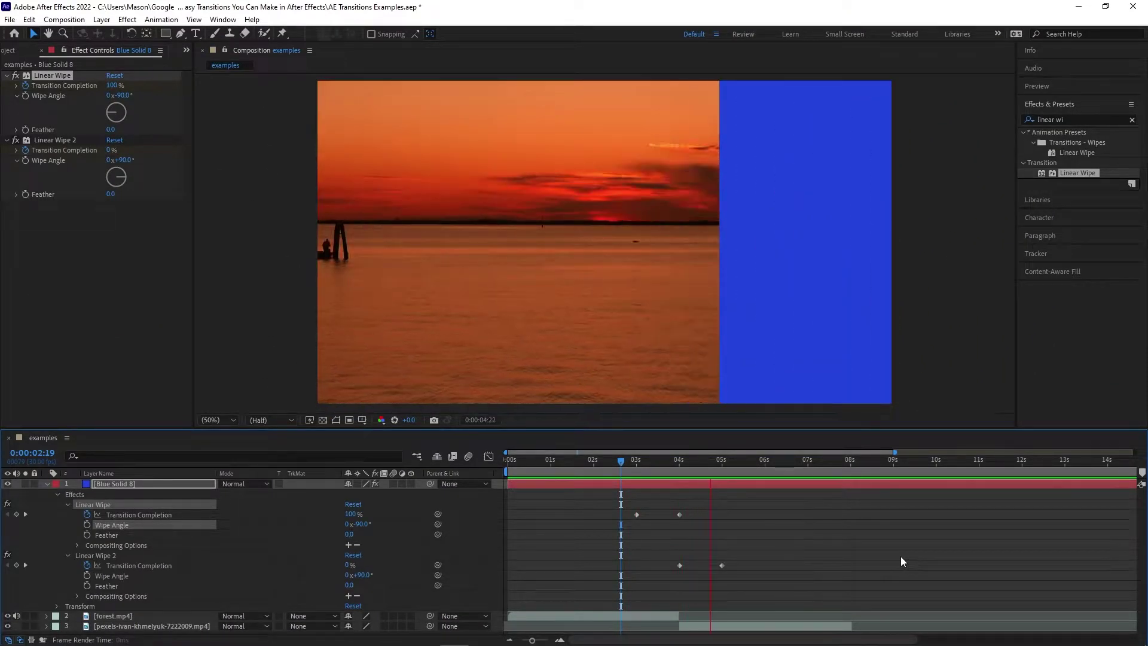
{"action": "key", "text": "space"}
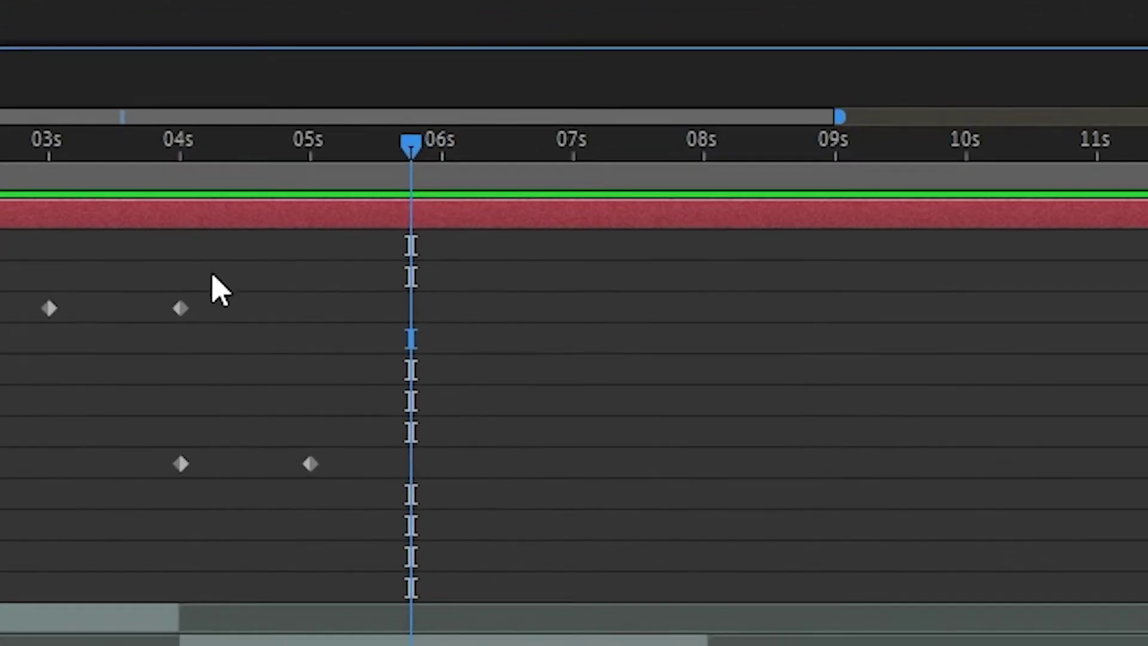
Apply Easy Ease to all four Transition Completion keyframes of both Linear Wipes.
{"action": "left_click_drag", "start_coordinate": [613, 505], "coordinate": [777, 592]}
{"action": "right_click", "coordinate": [302, 462]}
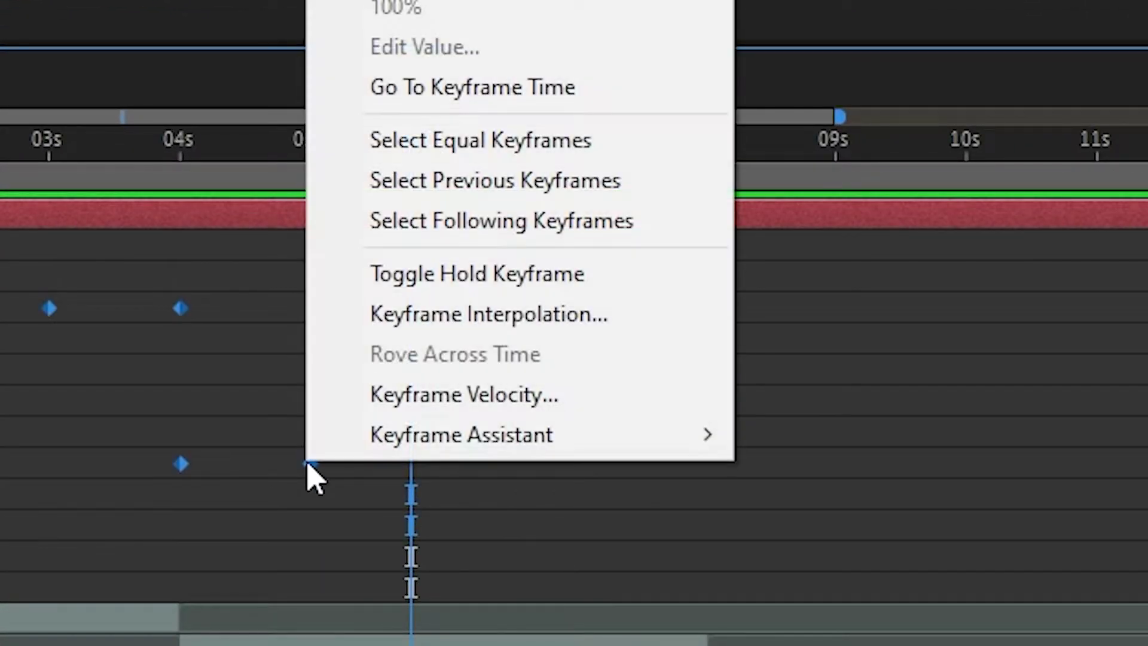
{"action": "mouse_move", "coordinate": [687, 449]}
{"action": "left_click", "coordinate": [1133, 192]}
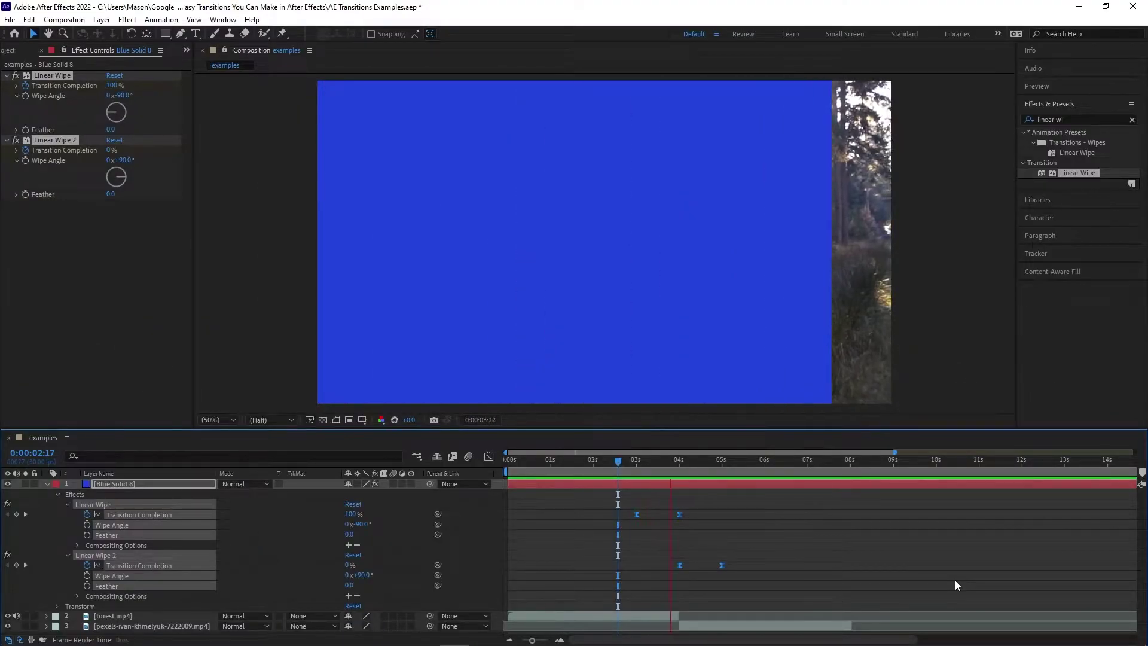
{"action": "key", "text": "space"}
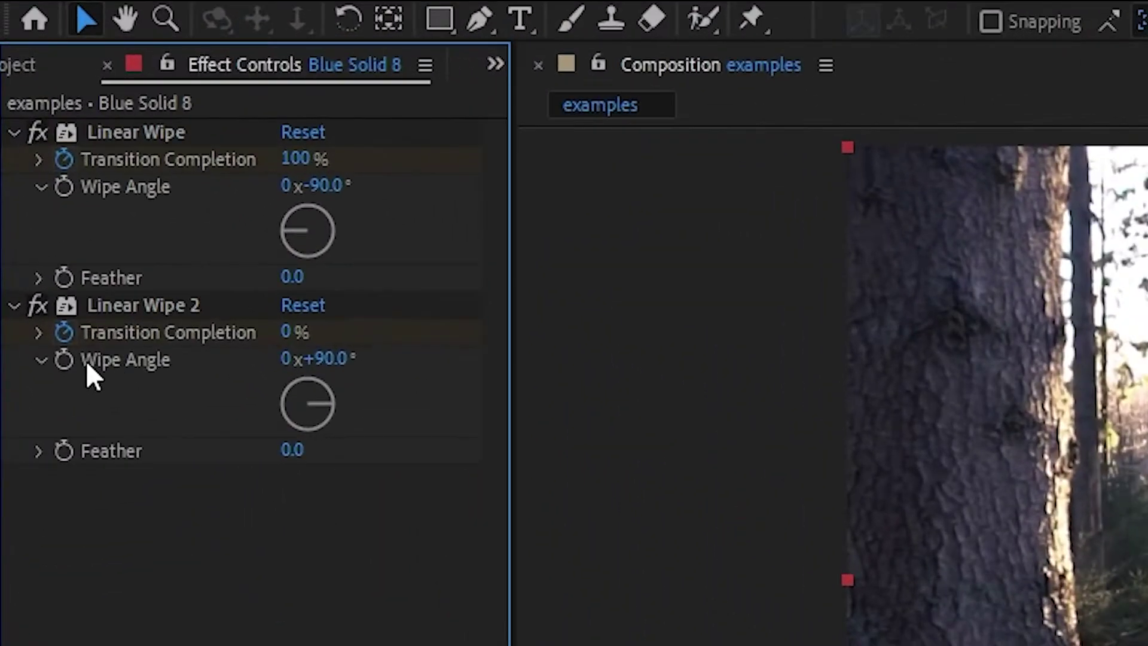
Add an expression linking Linear Wipe 2's Wipe Angle to Linear Wipe's Wipe Angle +180.
{"action": "left_click", "coordinate": [25, 160], "text": "alt"}
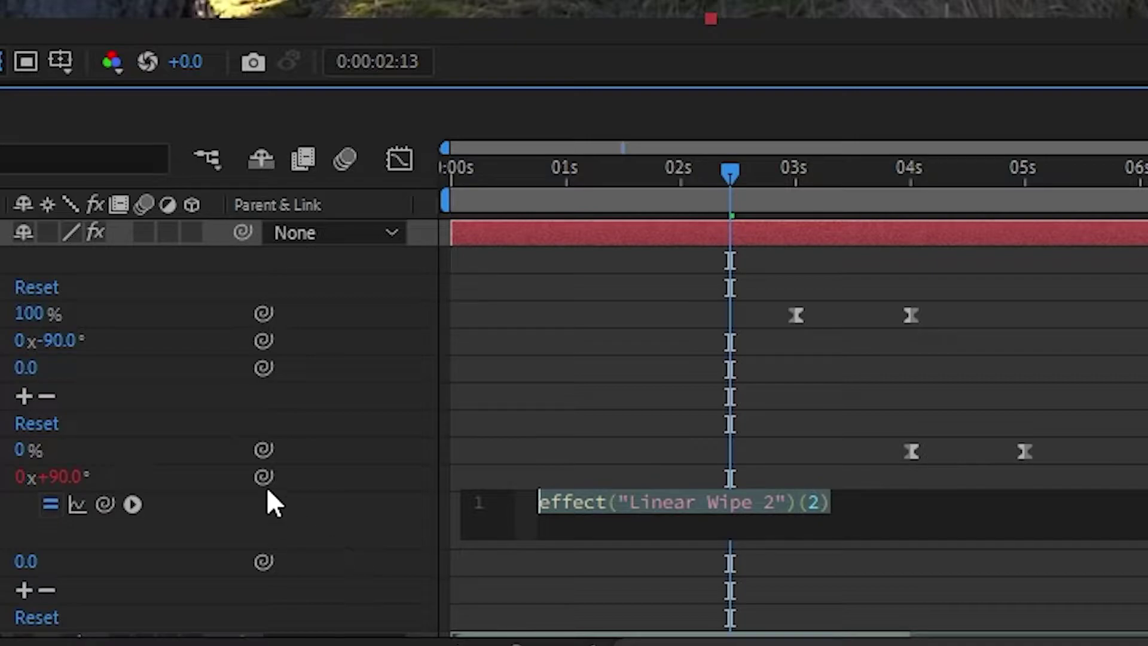
{"action": "left_click_drag", "start_coordinate": [264, 478], "coordinate": [0, 81]}
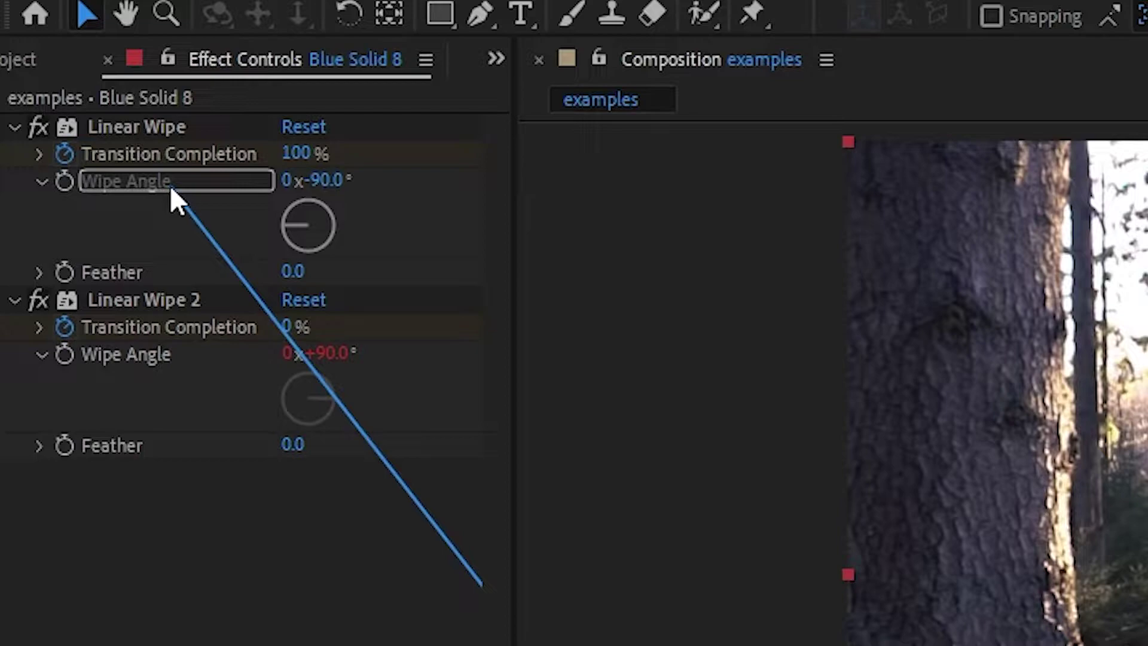
{"action": "left_click_drag", "start_coordinate": [170, 185], "coordinate": [170, 185]}
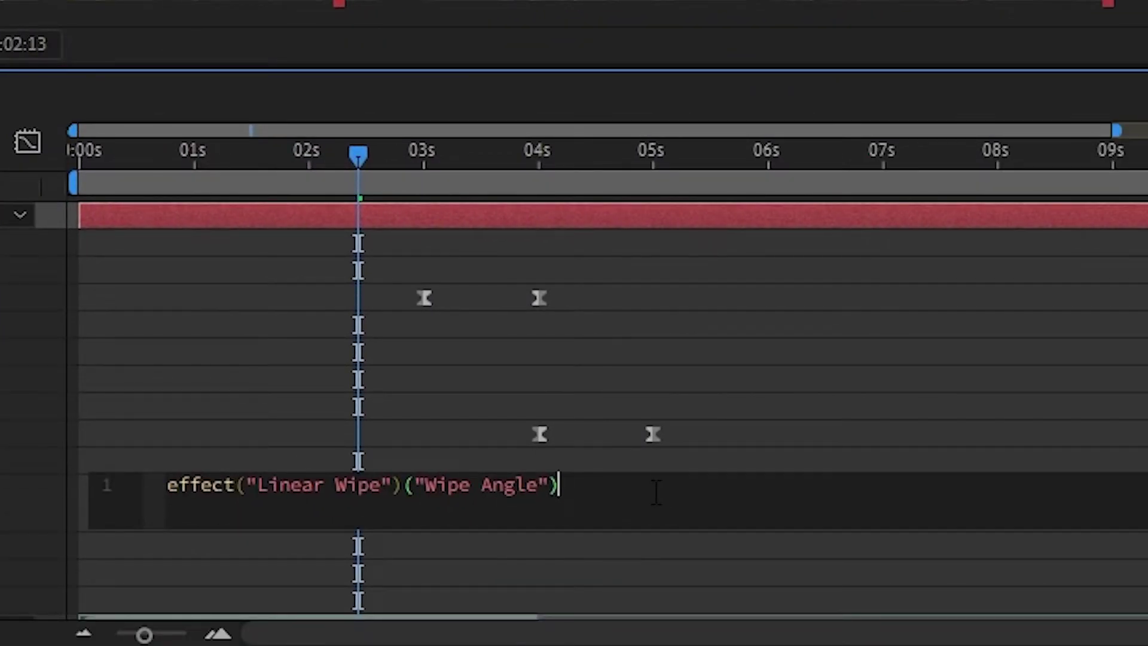
{"action": "type", "text": "+180"}
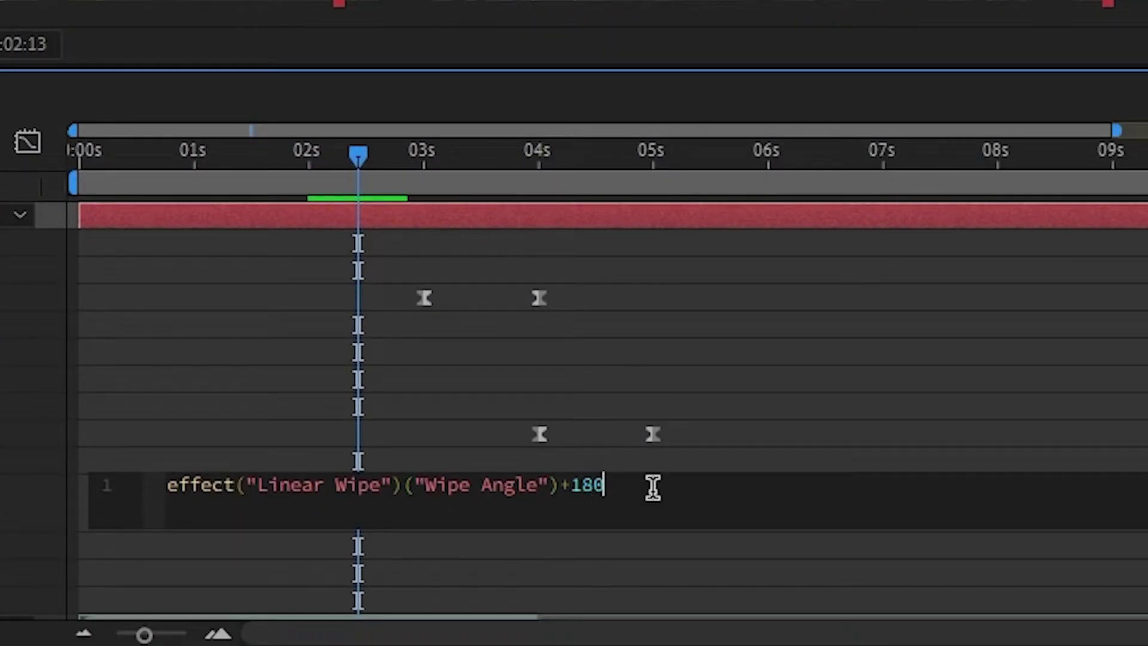
{"action": "left_click", "coordinate": [1040, 442]}
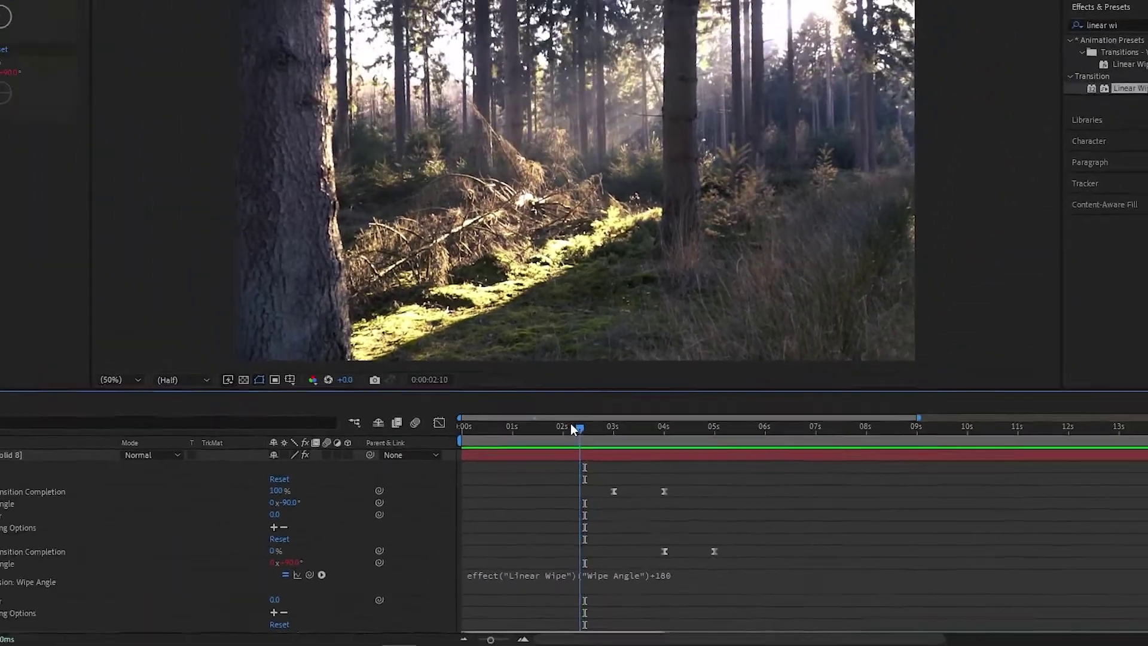
Rotate the first wipe's angle dial to tilt the wipe edge, previewing mid-transition.
{"action": "left_click_drag", "start_coordinate": [358, 155], "coordinate": [441, 155]}
{"action": "key", "text": "space"}
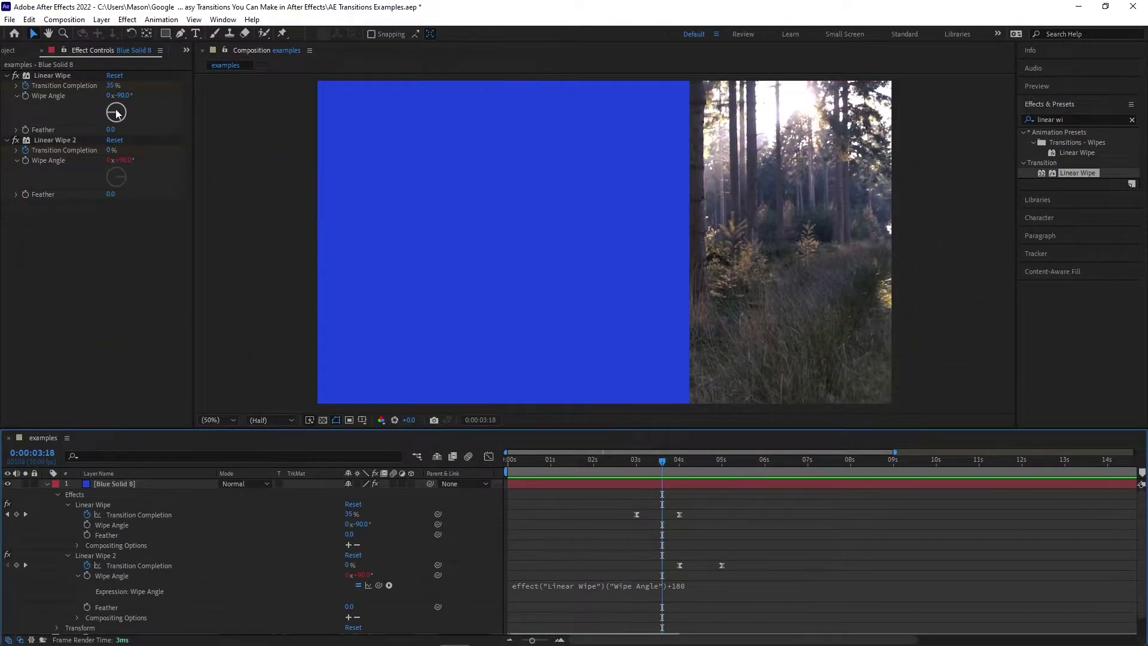
{"action": "left_click_drag", "start_coordinate": [116, 113], "coordinate": [110, 114]}
{"action": "key", "text": "space"}
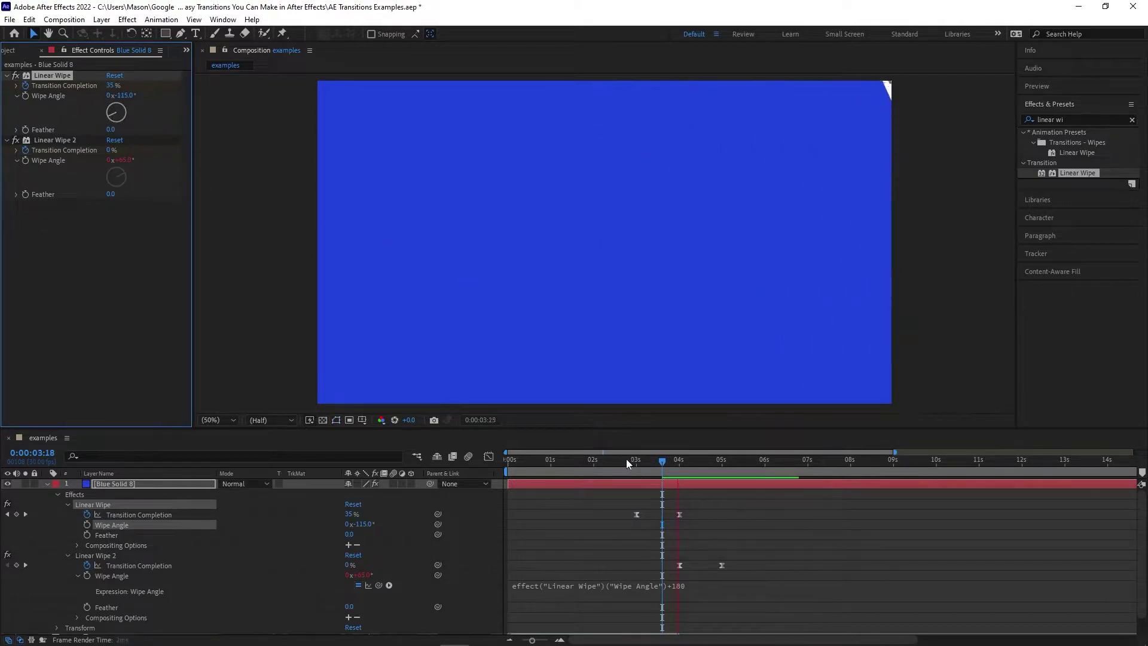
Move the current time back to before the wipe.
{"action": "left_click", "coordinate": [626, 460]}
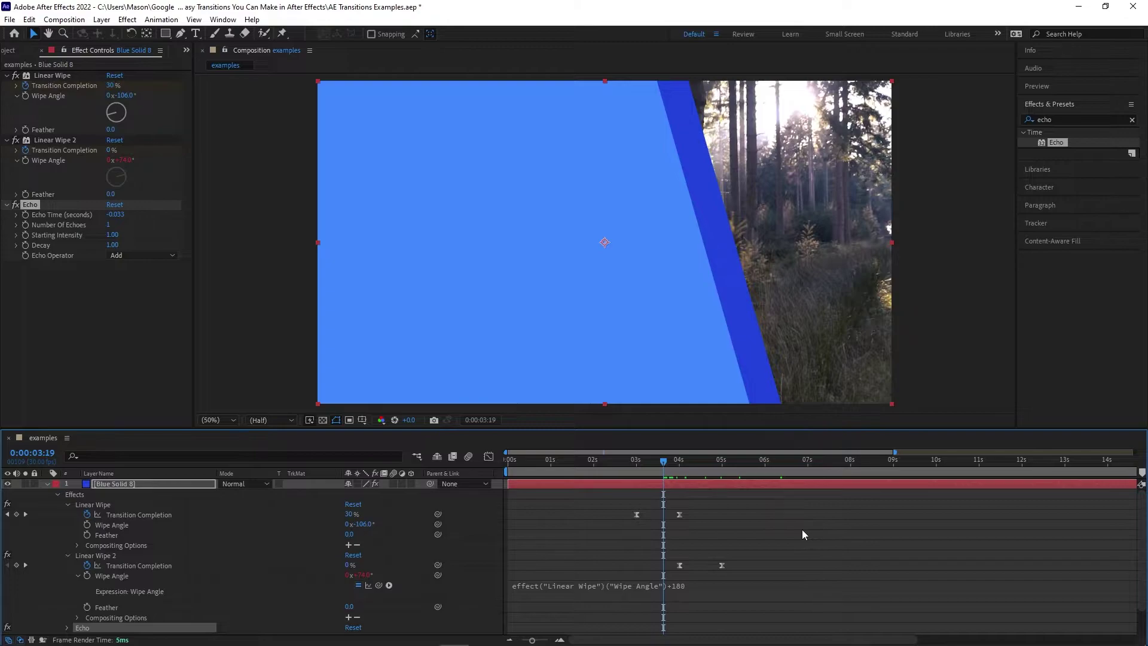
Change the solid's colour in Solid Settings to a deep magenta-purple shade.
{"action": "left_click", "coordinate": [802, 529]}
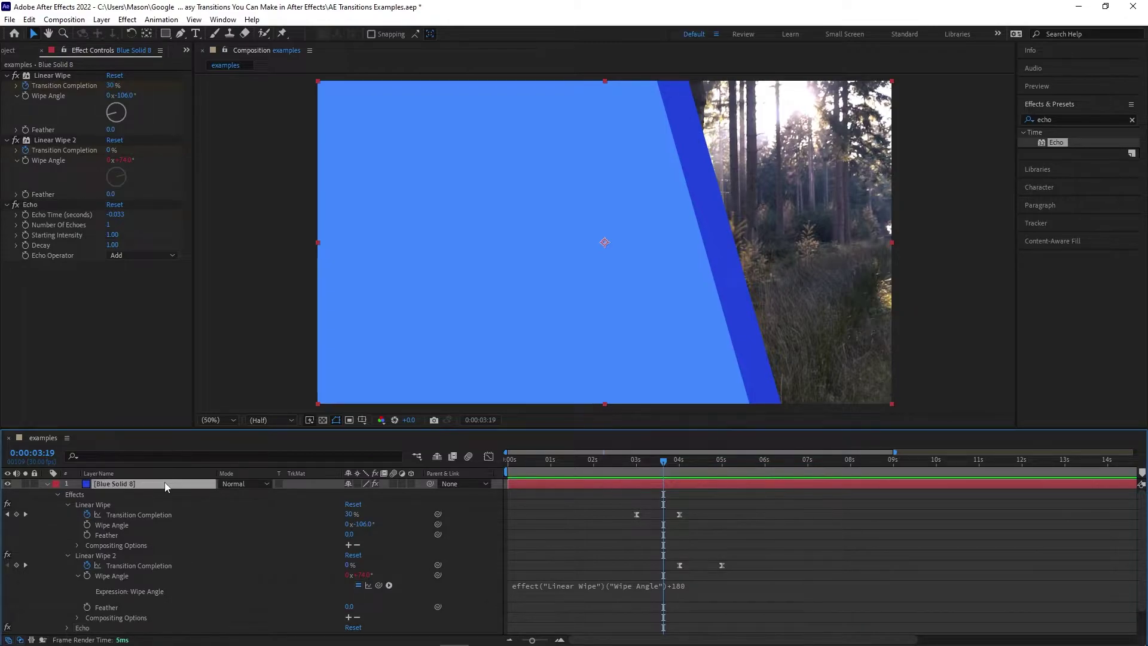
{"action": "key", "text": "ctrl+shift+y"}
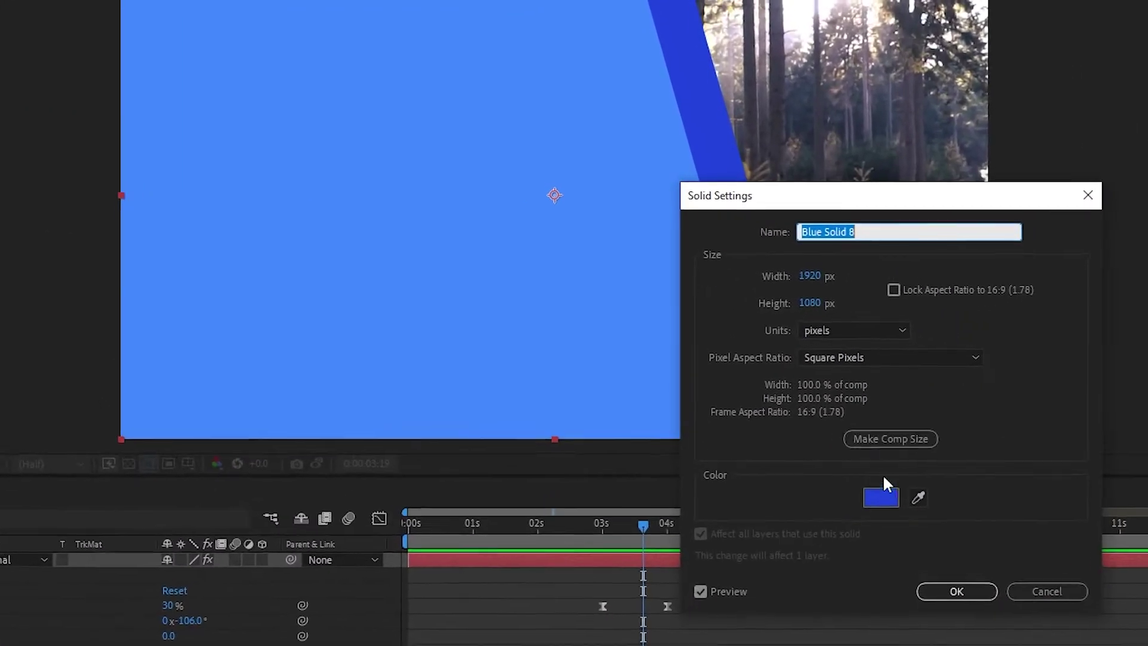
{"action": "left_click", "coordinate": [568, 374]}
{"action": "left_click", "coordinate": [529, 232]}
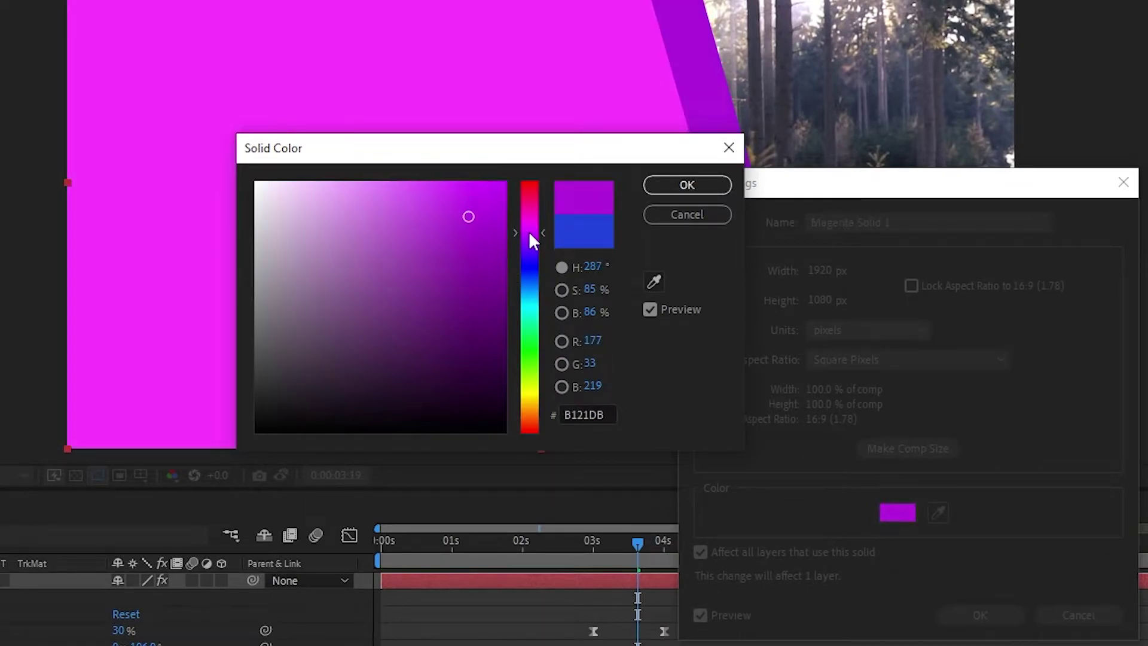
{"action": "left_click", "coordinate": [501, 204]}
{"action": "left_click_drag", "start_coordinate": [501, 204], "coordinate": [566, 273]}
{"action": "left_click", "coordinate": [509, 288]}
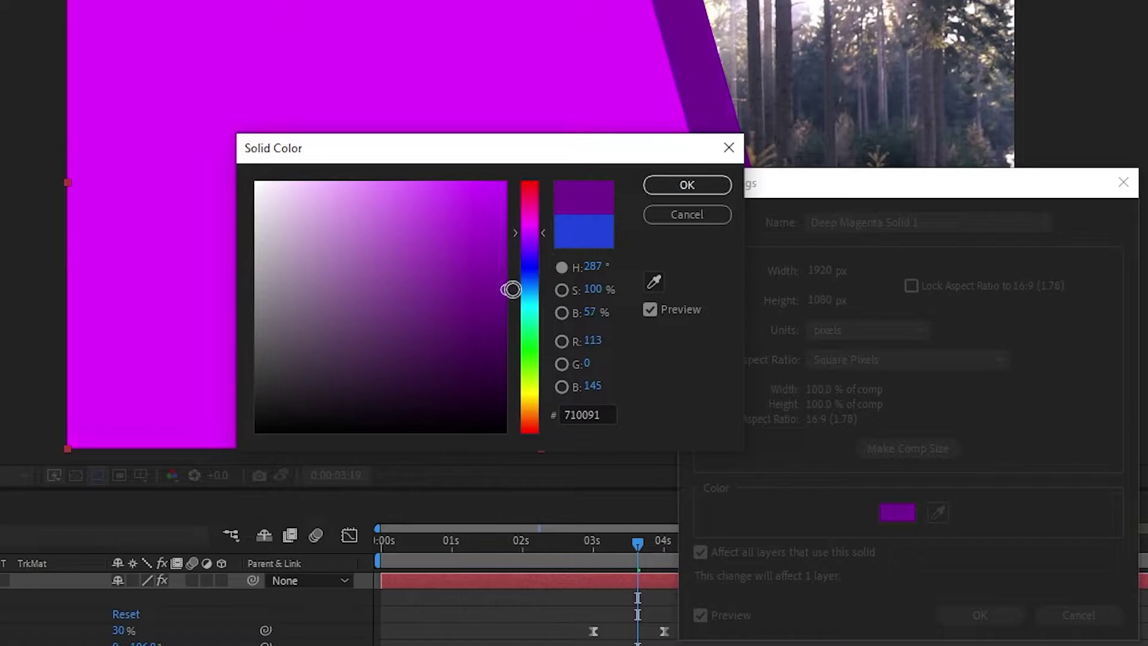
{"action": "left_click", "coordinate": [687, 186]}
{"action": "left_click", "coordinate": [1009, 615]}
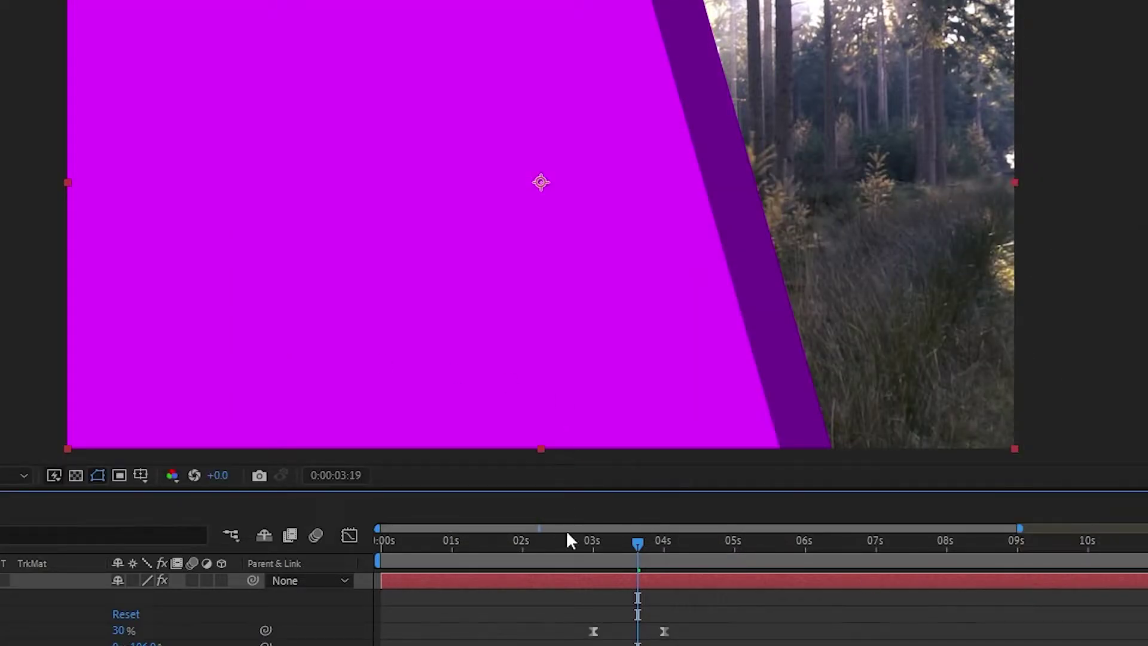
{"action": "left_click", "coordinate": [583, 542]}
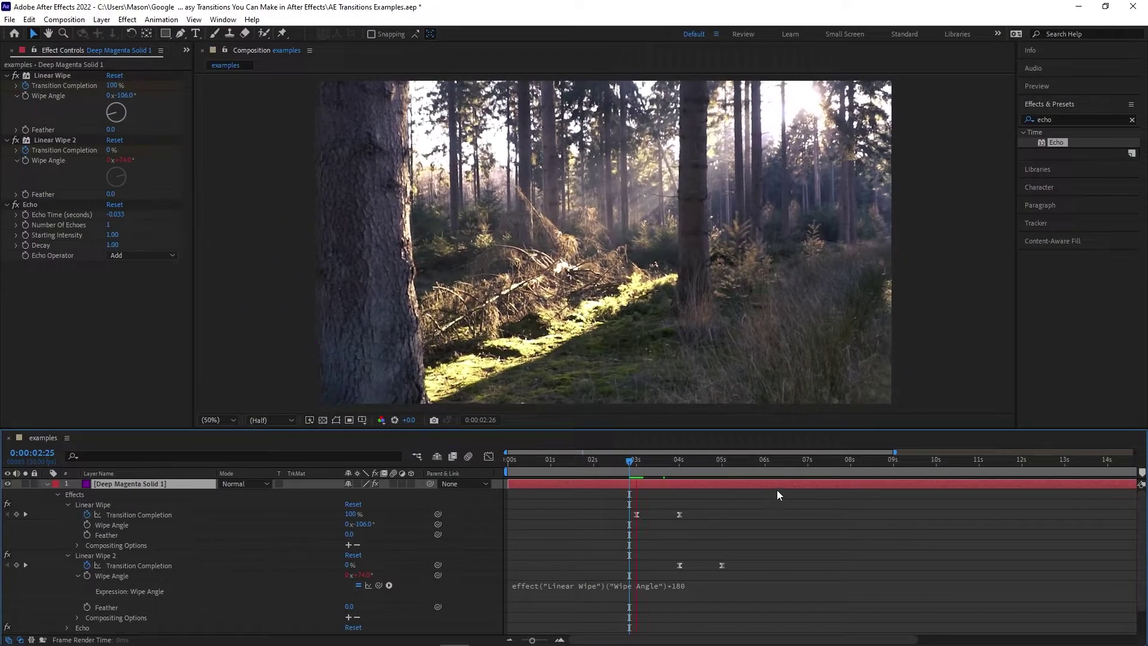
Set the Echo effect's Number Of Echoes to 3, after trying 4 and 5.
{"action": "key", "text": "space"}
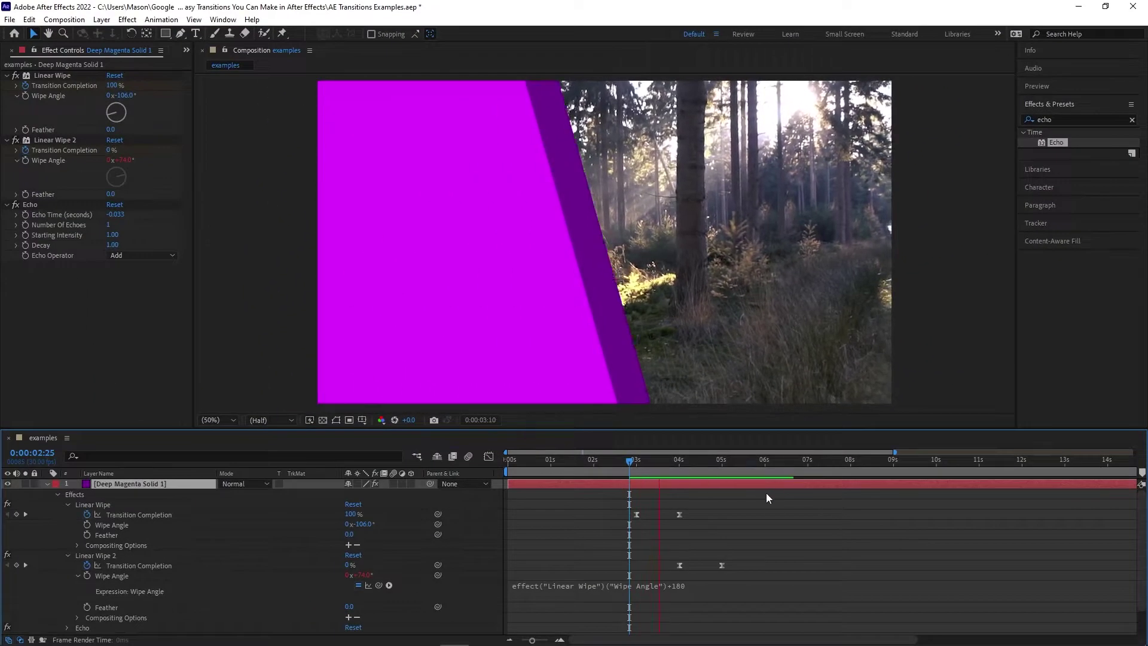
{"action": "left_click", "coordinate": [108, 225]}
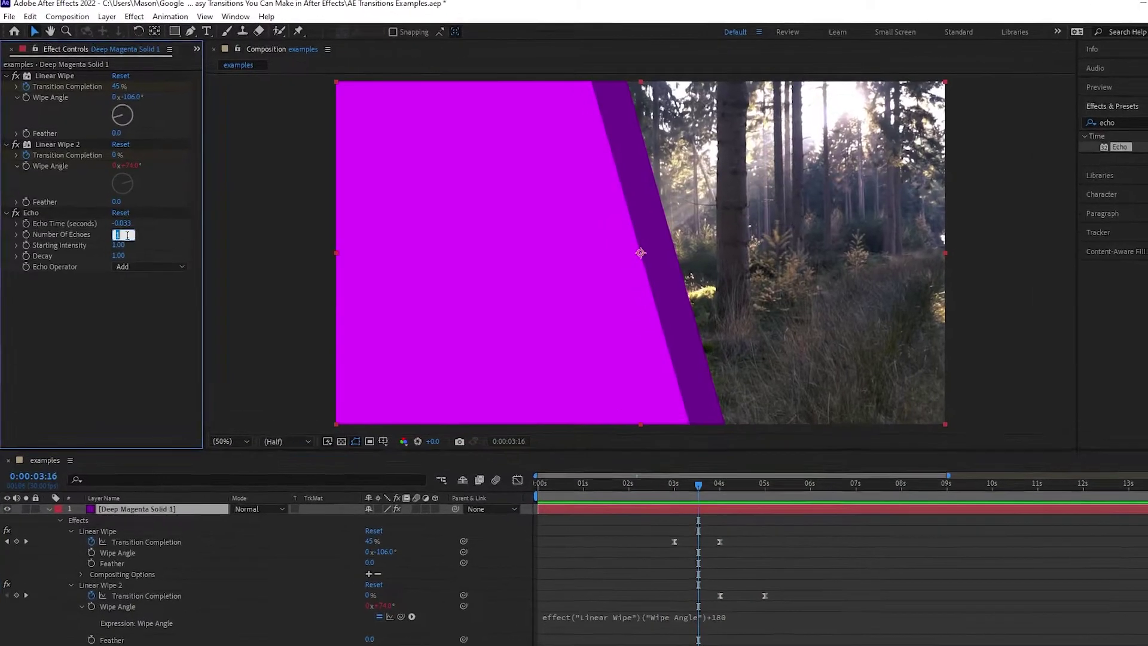
{"action": "type", "text": "4"}
{"action": "key", "text": "Return"}
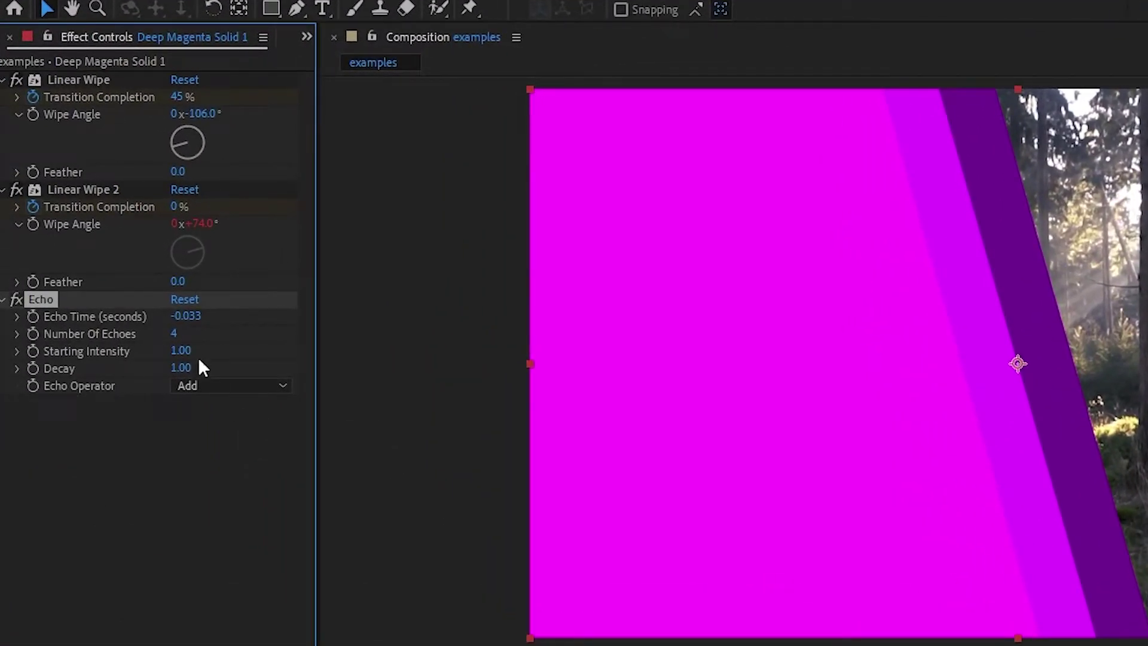
{"action": "left_click", "coordinate": [174, 335]}
{"action": "type", "text": "5"}
{"action": "key", "text": "Return"}
{"action": "type", "text": "3"}
{"action": "key", "text": "Return"}
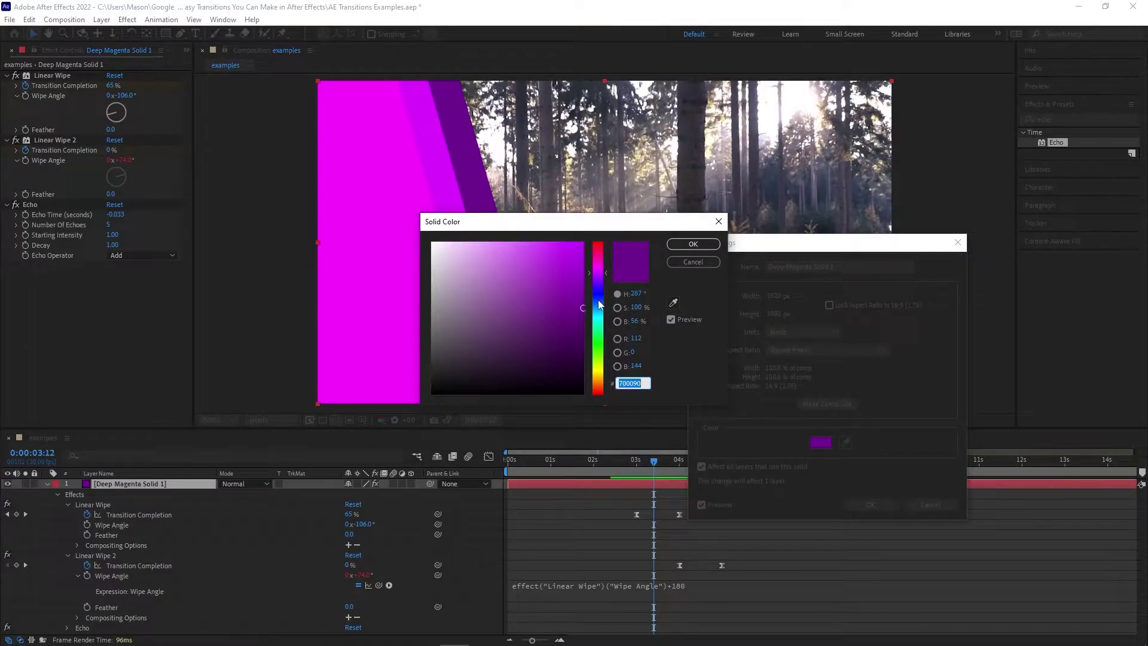
Shift the solid colour to deep blue and preview the transition from just before the wipe.
{"action": "left_click_drag", "start_coordinate": [598, 272], "coordinate": [597, 302]}
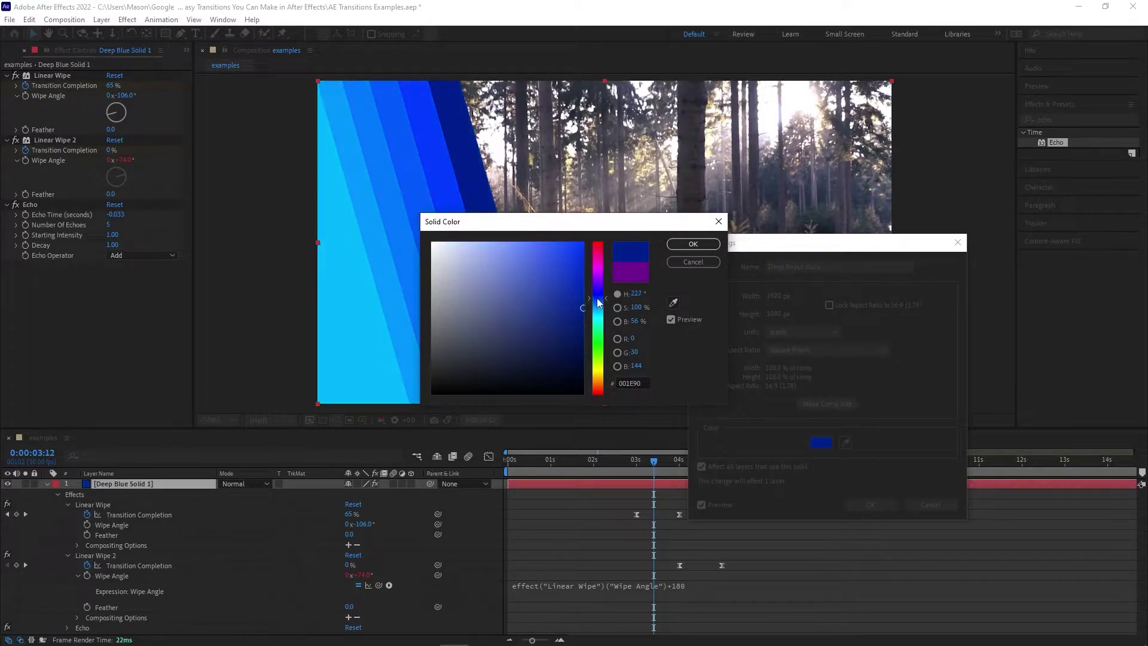
{"action": "left_click", "coordinate": [693, 244]}
{"action": "left_click", "coordinate": [871, 505]}
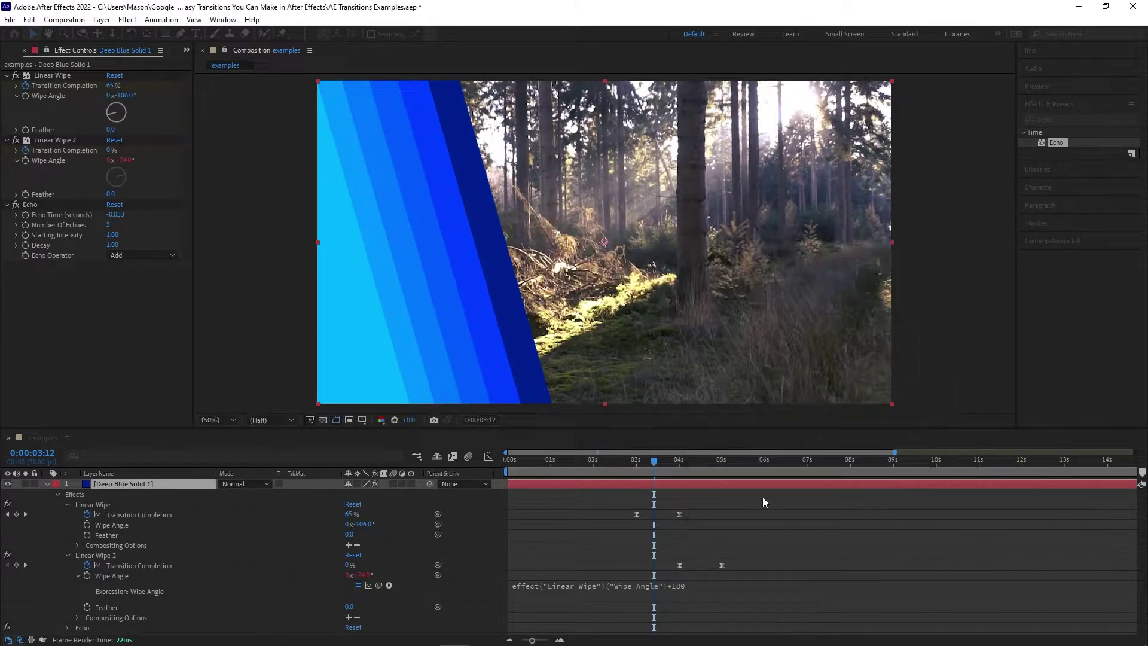
{"action": "left_click", "coordinate": [631, 461]}
{"action": "left_click_drag", "start_coordinate": [628, 463], "coordinate": [617, 460]}
{"action": "key", "text": "space"}
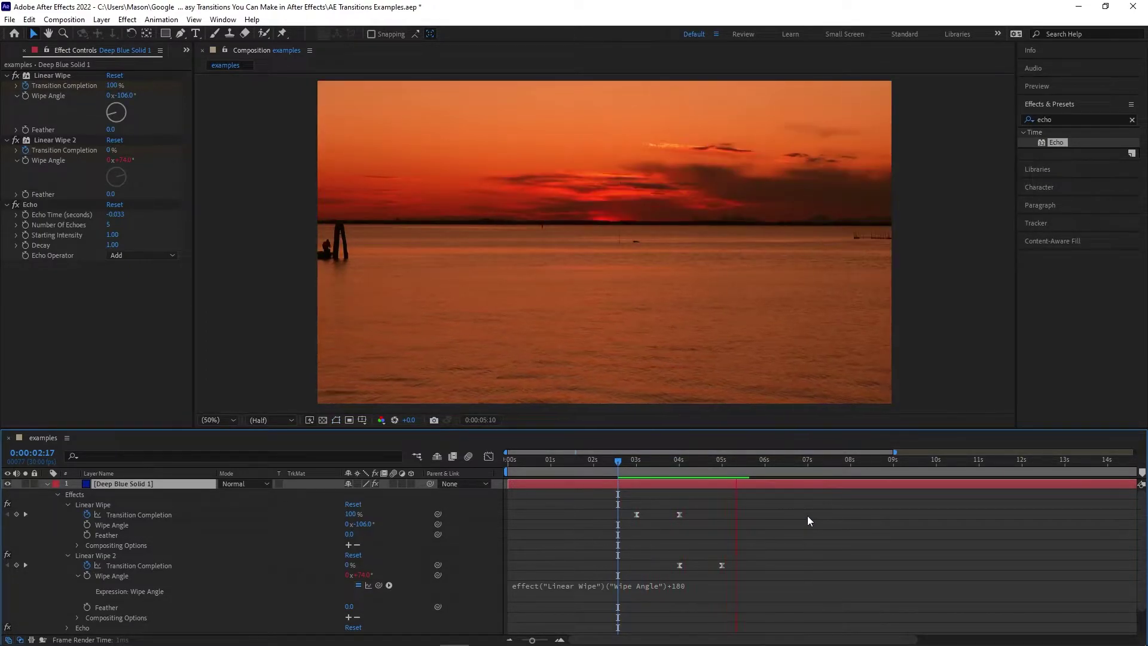
{"action": "key", "text": "space"}
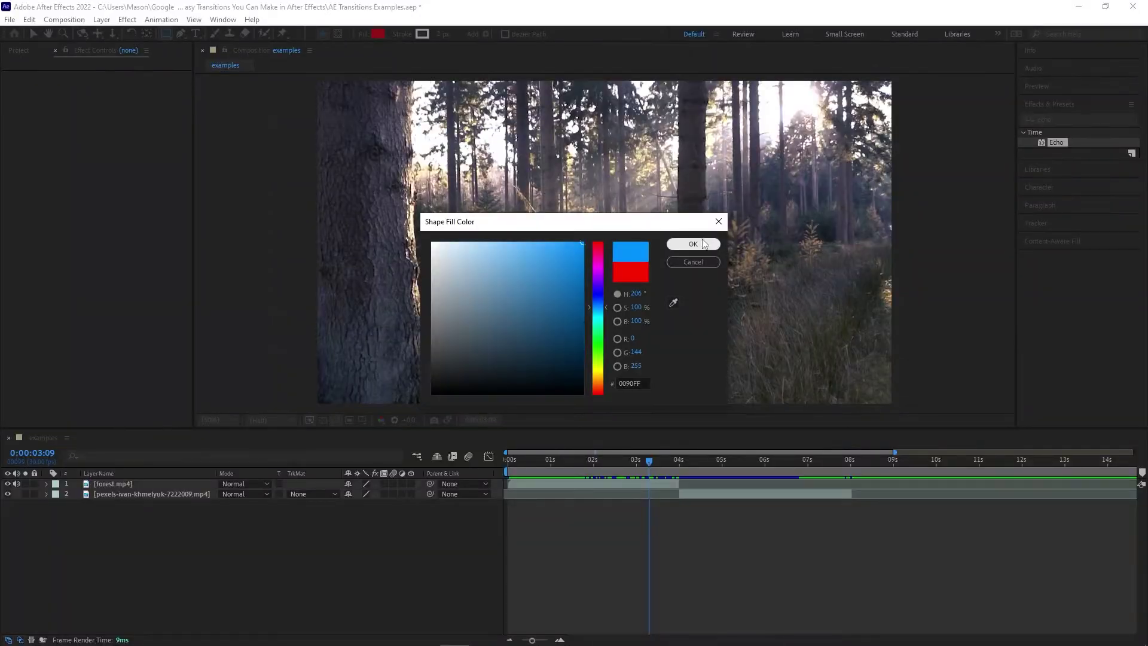
Draw a full-width blue rectangle band (1982 × 304) and expand its Rectangle Path 1 properties.
{"action": "left_click", "coordinate": [696, 242]}
{"action": "mouse_move", "coordinate": [308, 136]}
{"action": "left_mouse_down"}
{"action": "mouse_move", "coordinate": [889, 238]}
{"action": "mouse_move", "coordinate": [894, 212]}
{"action": "mouse_move", "coordinate": [894, 236]}
{"action": "mouse_move", "coordinate": [900, 227]}
{"action": "left_mouse_up"}
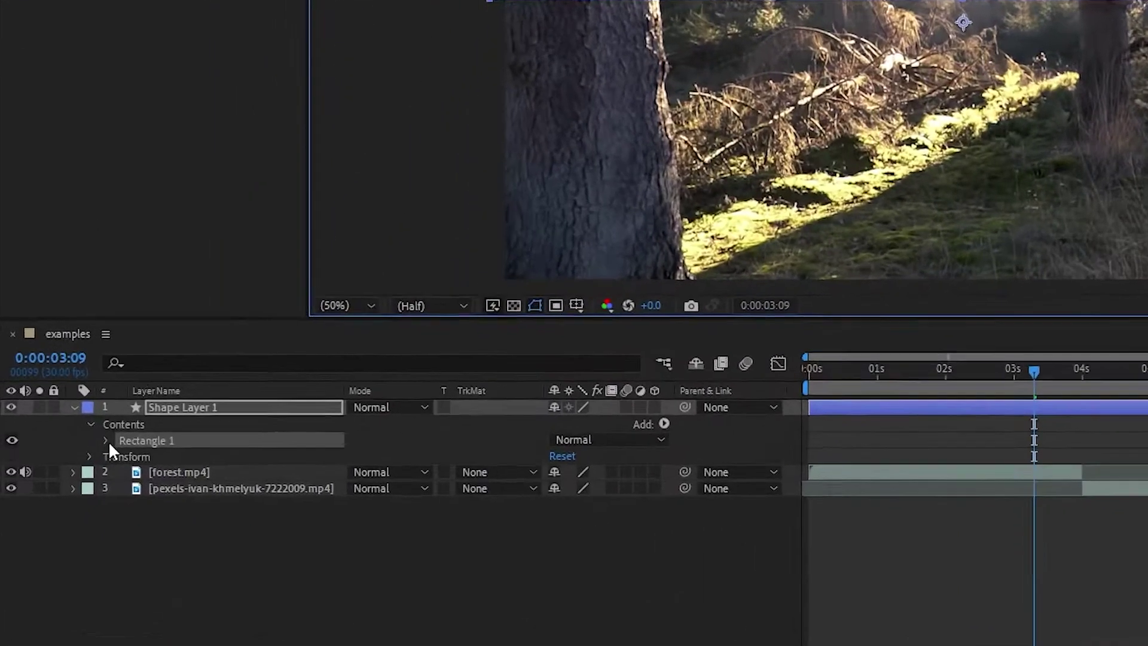
{"action": "left_click", "coordinate": [67, 504]}
{"action": "left_click", "coordinate": [257, 392]}
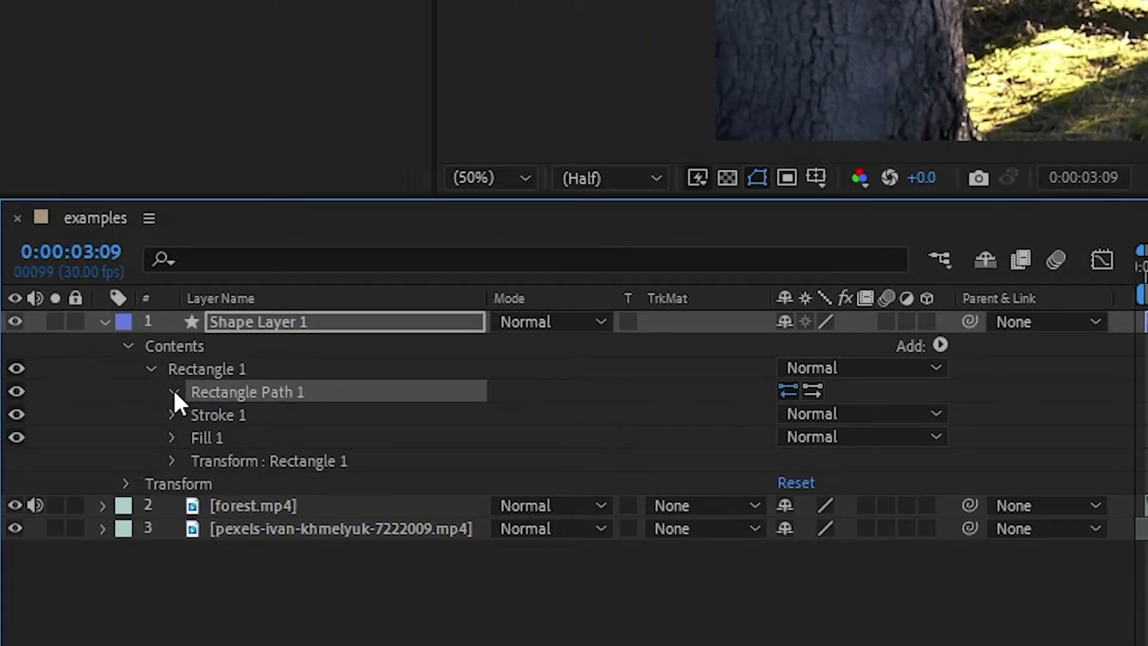
{"action": "left_click", "coordinate": [173, 391]}
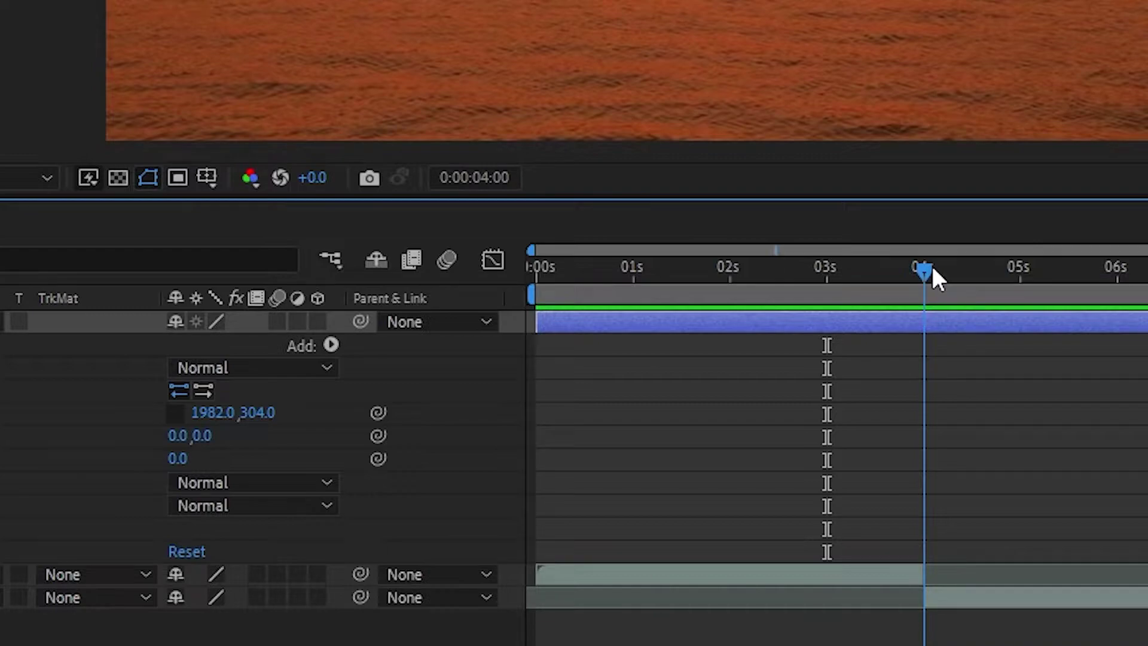
Keyframe the band's Size at 4:00 and set its height to 0 at 3:00.
{"action": "left_click", "coordinate": [931, 267]}
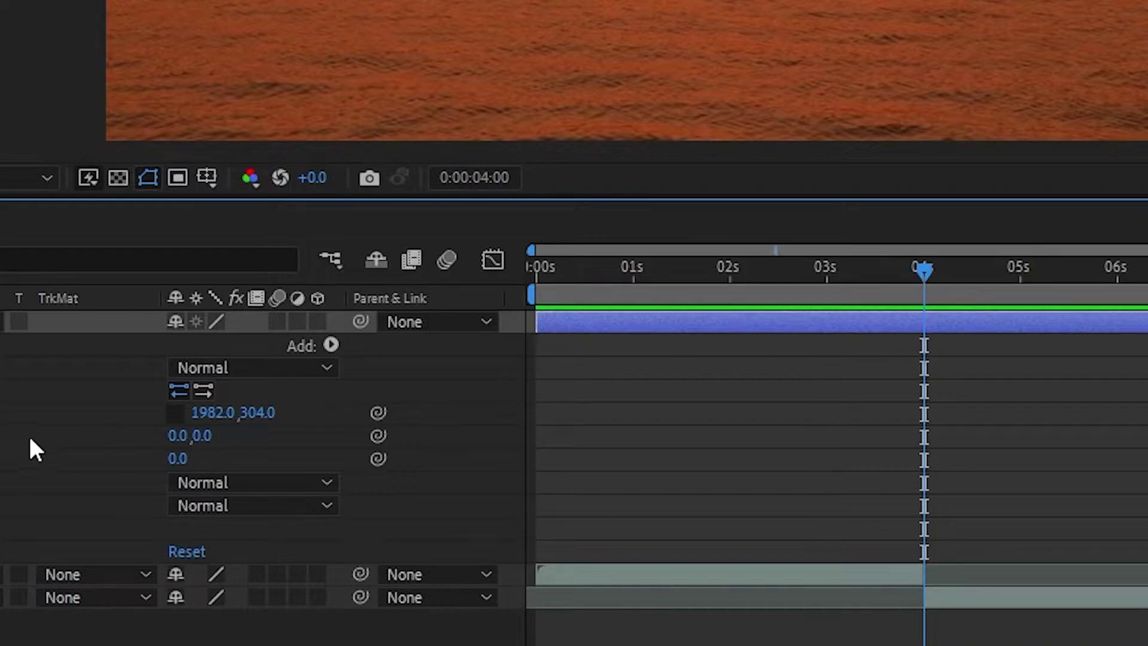
{"action": "left_click_drag", "start_coordinate": [918, 270], "coordinate": [820, 272]}
{"action": "left_click", "coordinate": [260, 413]}
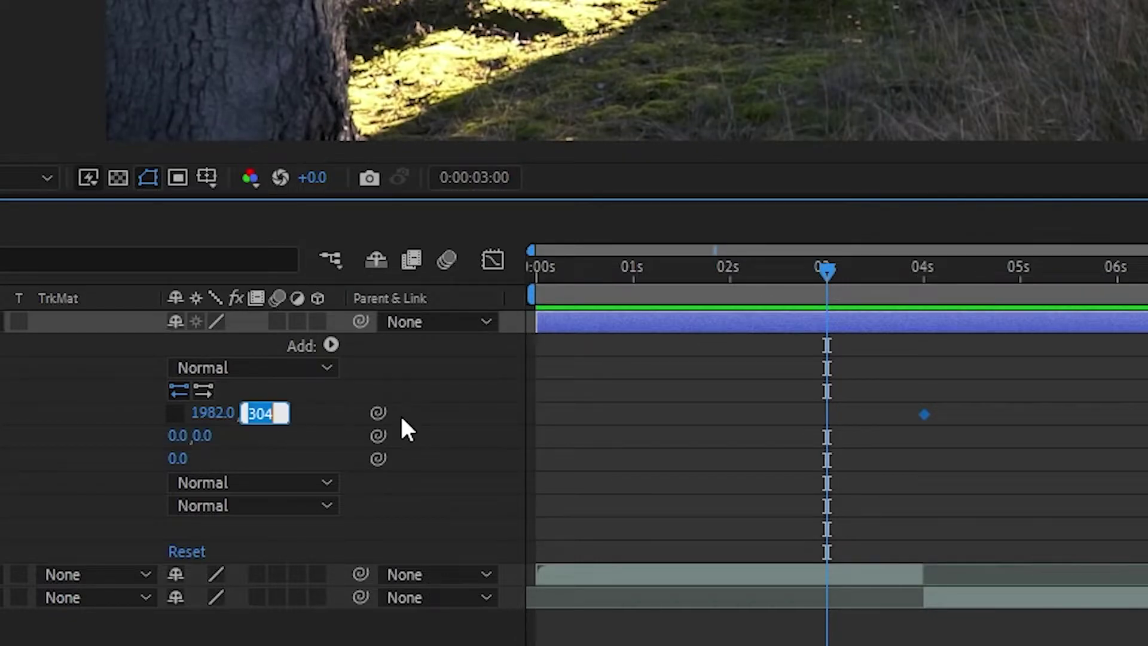
{"action": "type", "text": "0"}
{"action": "key", "text": "Return"}
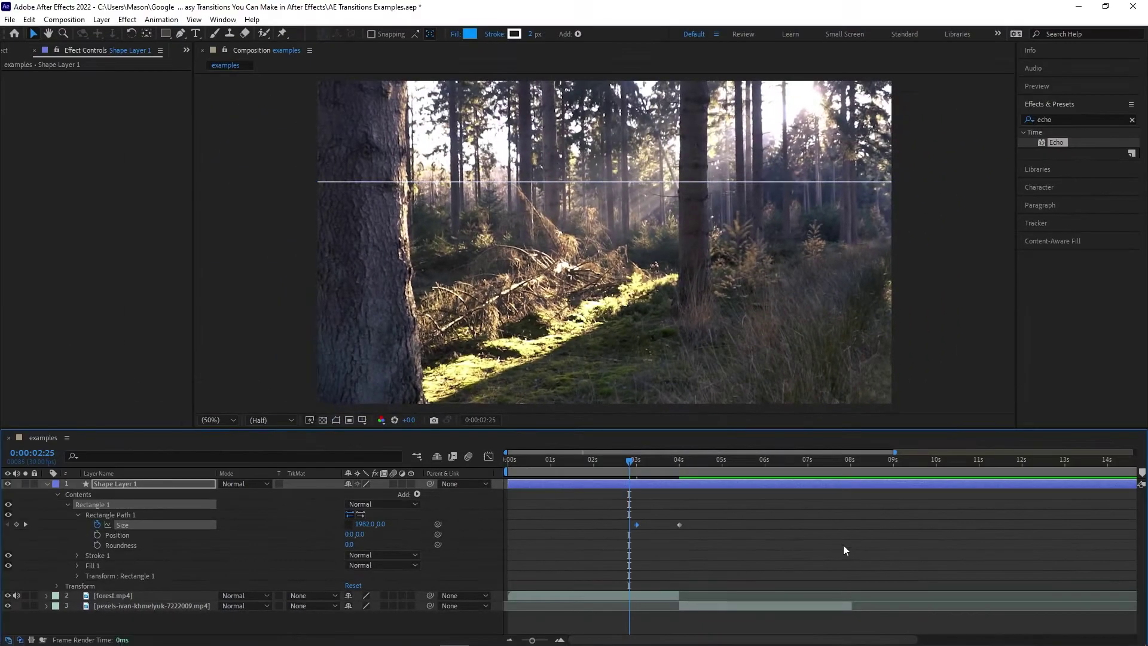
Preview the growing band, add another Size keyframe at 4:00, and set height 0 near 4:13.
{"action": "key", "text": "space"}
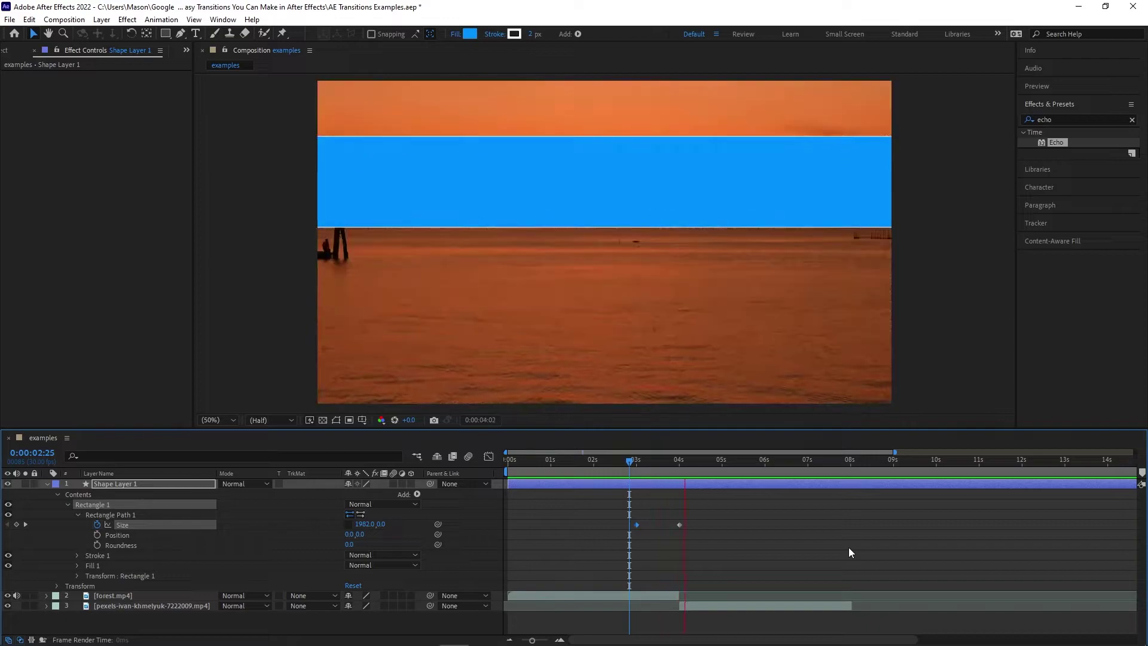
{"action": "key", "text": "space"}
{"action": "left_click", "coordinate": [659, 460]}
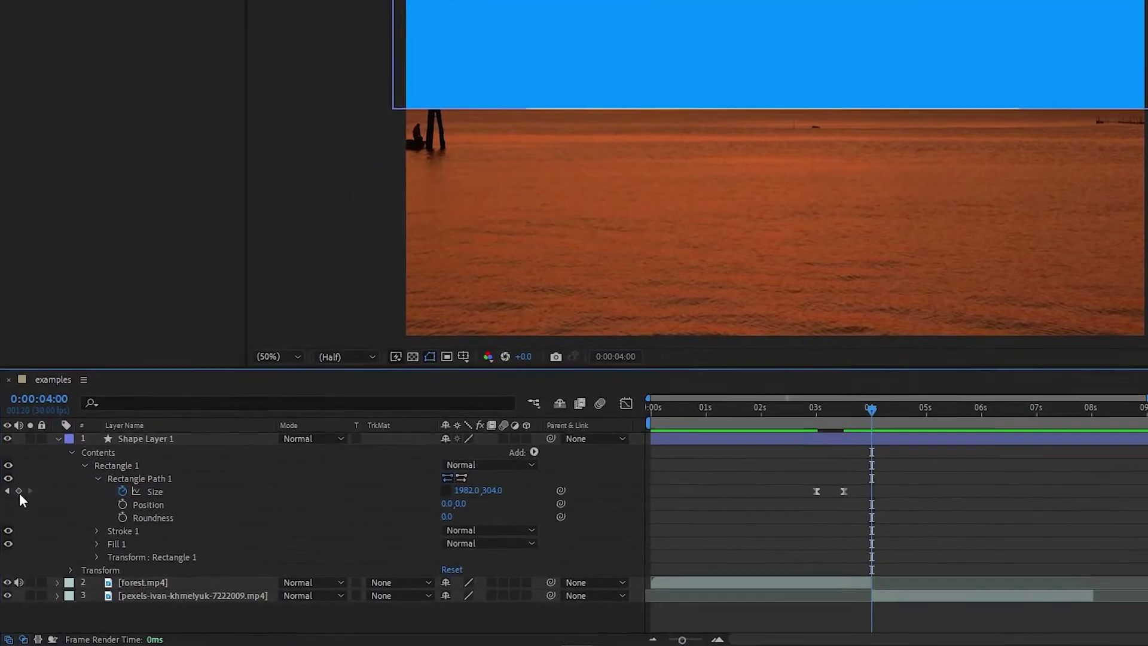
{"action": "left_click", "coordinate": [16, 524]}
{"action": "left_click_drag", "start_coordinate": [928, 395], "coordinate": [957, 393]}
{"action": "left_click", "coordinate": [532, 484]}
{"action": "type", "text": "0"}
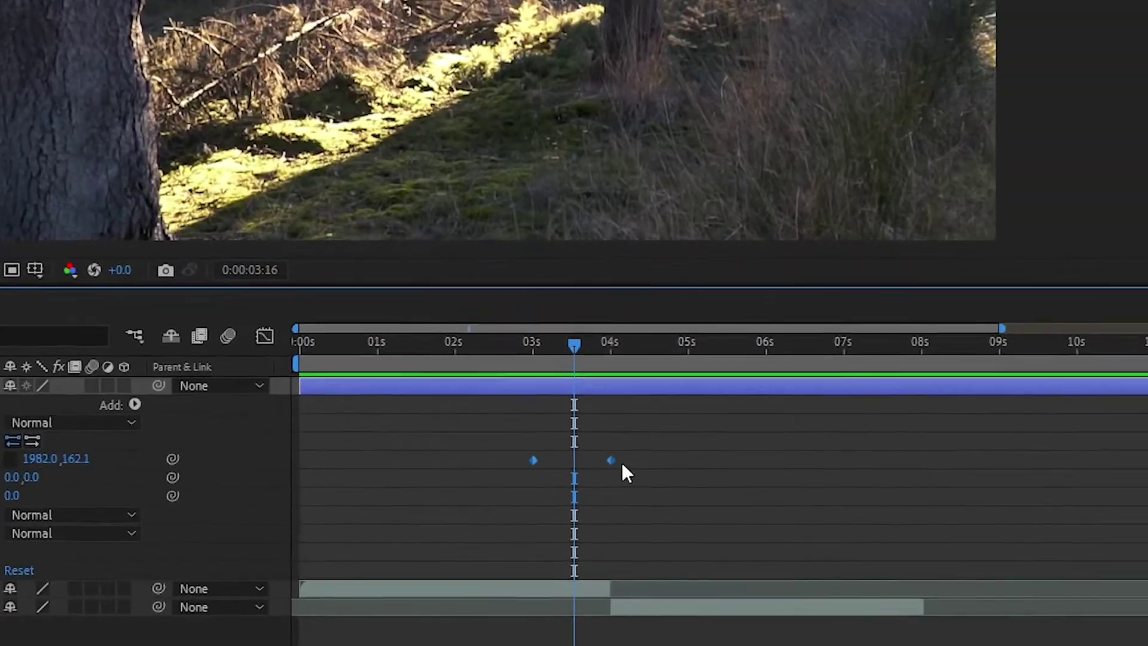
Apply Easy Ease to the Size keyframes and preview from 02:16.
{"action": "right_click", "coordinate": [928, 481]}
{"action": "mouse_move", "coordinate": [986, 475]}
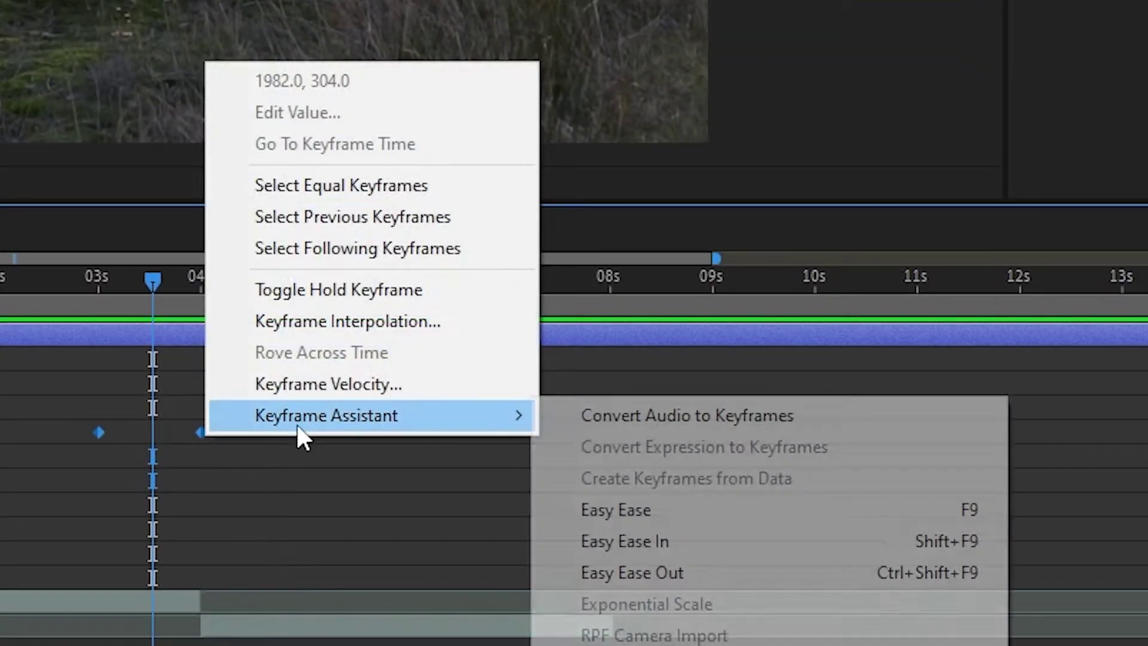
{"action": "left_click", "coordinate": [670, 509]}
{"action": "left_click", "coordinate": [52, 281]}
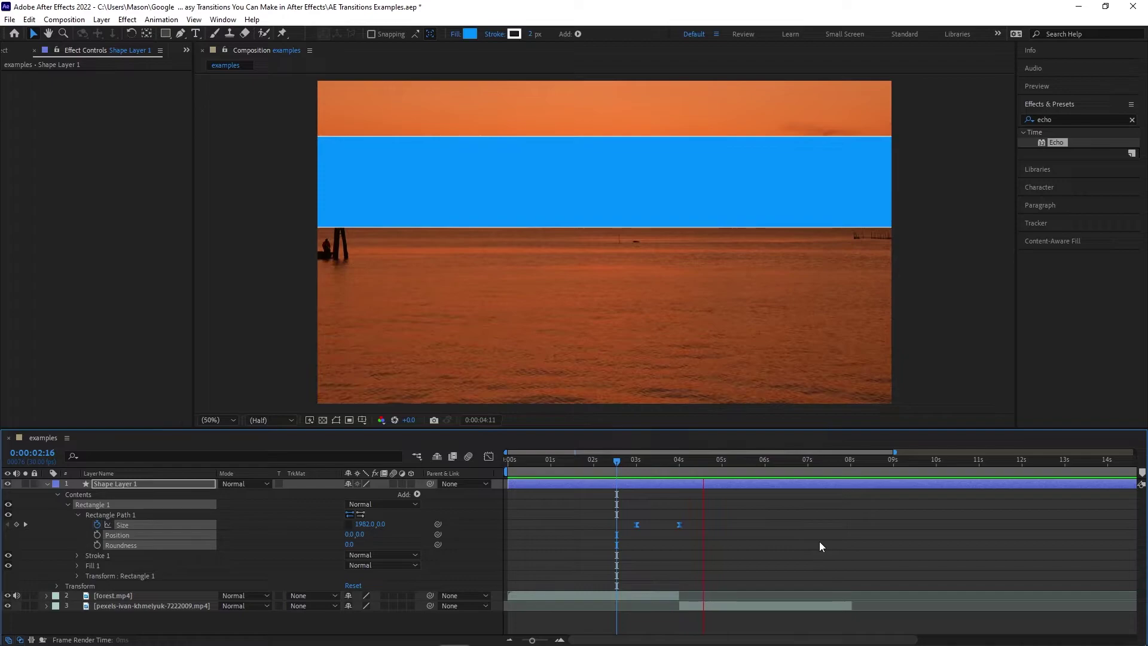
{"action": "key", "text": "space"}
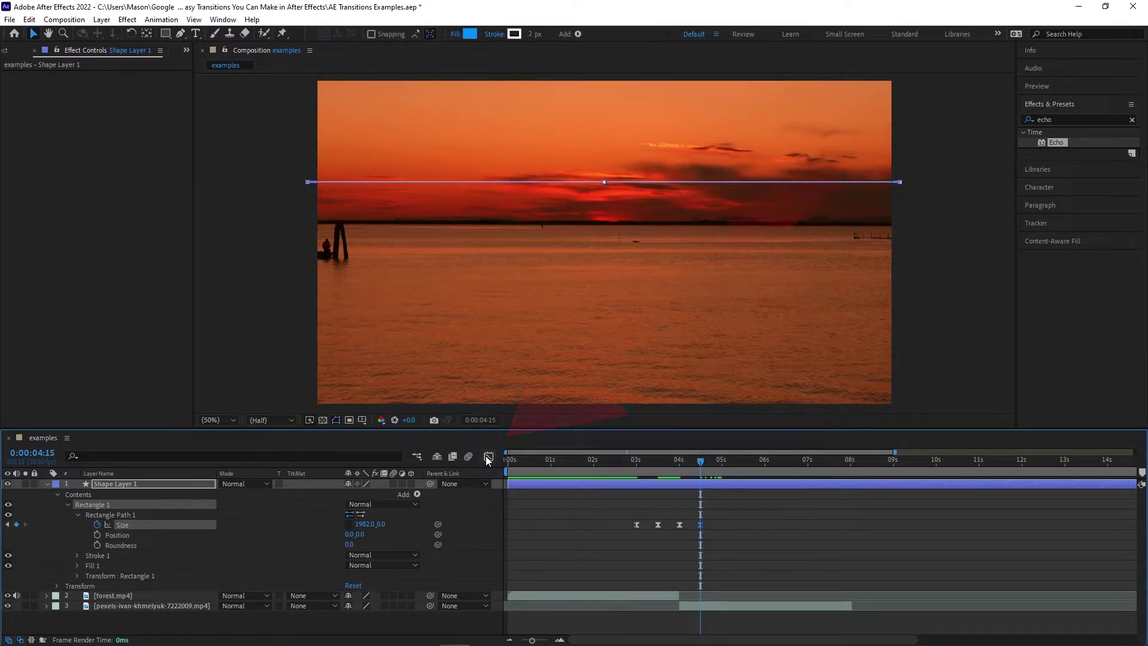
In the Graph Editor, adjust the easing curve around the 4-second and final keyframes.
{"action": "key", "text": "shift+F3"}
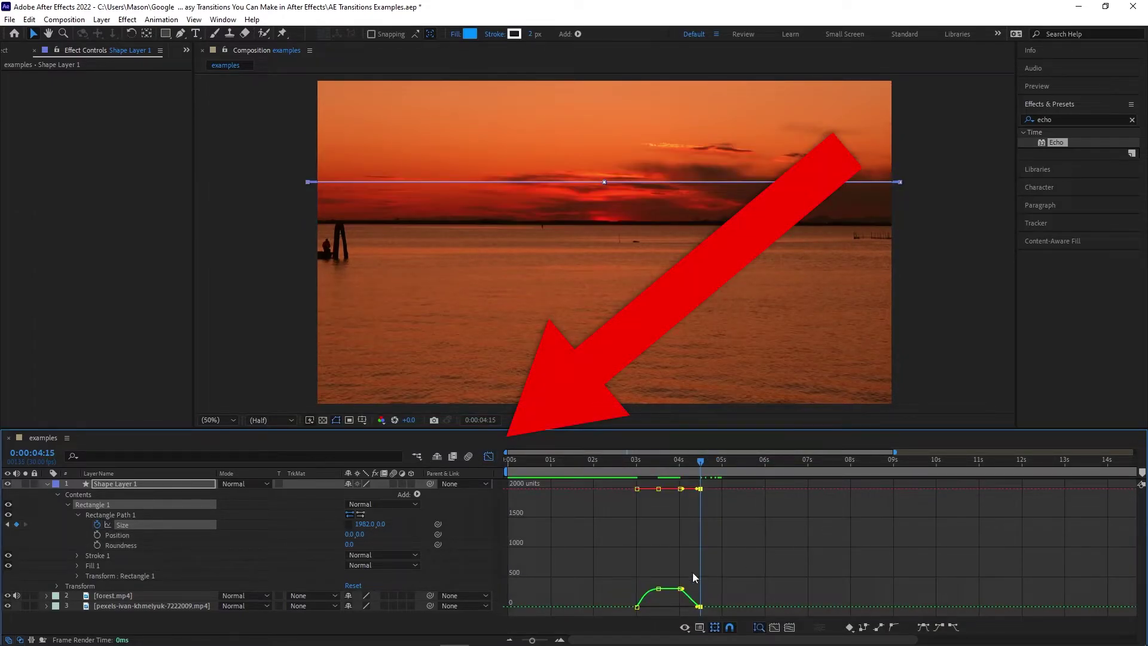
{"action": "left_click", "coordinate": [681, 589]}
{"action": "left_click_drag", "start_coordinate": [679, 591], "coordinate": [677, 592]}
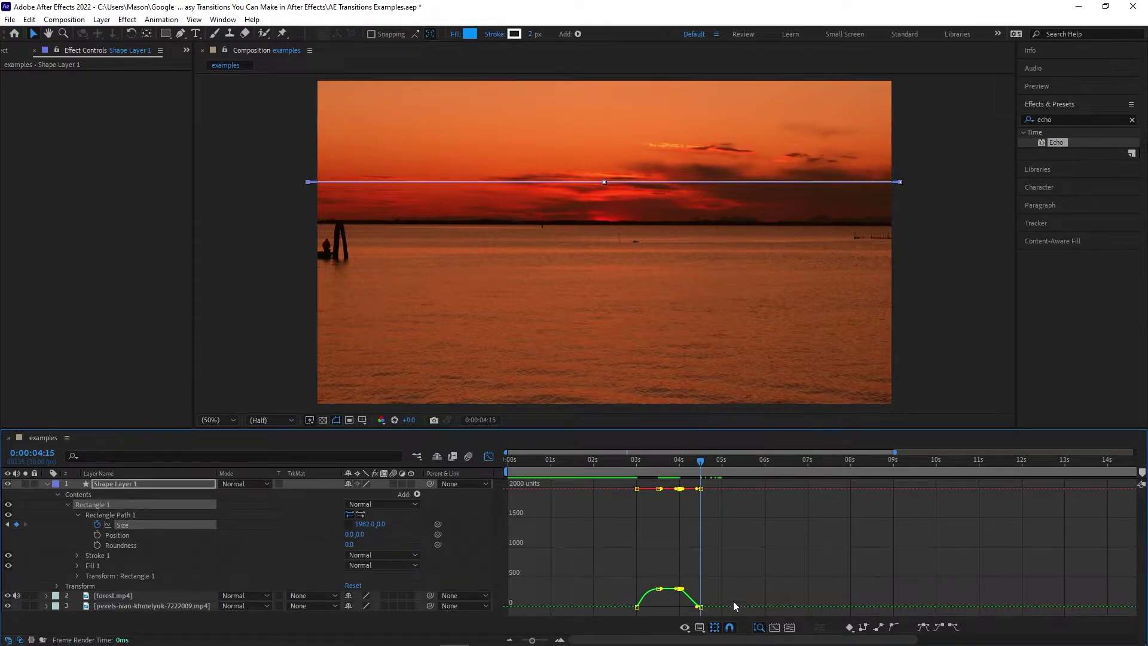
{"action": "left_click", "coordinate": [699, 607]}
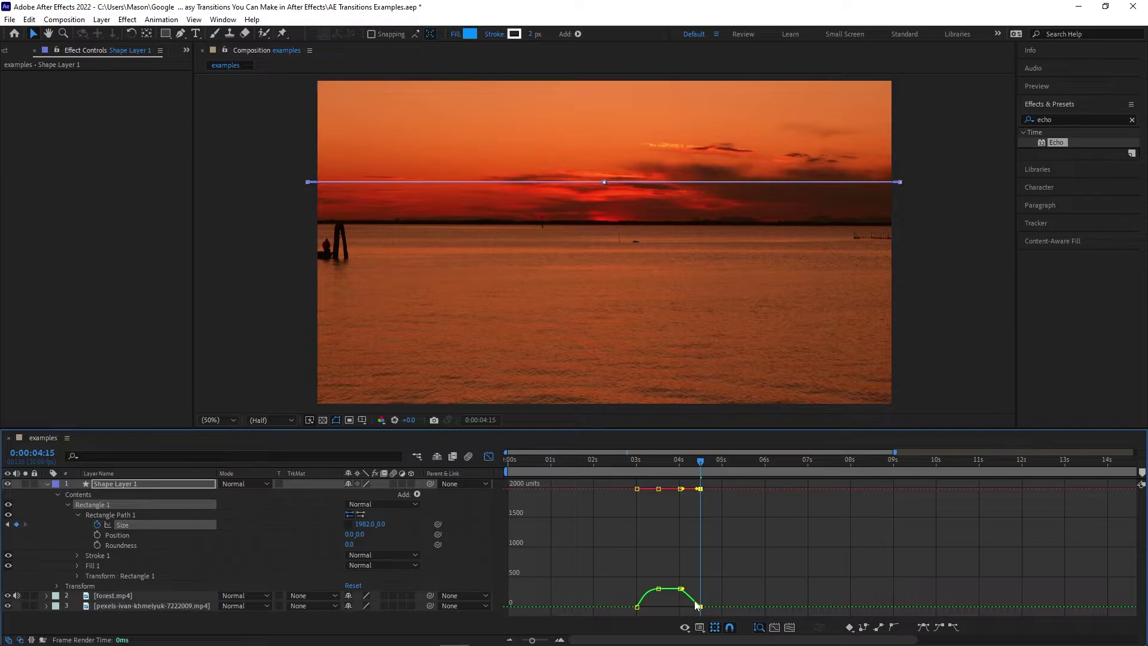
Preview the band, then drag Shape Layer 1 up to the frame's top edge and deselect it.
{"action": "key", "text": "shift+F3"}
{"action": "left_click", "coordinate": [629, 461]}
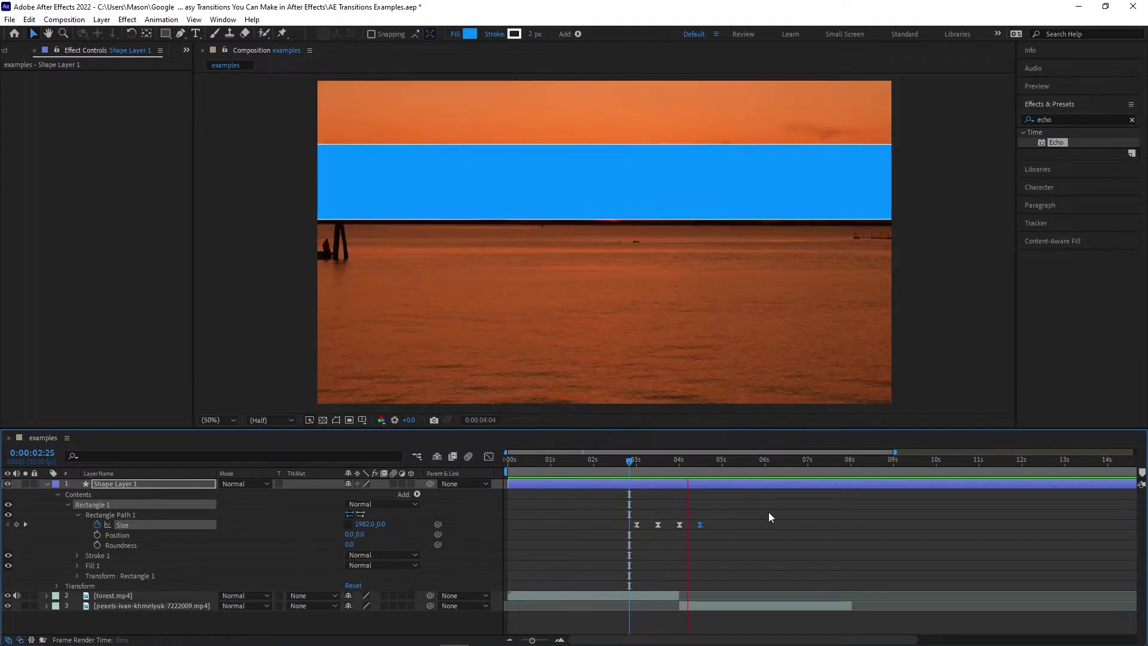
{"action": "key", "text": "space"}
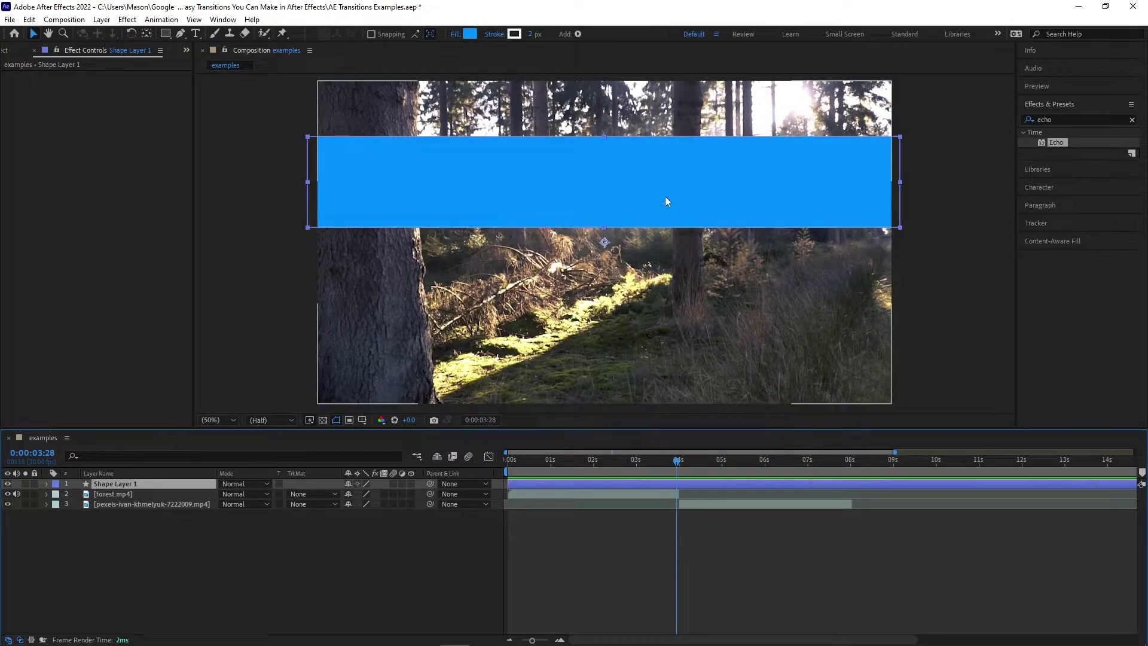
{"action": "left_click_drag", "start_coordinate": [665, 196], "coordinate": [666, 132]}
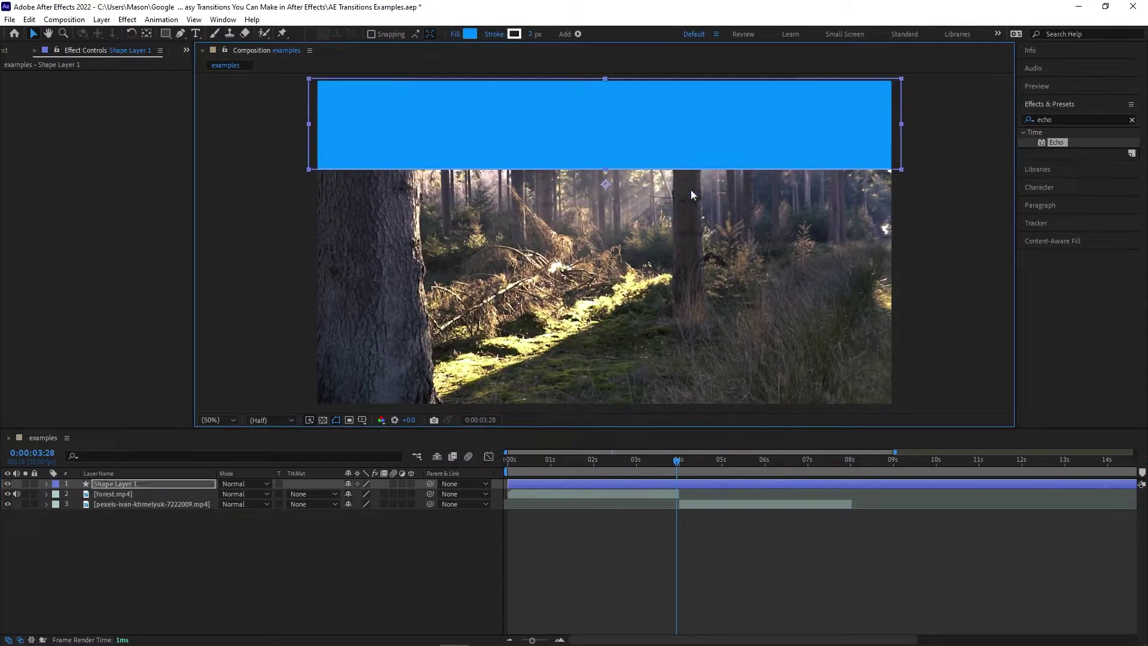
{"action": "left_click", "coordinate": [170, 482]}
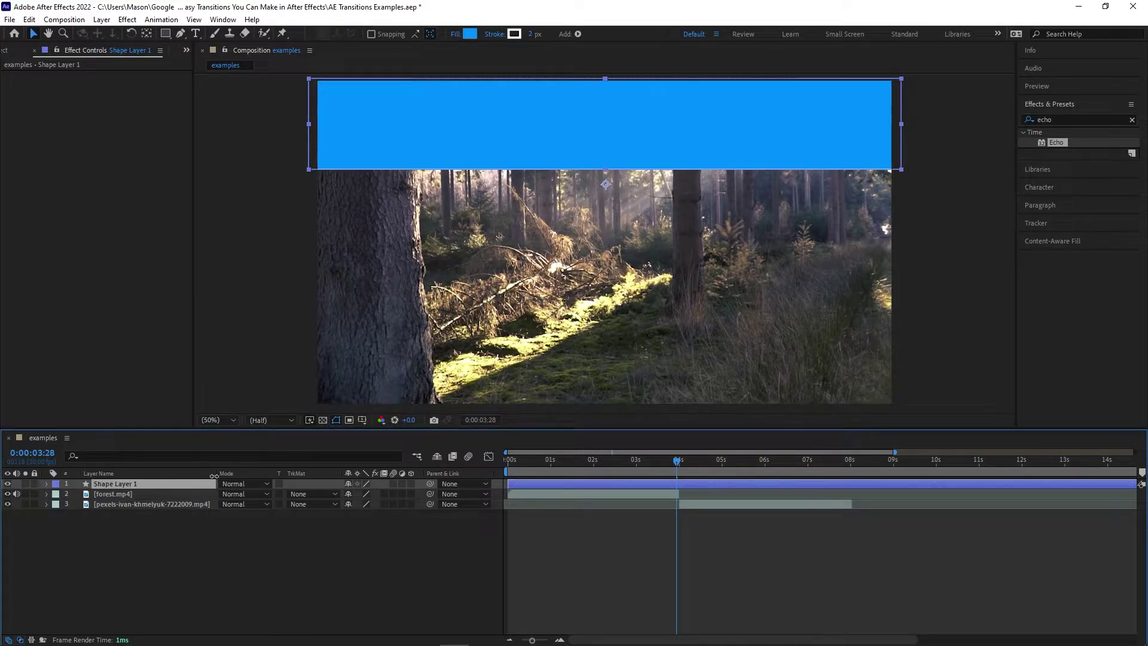
{"action": "left_click", "coordinate": [625, 564]}
Duplicate Shape Layer 1 with Ctrl+D, drag copies down the frame, and nudge all four bands up.
{"action": "left_click", "coordinate": [134, 483]}
{"action": "key", "text": "ctrl+d"}
{"action": "left_click_drag", "start_coordinate": [540, 154], "coordinate": [567, 315]}
{"action": "key", "text": "ctrl+d"}
{"action": "key", "text": "ctrl+d"}
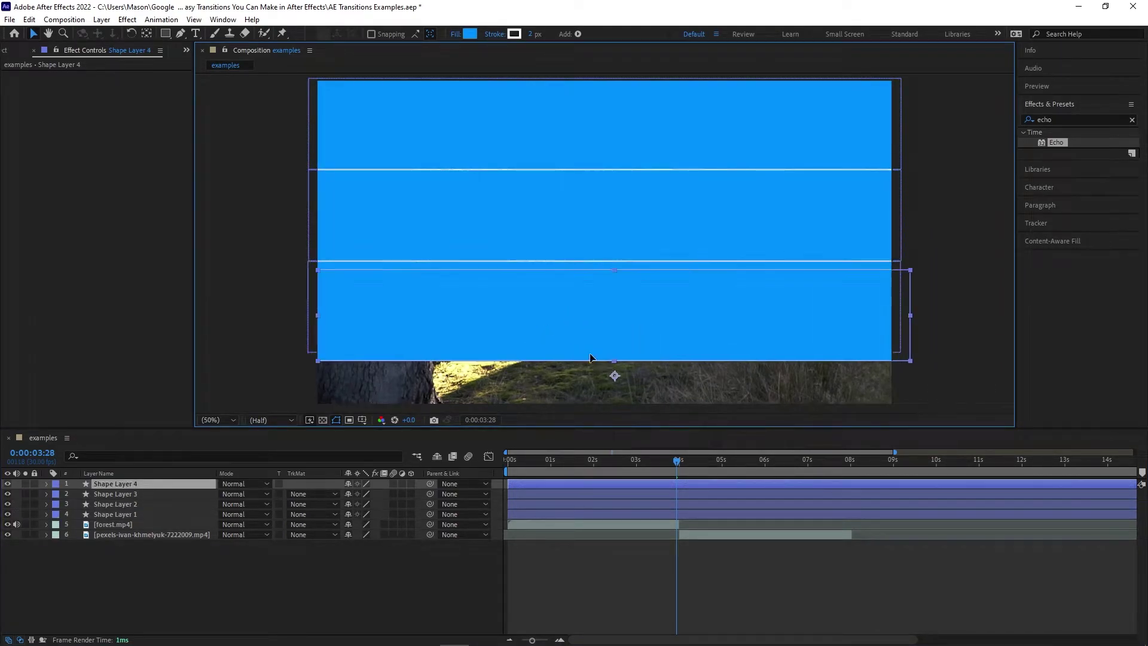
{"action": "left_click_drag", "start_coordinate": [591, 358], "coordinate": [536, 415]}
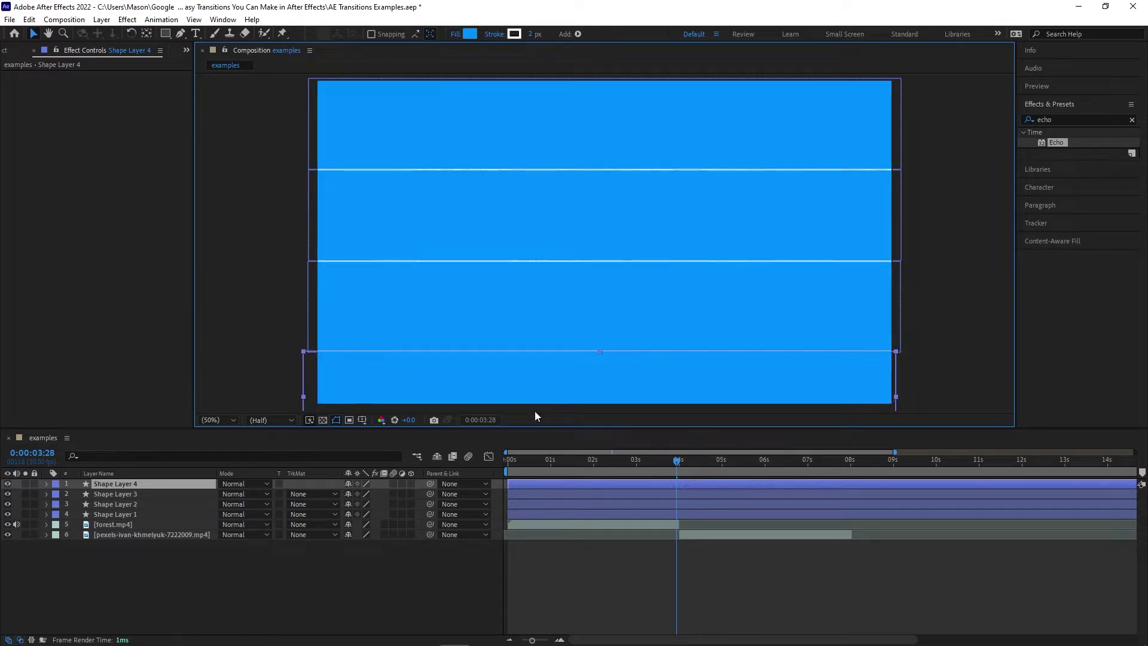
{"action": "left_click", "coordinate": [137, 514], "text": "shift"}
{"action": "left_click_drag", "start_coordinate": [503, 225], "coordinate": [504, 208]}
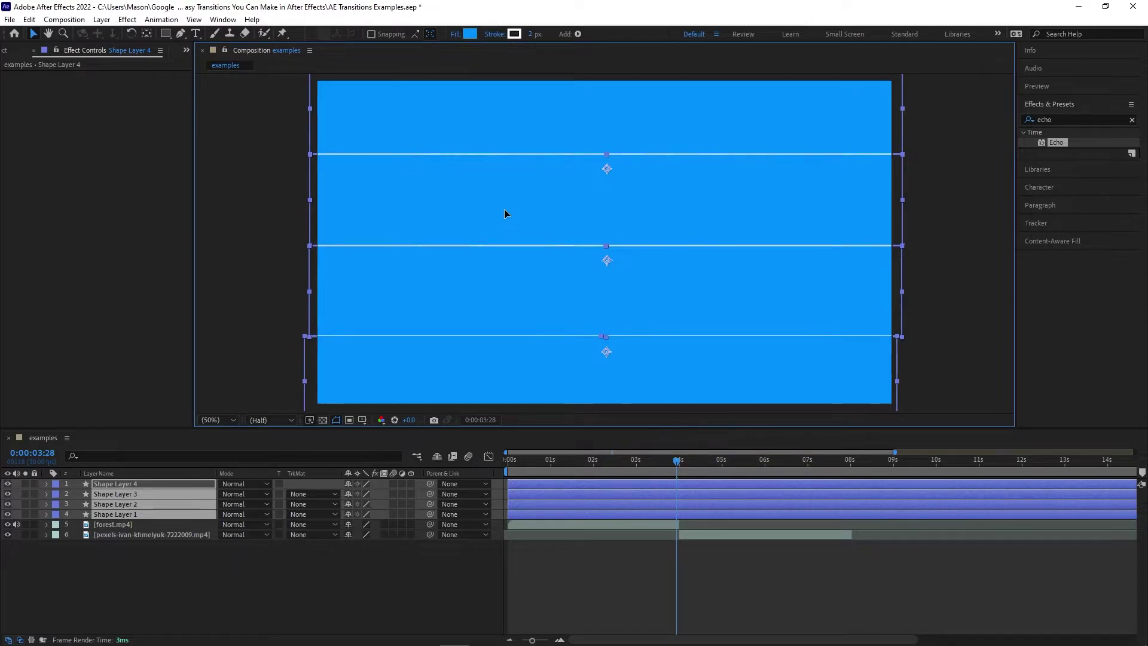
{"action": "left_click_drag", "start_coordinate": [579, 465], "coordinate": [479, 469]}
Zoom the timeline to individual frames and trim Shape Layer 2's in-point at frame 10.
{"action": "key", "text": "space"}
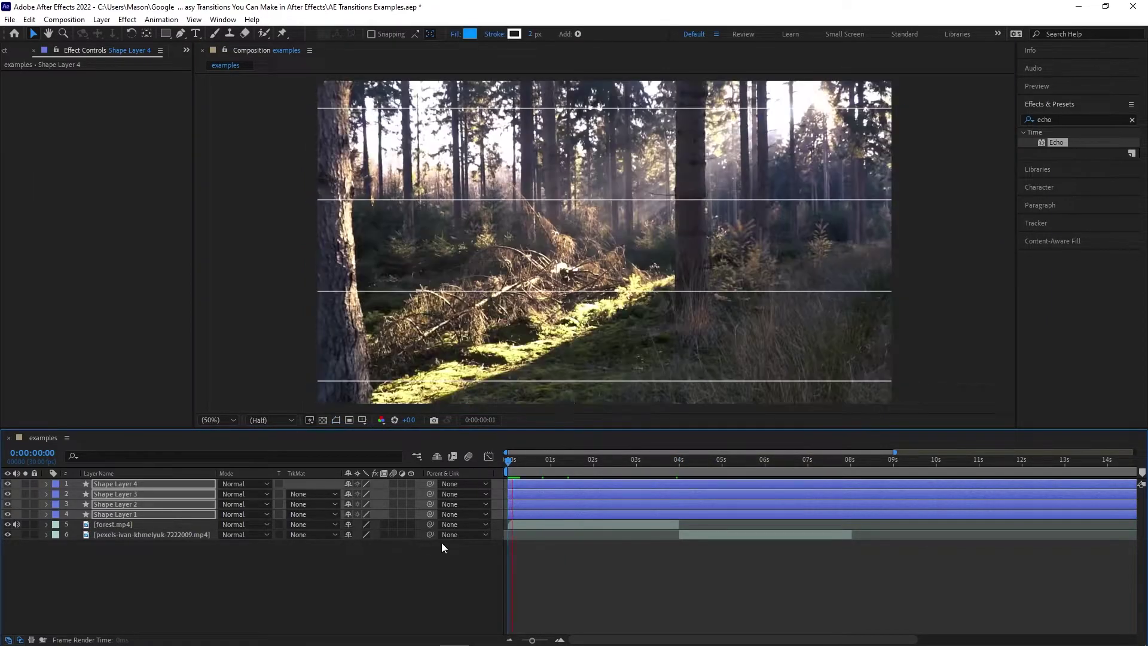
{"action": "left_click", "coordinate": [359, 592]}
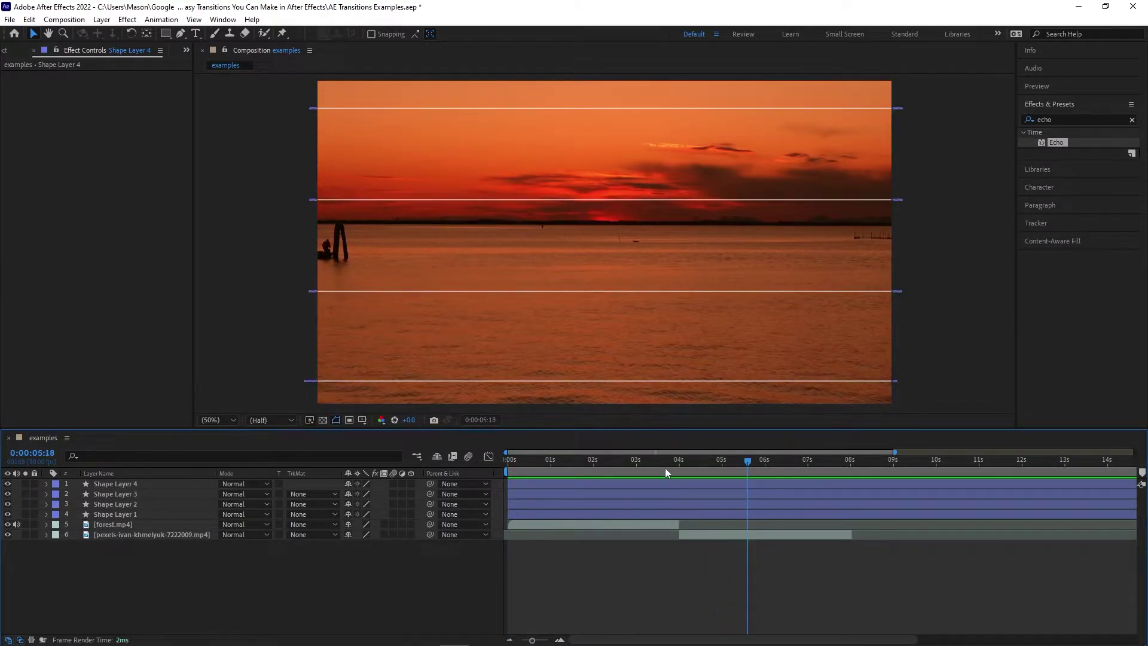
{"action": "left_click_drag", "start_coordinate": [661, 458], "coordinate": [489, 473]}
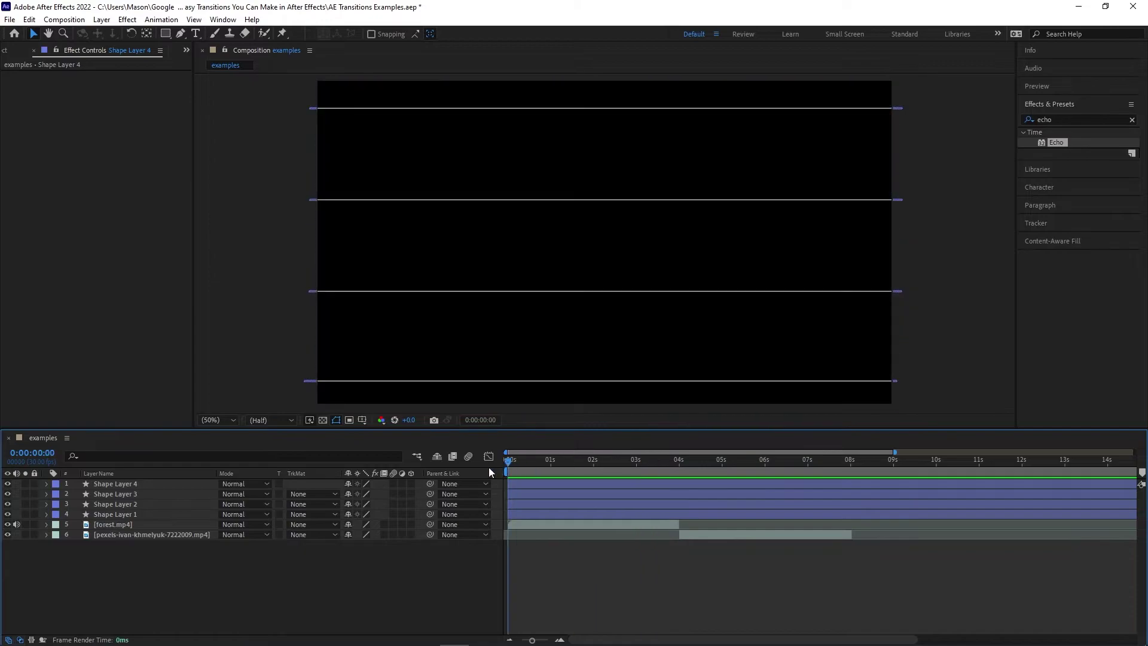
{"action": "left_click_drag", "start_coordinate": [532, 640], "coordinate": [542, 640]}
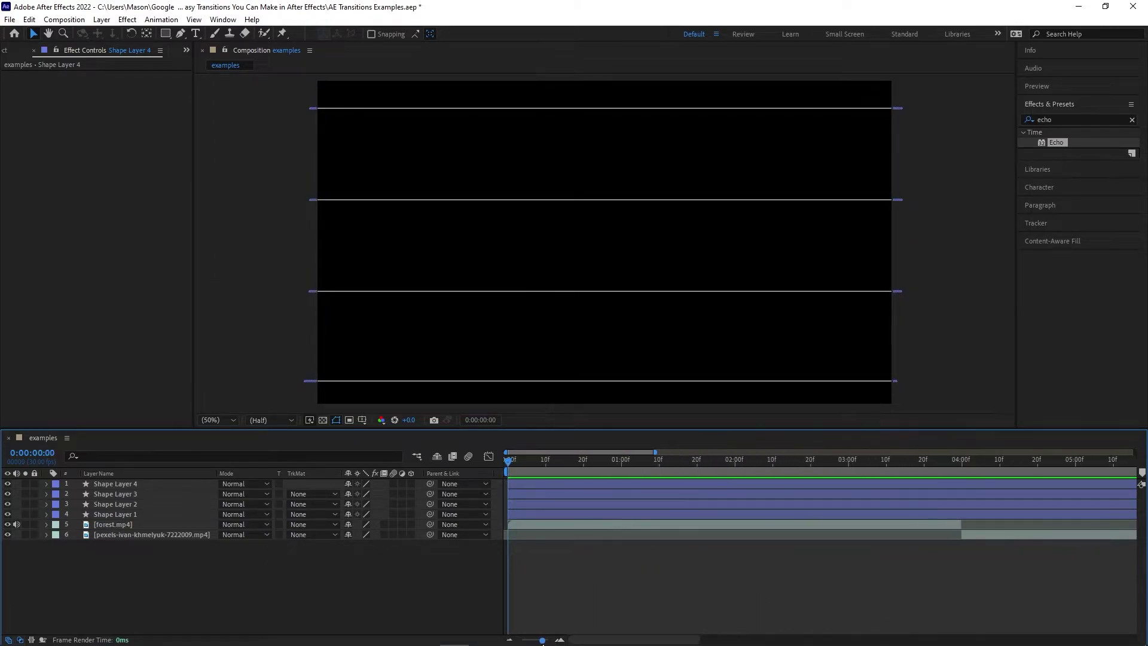
{"action": "left_click_drag", "start_coordinate": [510, 468], "coordinate": [545, 463]}
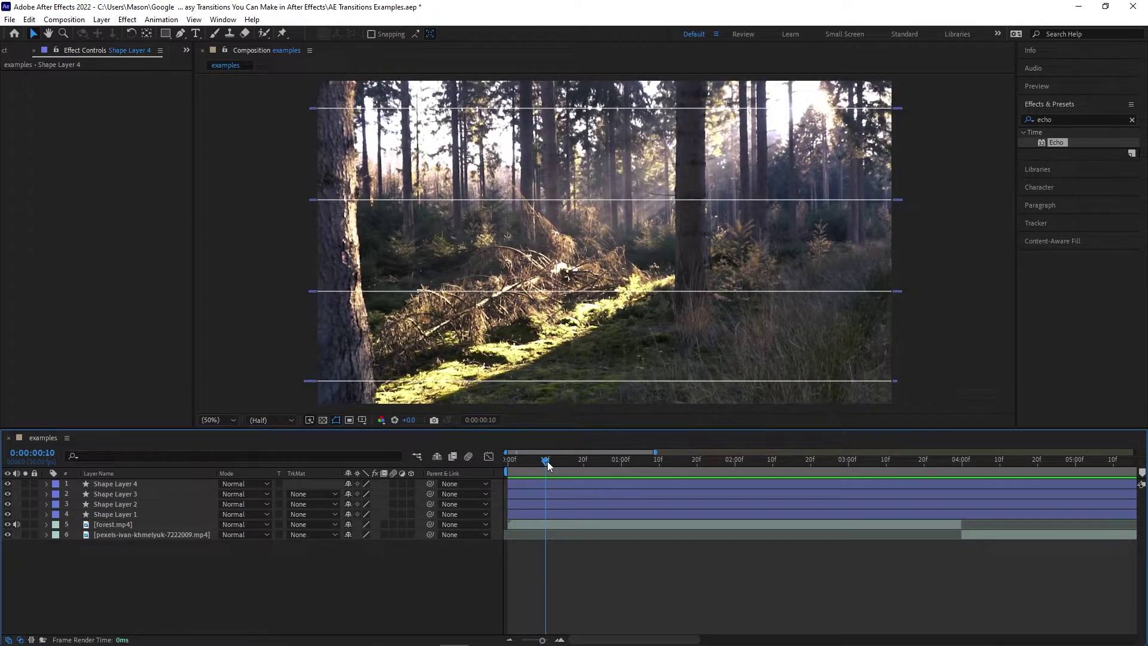
{"action": "left_click", "coordinate": [564, 504]}
{"action": "key", "text": "alt+bracketleft"}
Trim the remaining band layers' in-points with Alt+[ at successive later frames.
{"action": "left_click", "coordinate": [583, 461]}
{"action": "left_click", "coordinate": [617, 484]}
{"action": "key", "text": "alt+bracketleft"}
{"action": "left_click", "coordinate": [620, 461]}
{"action": "left_click", "coordinate": [570, 494]}
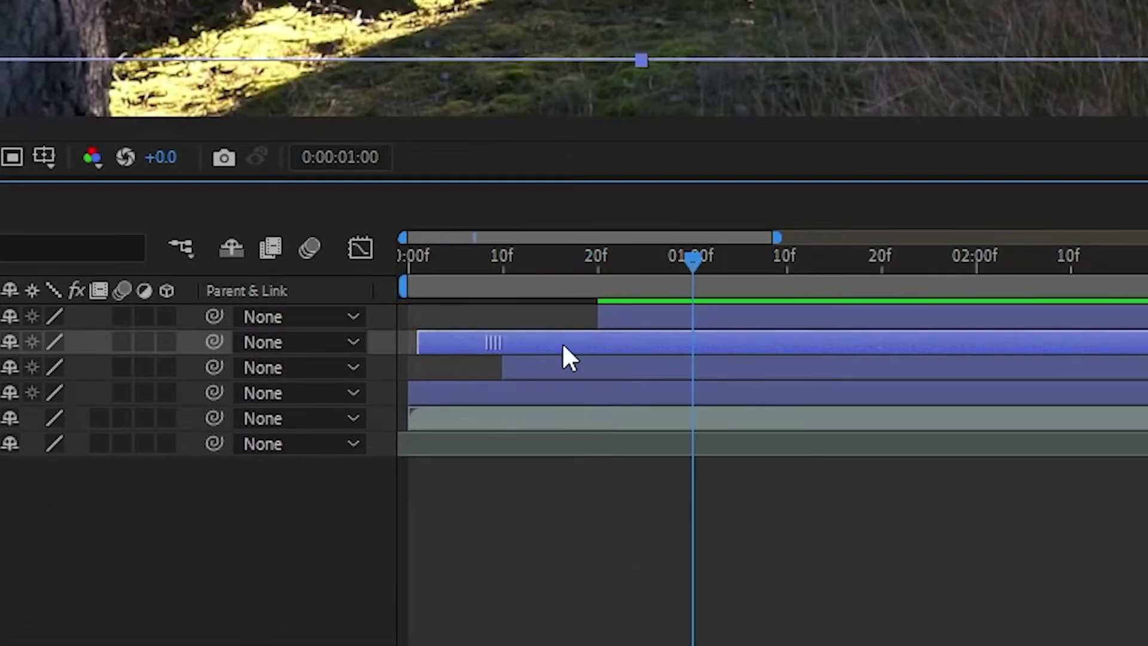
{"action": "key", "text": "alt+bracketleft"}
{"action": "key", "text": "Home"}
{"action": "key", "text": "semicolon"}
Preview the transition and drag three band bars earlier to fine-tune the stagger.
{"action": "key", "text": "space"}
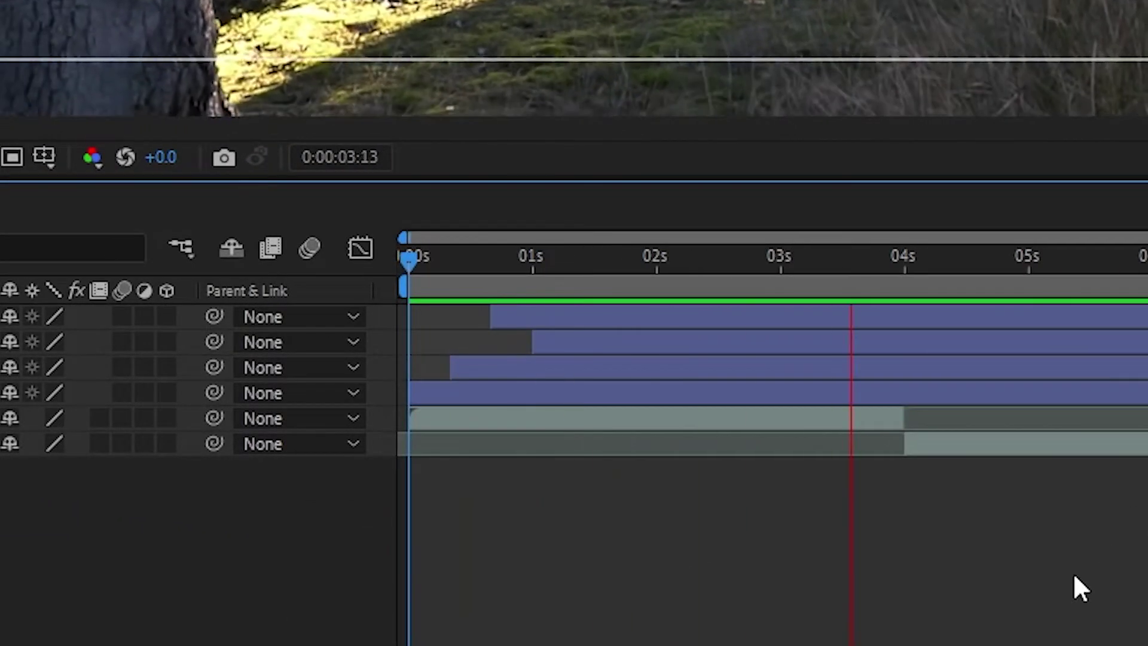
{"action": "left_click_drag", "start_coordinate": [501, 372], "coordinate": [474, 374]}
{"action": "left_click_drag", "start_coordinate": [568, 347], "coordinate": [492, 351]}
{"action": "left_click_drag", "start_coordinate": [526, 317], "coordinate": [484, 317]}
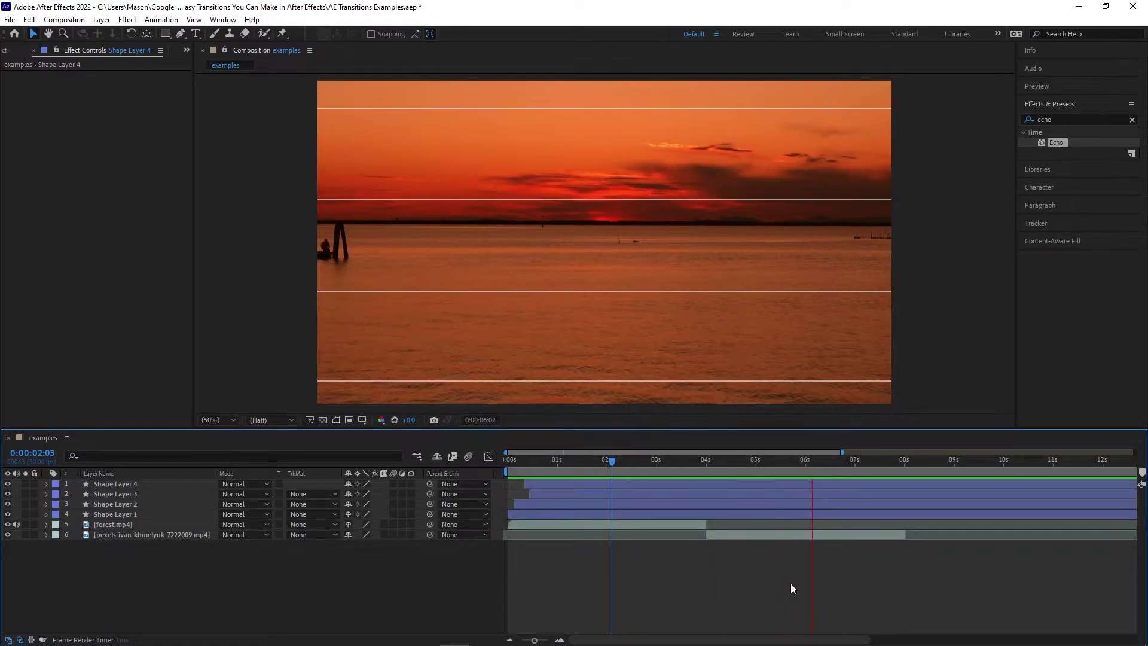
{"action": "key", "text": "space"}
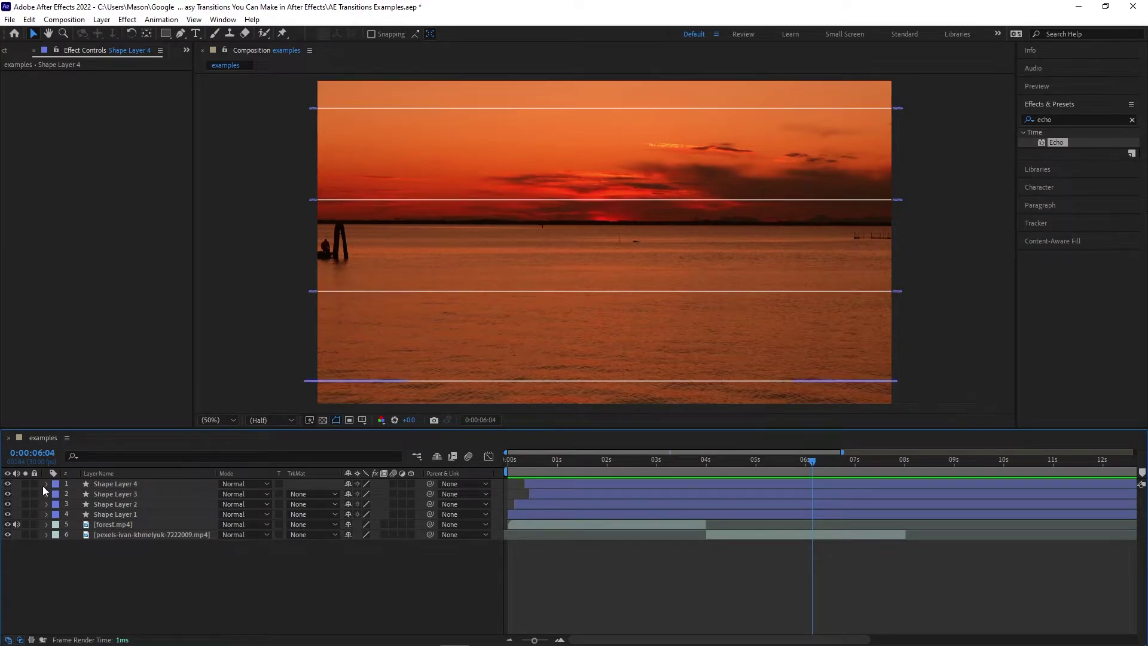
{"action": "left_click", "coordinate": [8, 494]}
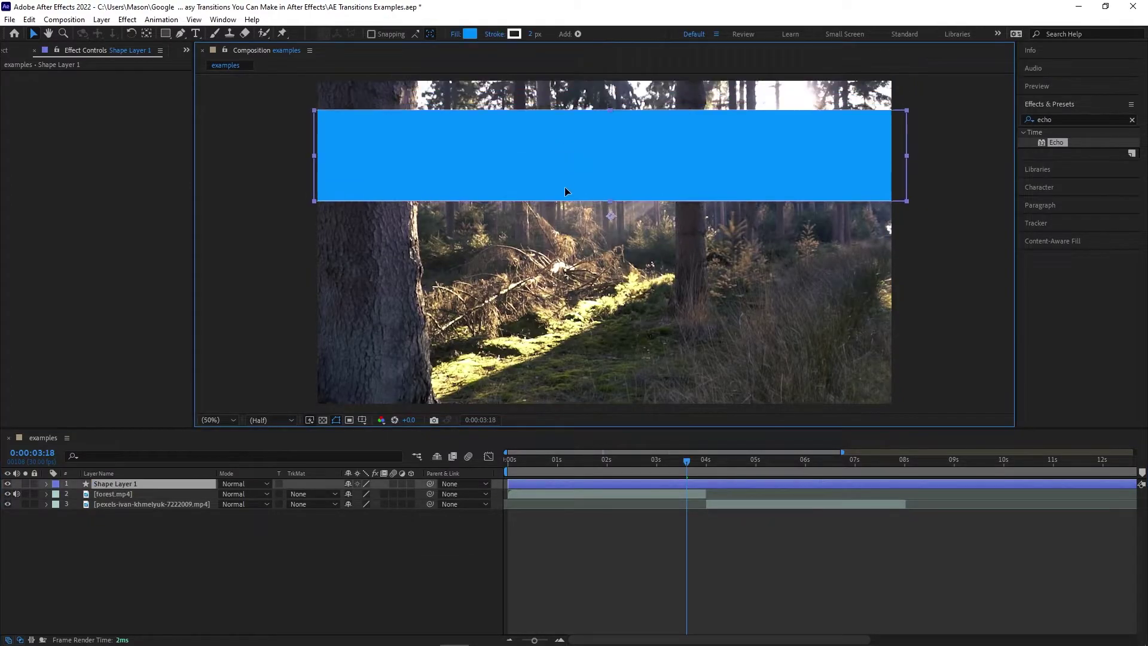
Rotate Shape Layer 1's band to -17° and move it toward the top-left corner.
{"action": "left_click_drag", "start_coordinate": [564, 186], "coordinate": [558, 211]}
{"action": "left_click", "coordinate": [46, 483]}
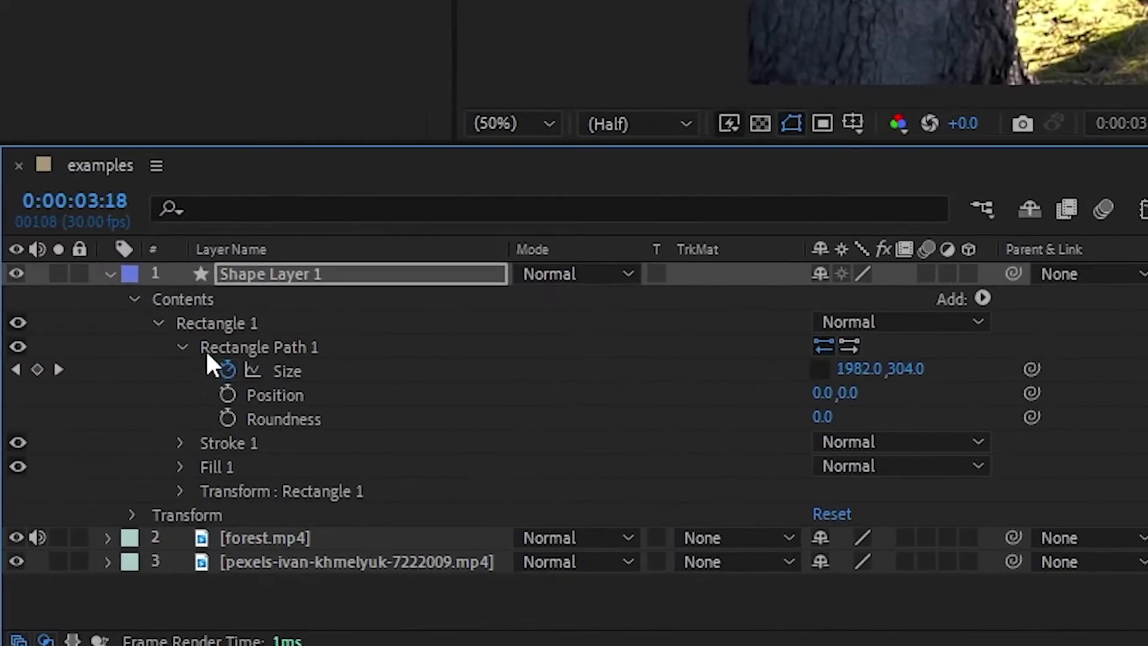
{"action": "key", "text": "r"}
{"action": "left_click", "coordinate": [227, 299]}
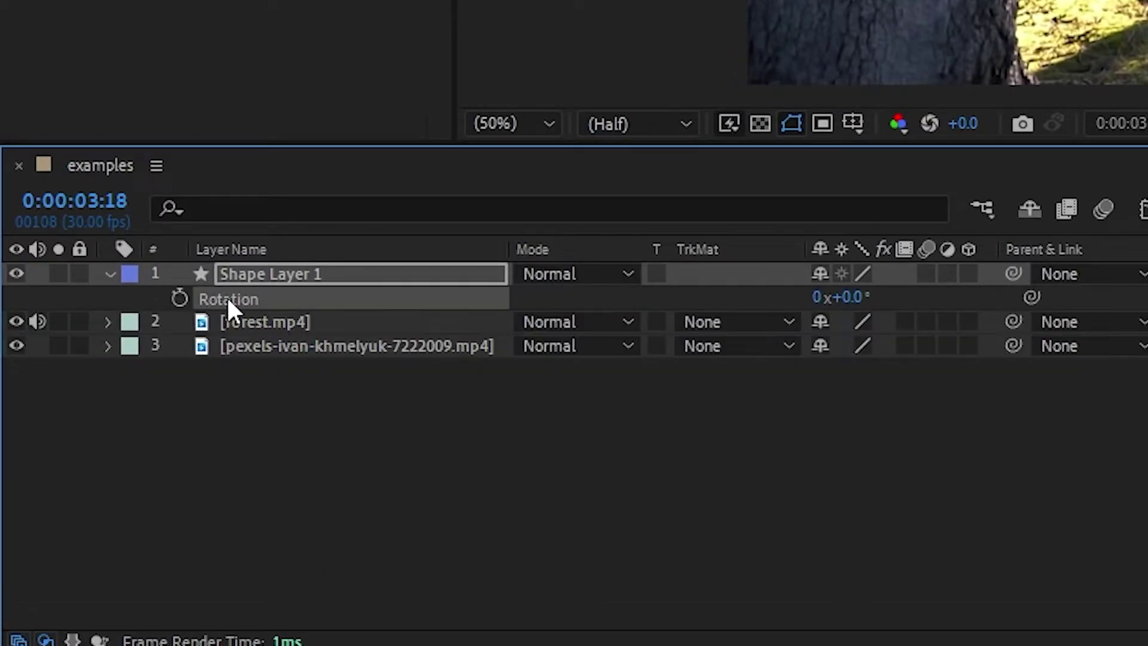
{"action": "mouse_move", "coordinate": [852, 305]}
{"action": "left_mouse_down"}
{"action": "mouse_move", "coordinate": [869, 303]}
{"action": "mouse_move", "coordinate": [834, 302]}
{"action": "left_mouse_up"}
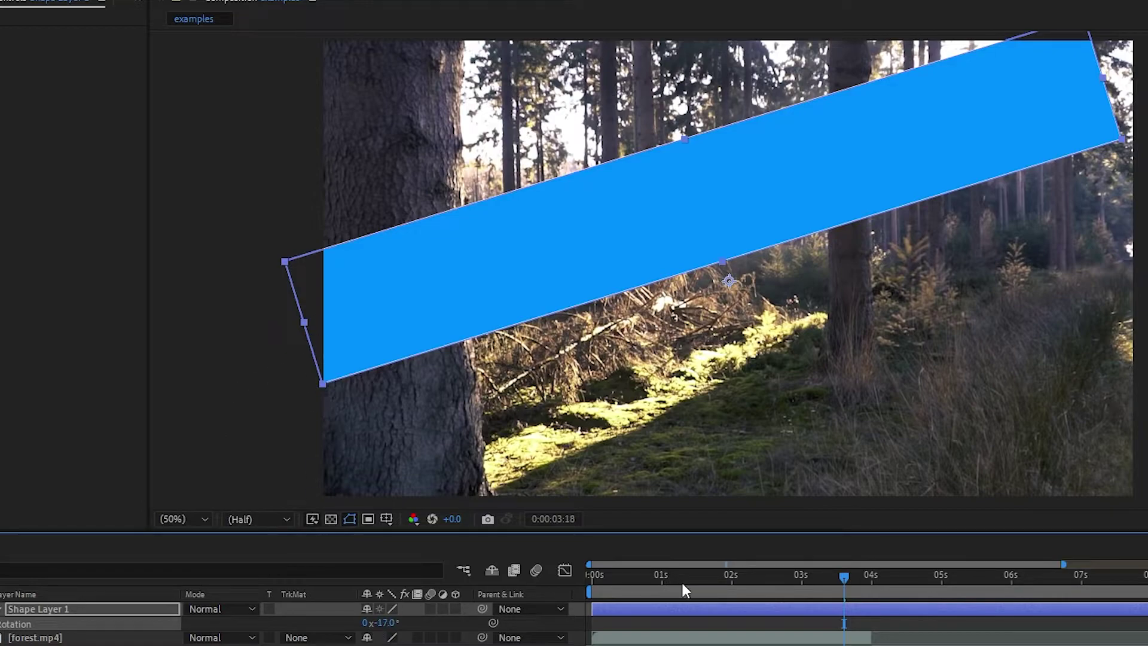
{"action": "left_click_drag", "start_coordinate": [838, 185], "coordinate": [639, 31]}
Duplicate the tilted band with Ctrl+D and drag each copy down-right across the frame.
{"action": "left_click", "coordinate": [72, 610]}
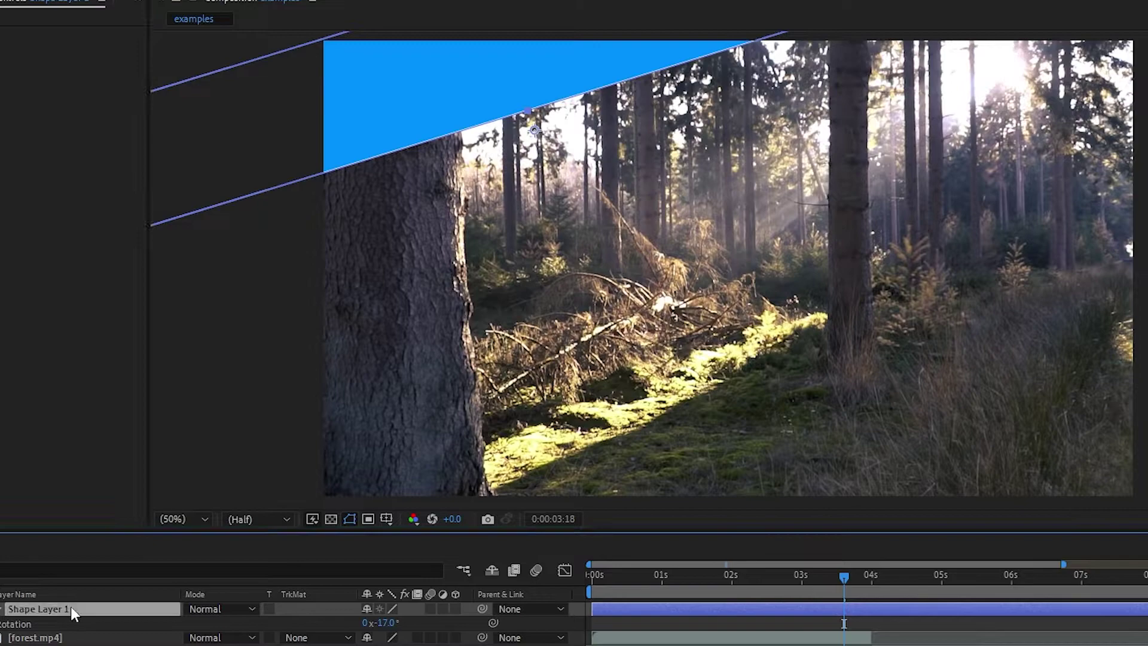
{"action": "key", "text": "ctrl+d"}
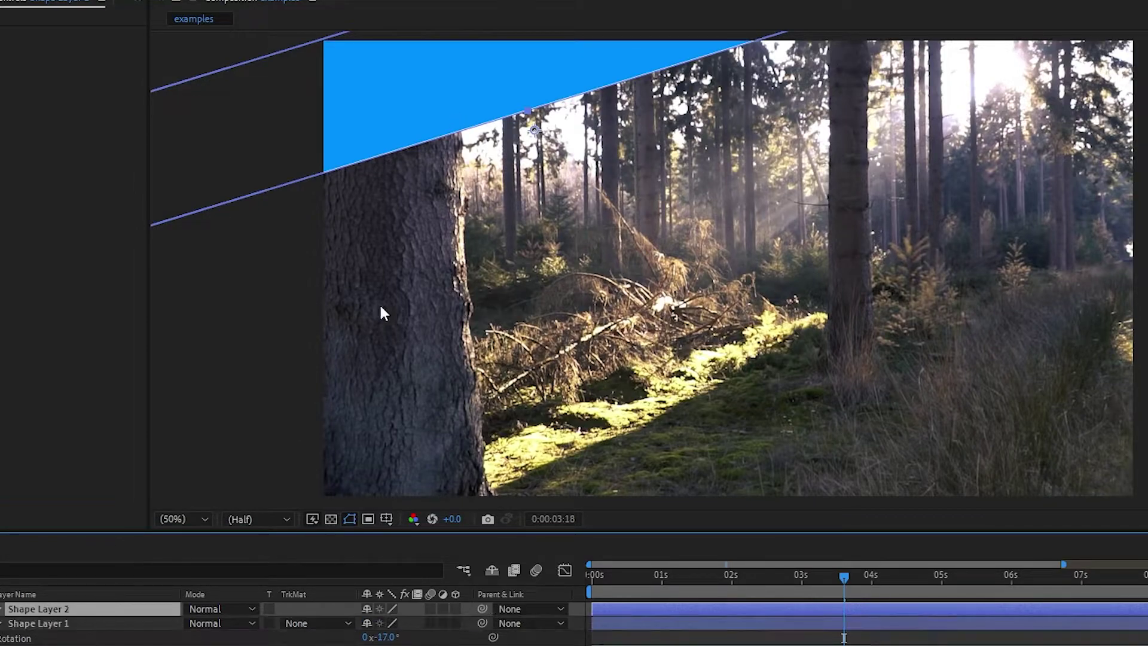
{"action": "left_click_drag", "start_coordinate": [484, 92], "coordinate": [596, 182]}
{"action": "key", "text": "ctrl+d"}
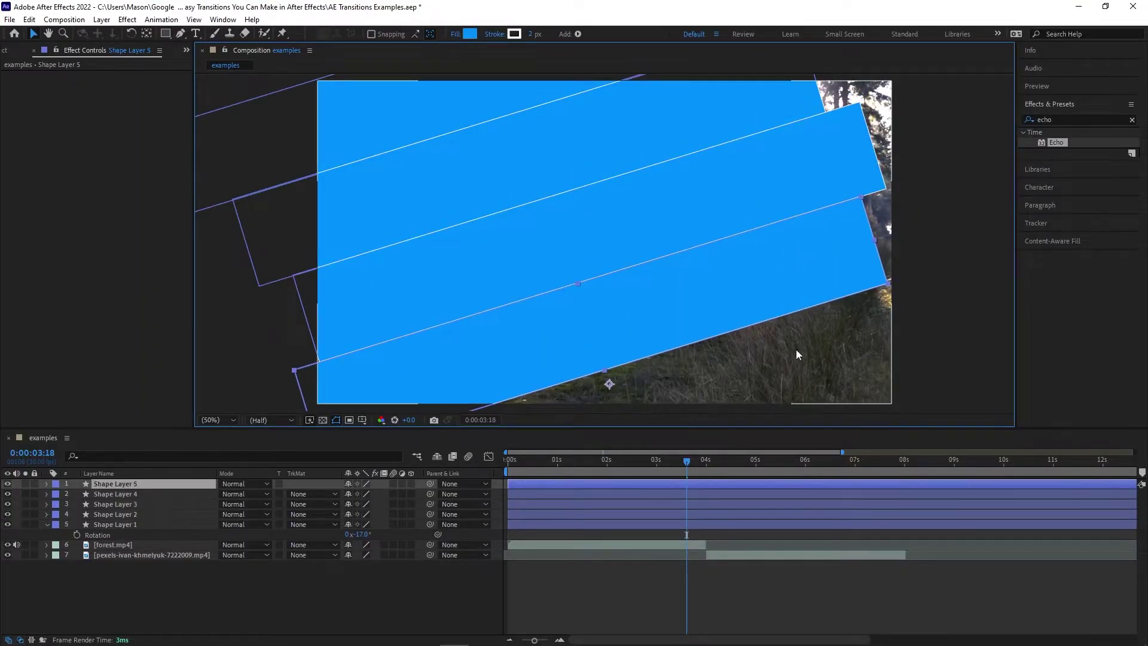
{"action": "key", "text": "ctrl+d"}
{"action": "left_click_drag", "start_coordinate": [797, 354], "coordinate": [834, 369]}
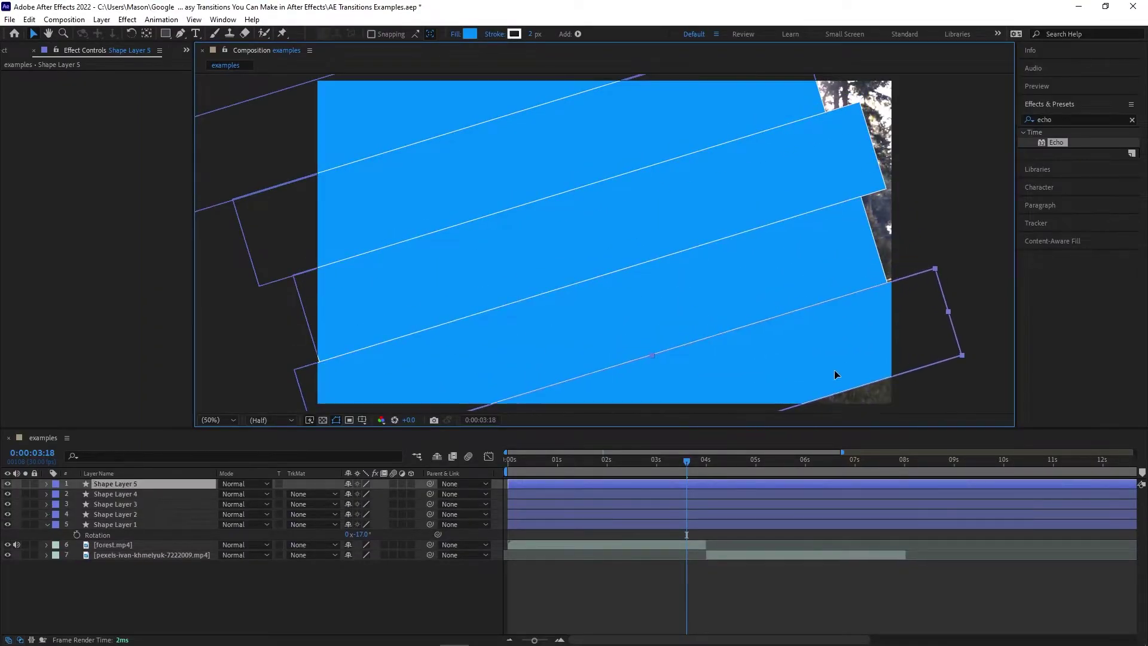
{"action": "left_click", "coordinate": [144, 504]}
{"action": "left_click", "coordinate": [147, 515]}
Set the viewer to 25% to check the bands' full extent, then return to the start.
{"action": "left_click", "coordinate": [218, 420]}
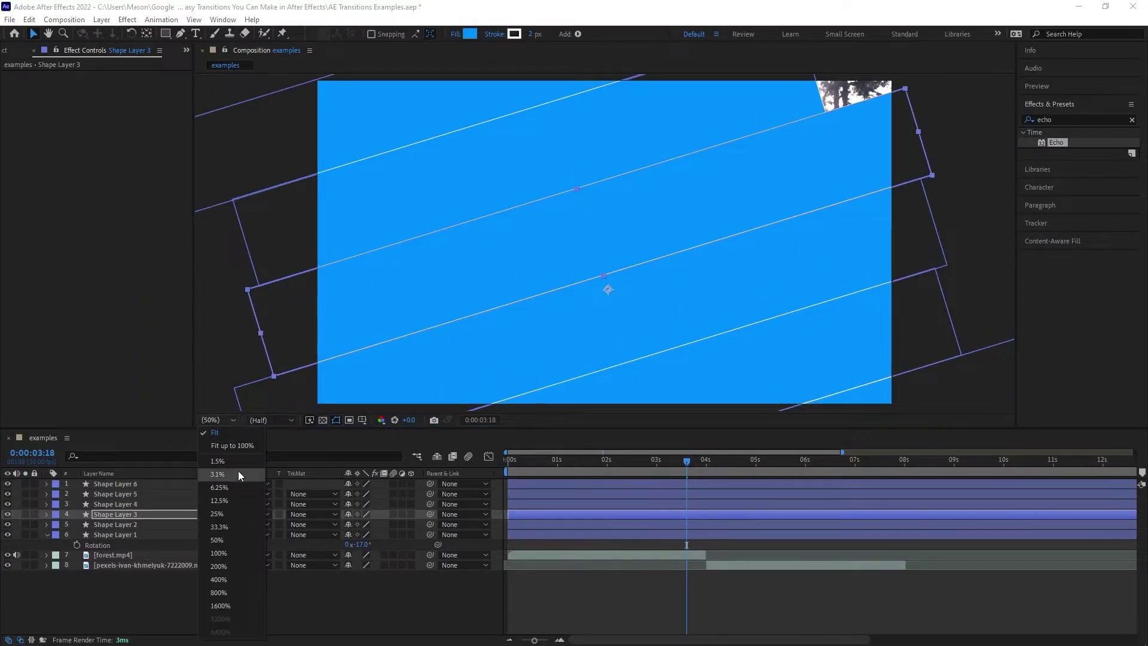
{"action": "left_click", "coordinate": [234, 519]}
{"action": "left_click", "coordinate": [741, 155]}
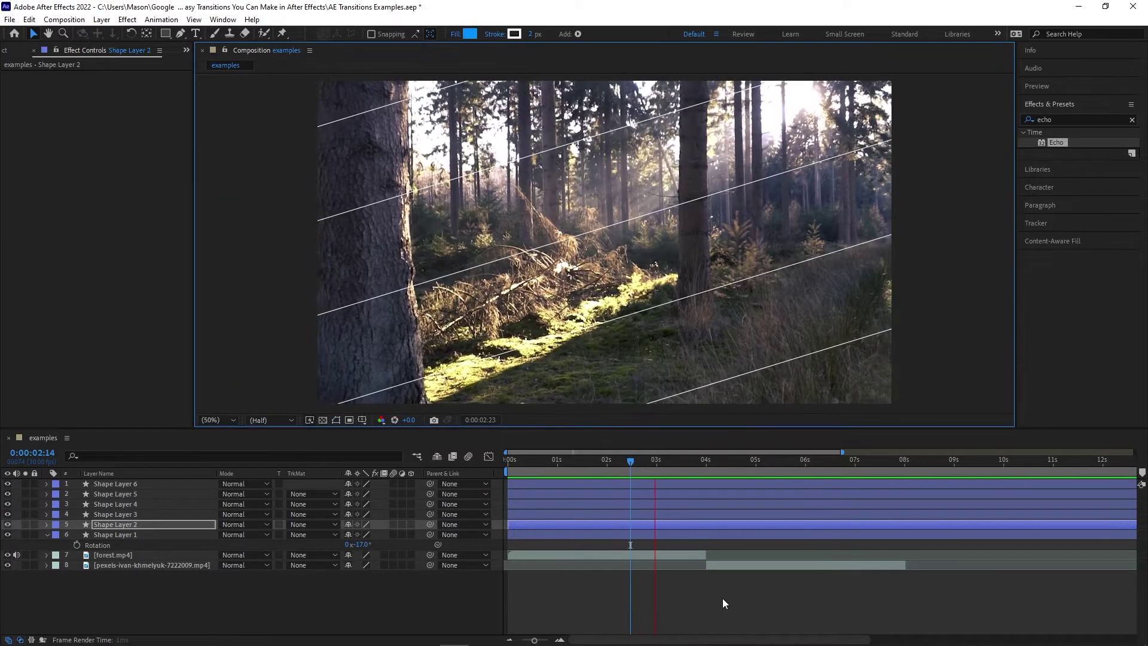
{"action": "key", "text": "space"}
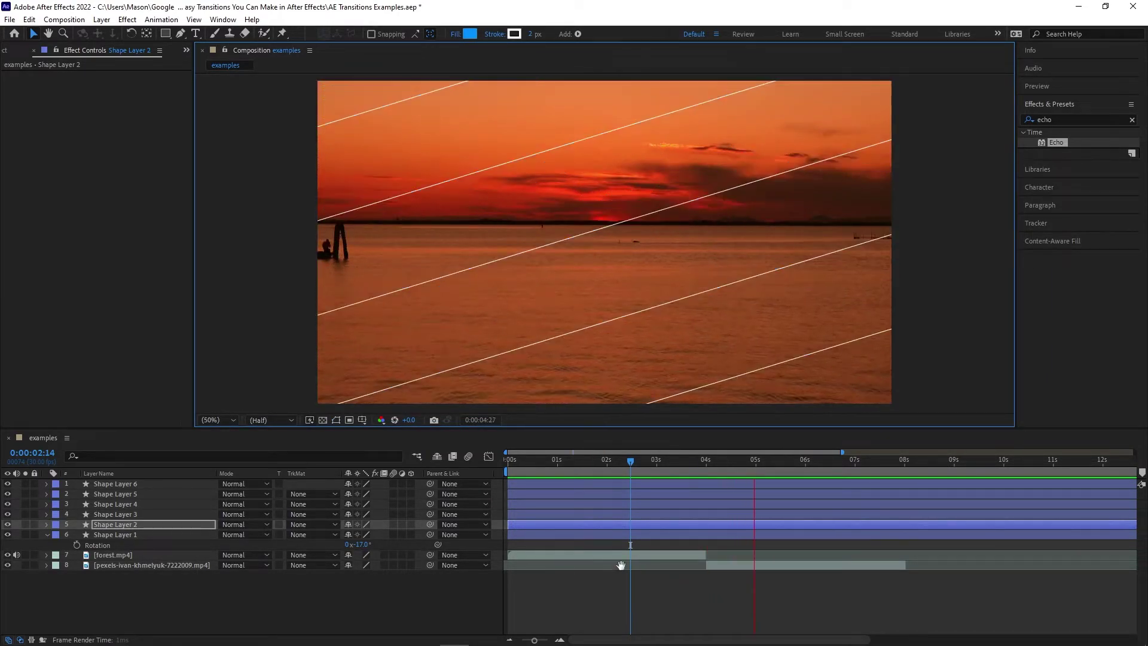
{"action": "key", "text": "Home"}
{"action": "left_click", "coordinate": [527, 505]}
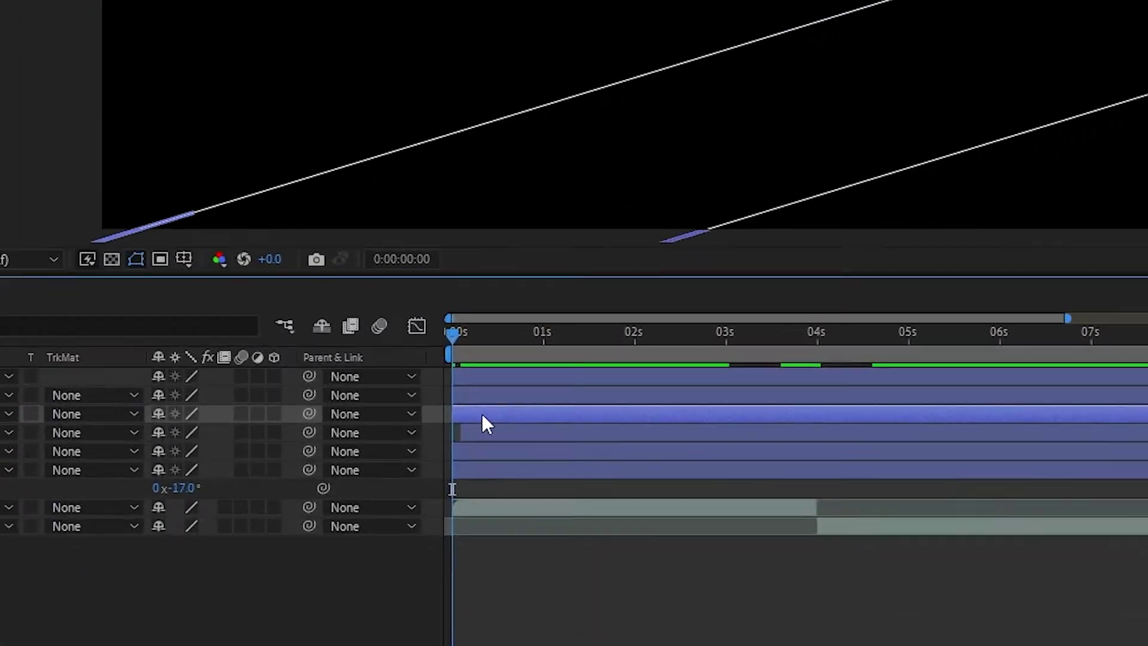
Delay two diagonal bands' start times in the timeline and preview the transition.
{"action": "left_click_drag", "start_coordinate": [482, 416], "coordinate": [505, 398]}
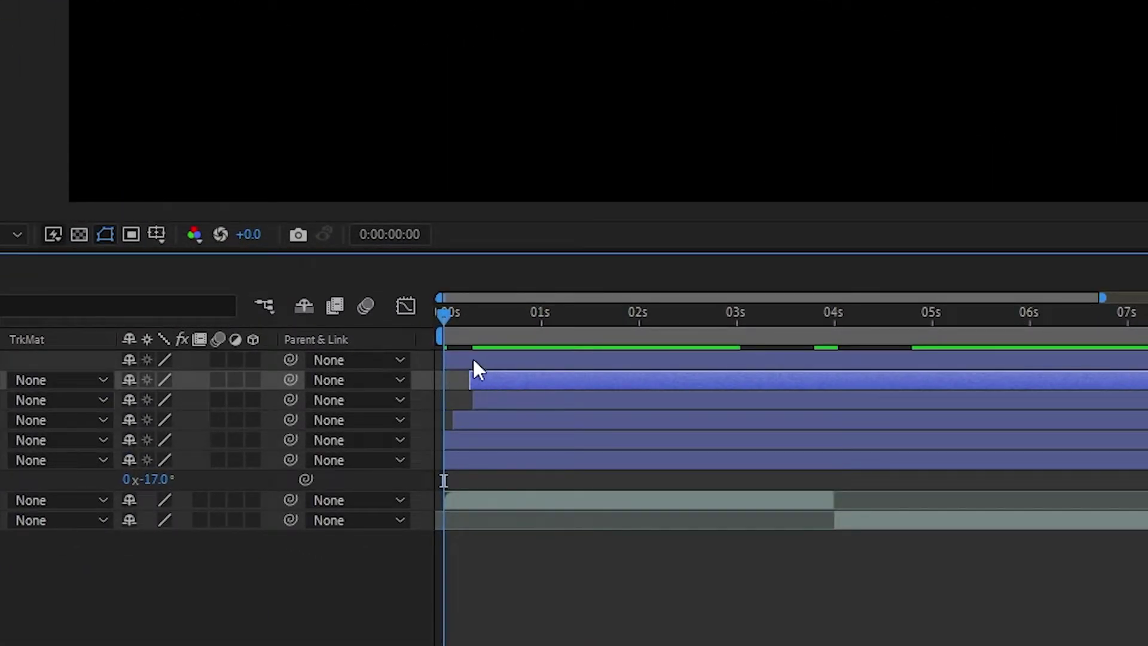
{"action": "left_click_drag", "start_coordinate": [474, 362], "coordinate": [481, 362]}
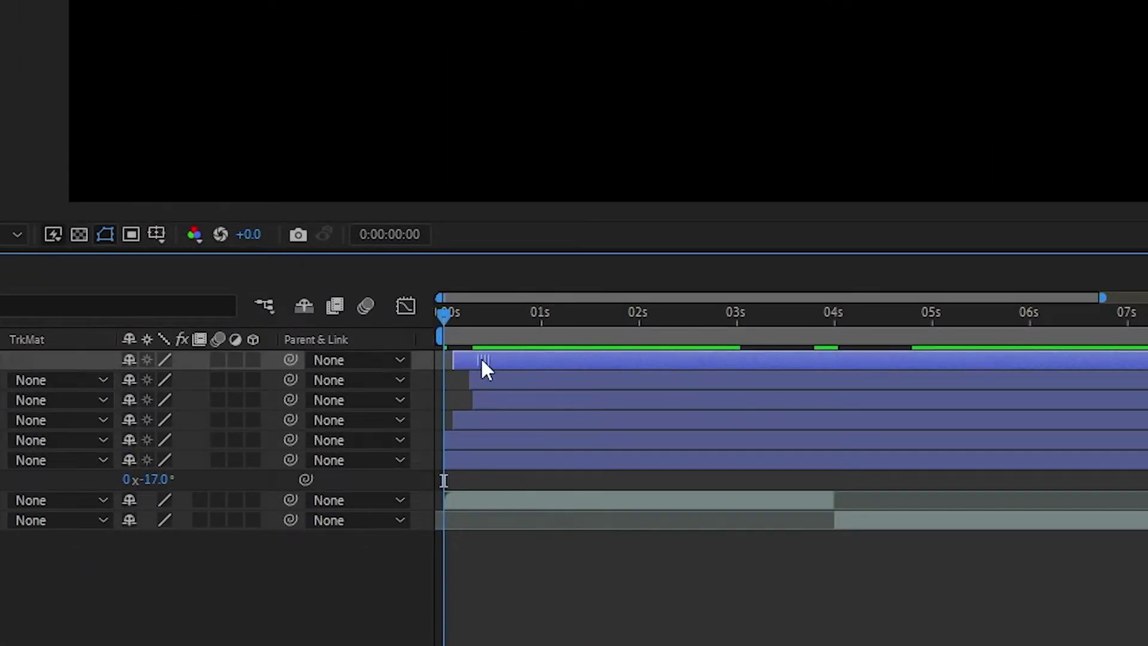
{"action": "key", "text": "space"}
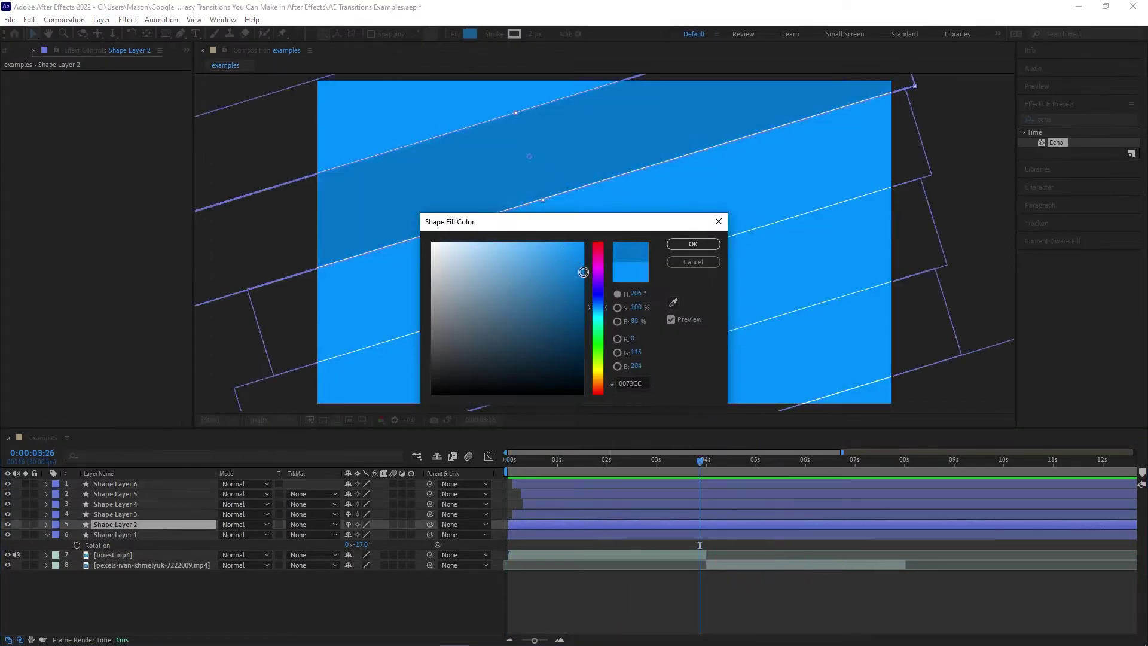
{"action": "key", "text": "Return"}
Give two stripes progressively darker blue fills through the Shape Fill Color dialog.
{"action": "left_click", "coordinate": [583, 202]}
{"action": "left_click", "coordinate": [470, 33]}
{"action": "left_click", "coordinate": [584, 303]}
{"action": "left_click", "coordinate": [692, 243]}
{"action": "left_click", "coordinate": [604, 353]}
{"action": "left_click", "coordinate": [470, 34]}
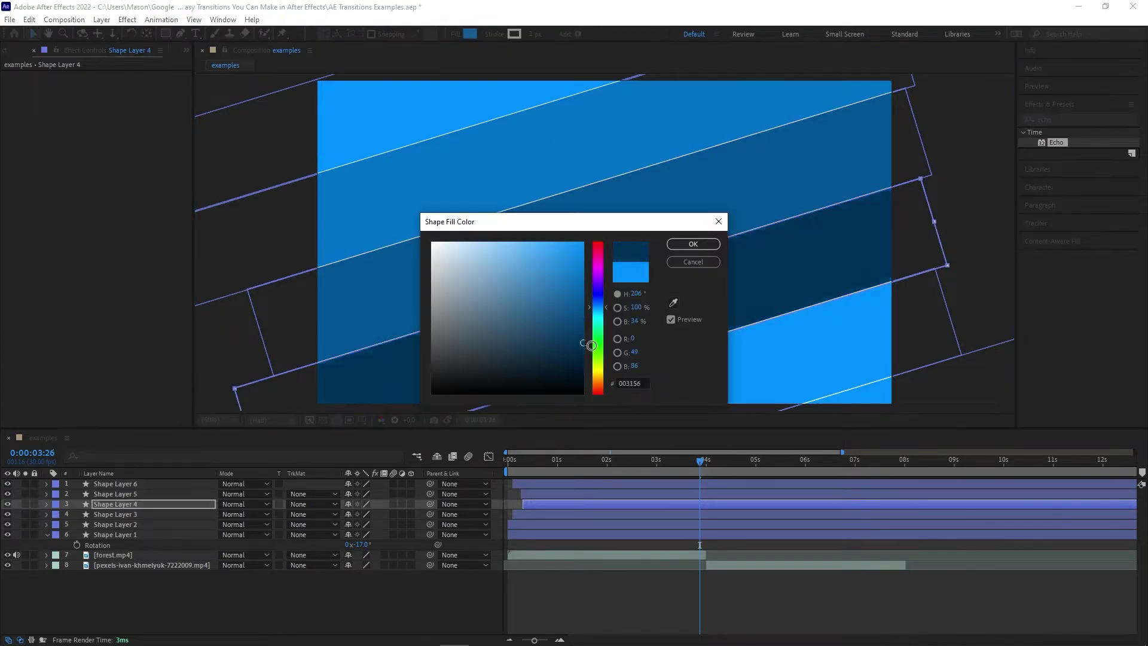
{"action": "left_click", "coordinate": [584, 340]}
{"action": "left_click", "coordinate": [691, 243]}
Darken Shape Layer 5's fill and set Shape Layer 6 to near-black blue 000F1A, then preview.
{"action": "left_click", "coordinate": [470, 33]}
{"action": "left_click", "coordinate": [586, 377]}
{"action": "left_click", "coordinate": [693, 244]}
{"action": "left_click", "coordinate": [867, 395]}
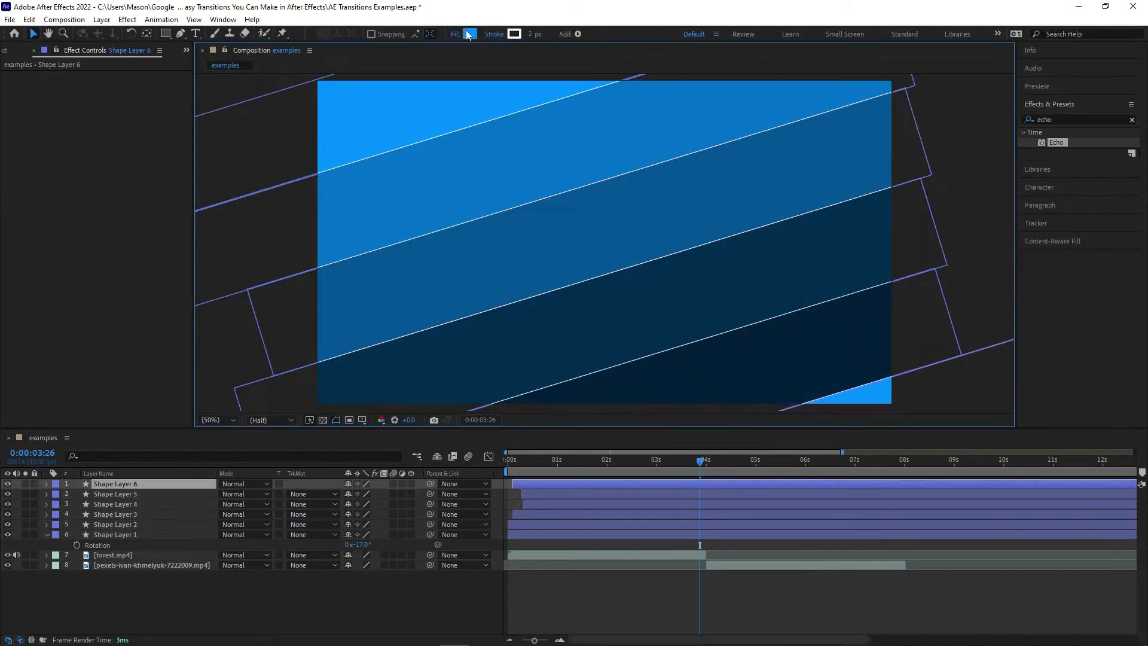
{"action": "left_click", "coordinate": [470, 33]}
{"action": "left_click", "coordinate": [587, 378]}
{"action": "key", "text": "Return"}
{"action": "key", "text": "space"}
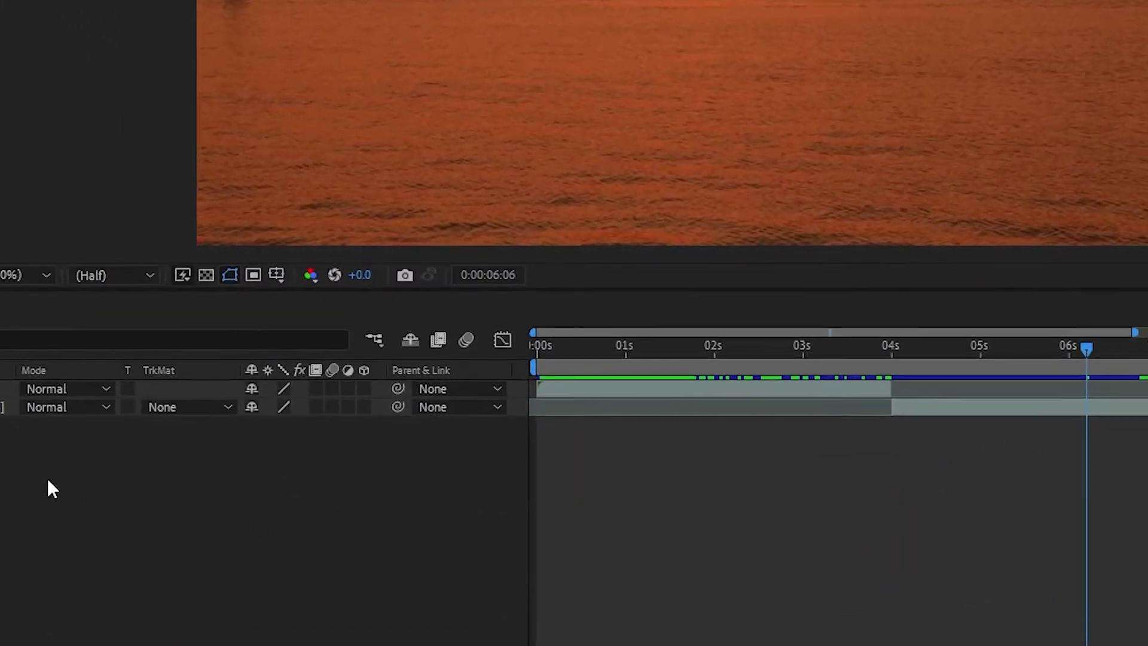
Create a new 1920×1080 blue solid layer with New > Solid.
{"action": "right_click", "coordinate": [212, 526]}
{"action": "mouse_move", "coordinate": [269, 375]}
{"action": "left_click", "coordinate": [412, 249]}
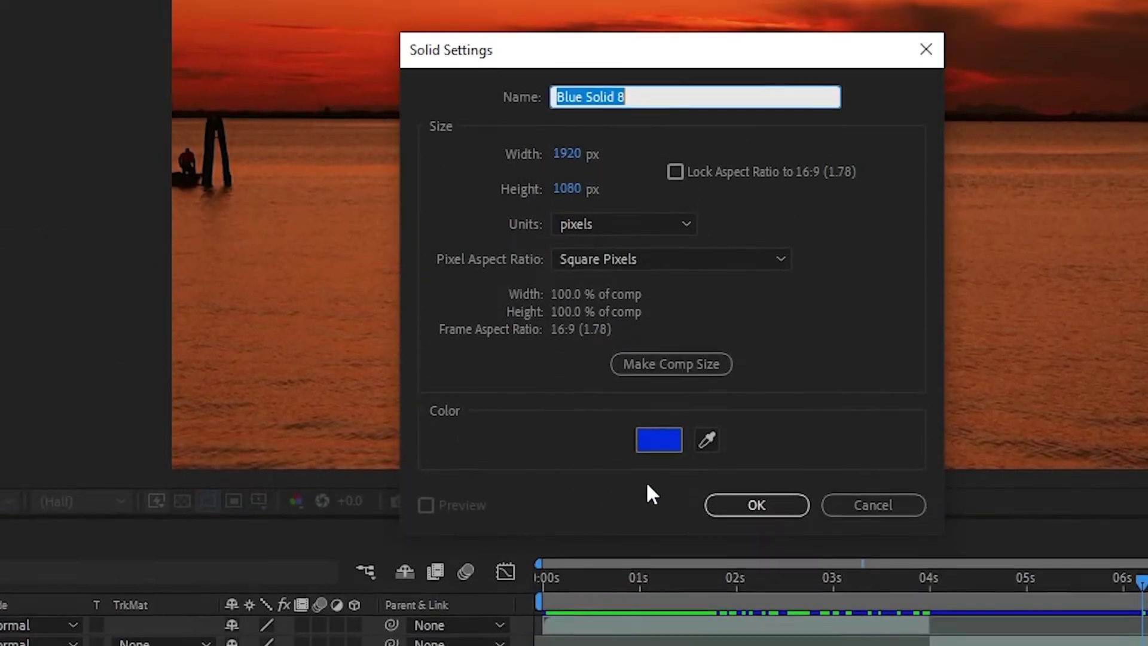
{"action": "left_click", "coordinate": [755, 252]}
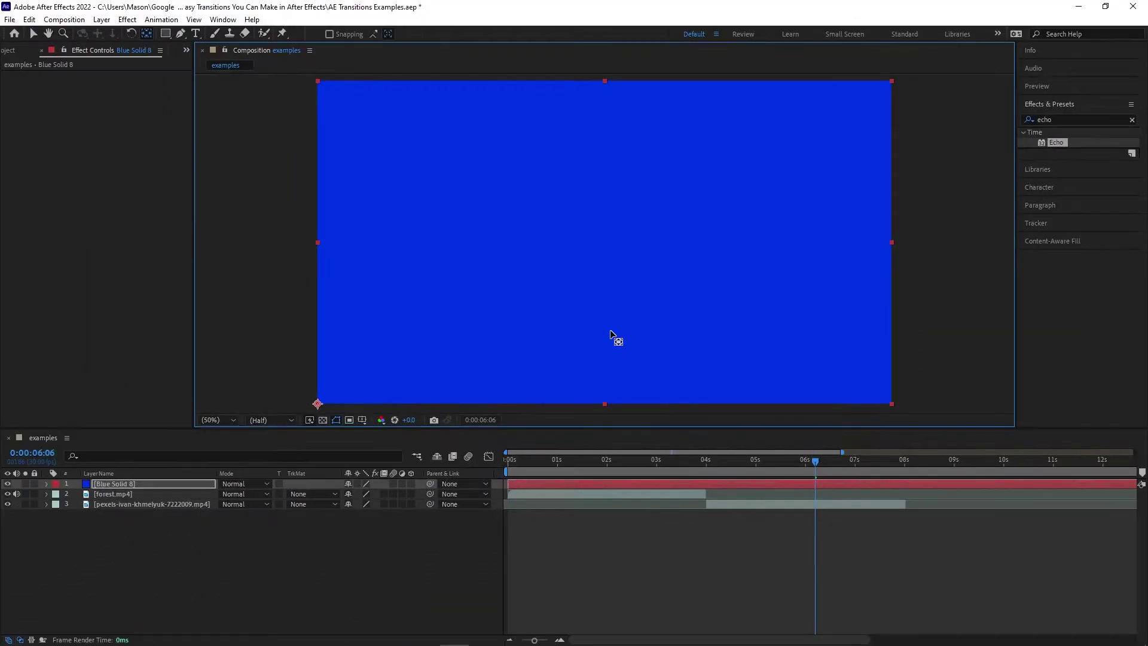
Set the solid's Scale to 200% and the viewer magnification to 25%.
{"action": "key", "text": "s"}
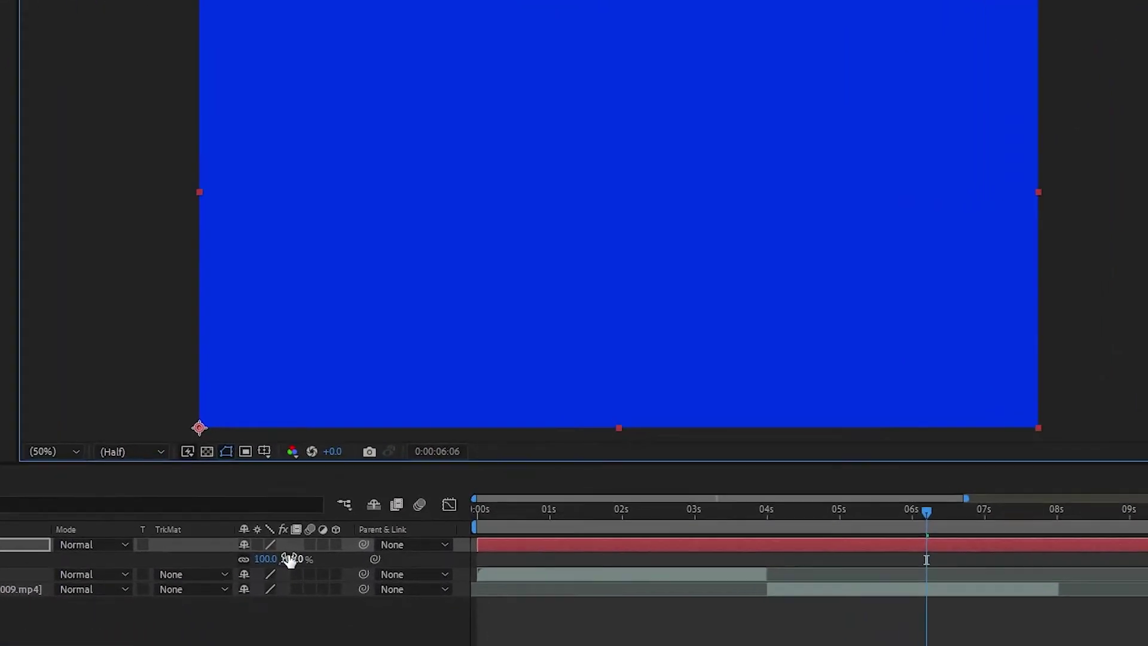
{"action": "left_click", "coordinate": [381, 493]}
{"action": "type", "text": "2"}
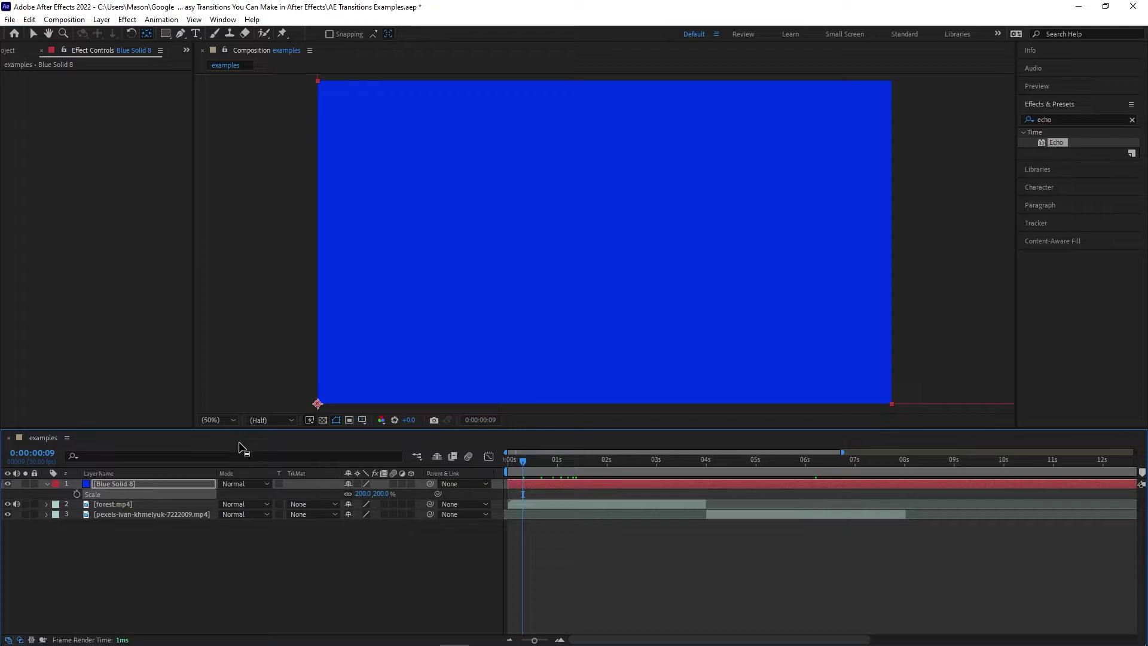
{"action": "left_click", "coordinate": [219, 423]}
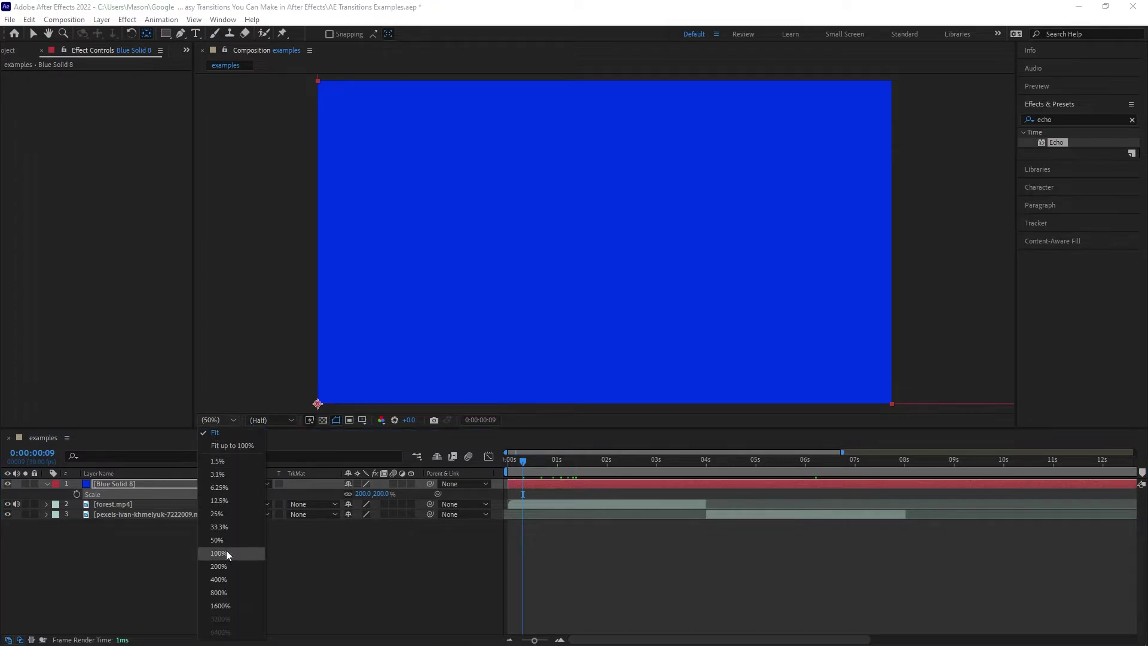
{"action": "left_click", "coordinate": [221, 514]}
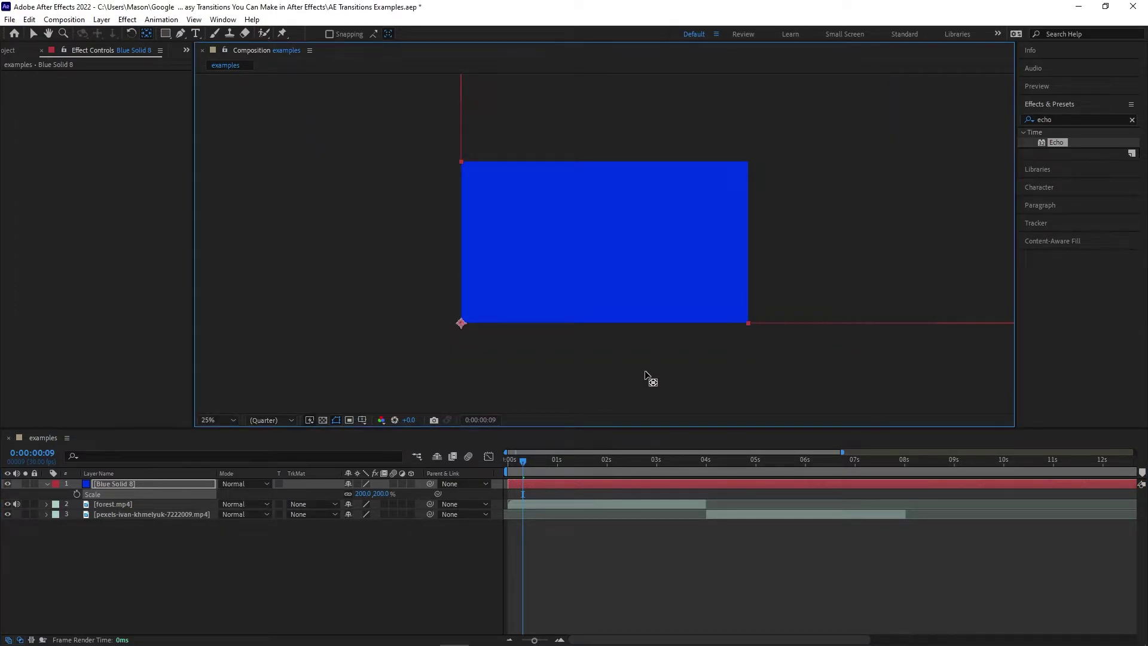
Tilt Blue Solid 8 to its starting rotation and scrub ahead to check it.
{"action": "key", "text": "v"}
{"action": "key", "text": "."}
{"action": "left_click", "coordinate": [145, 486]}
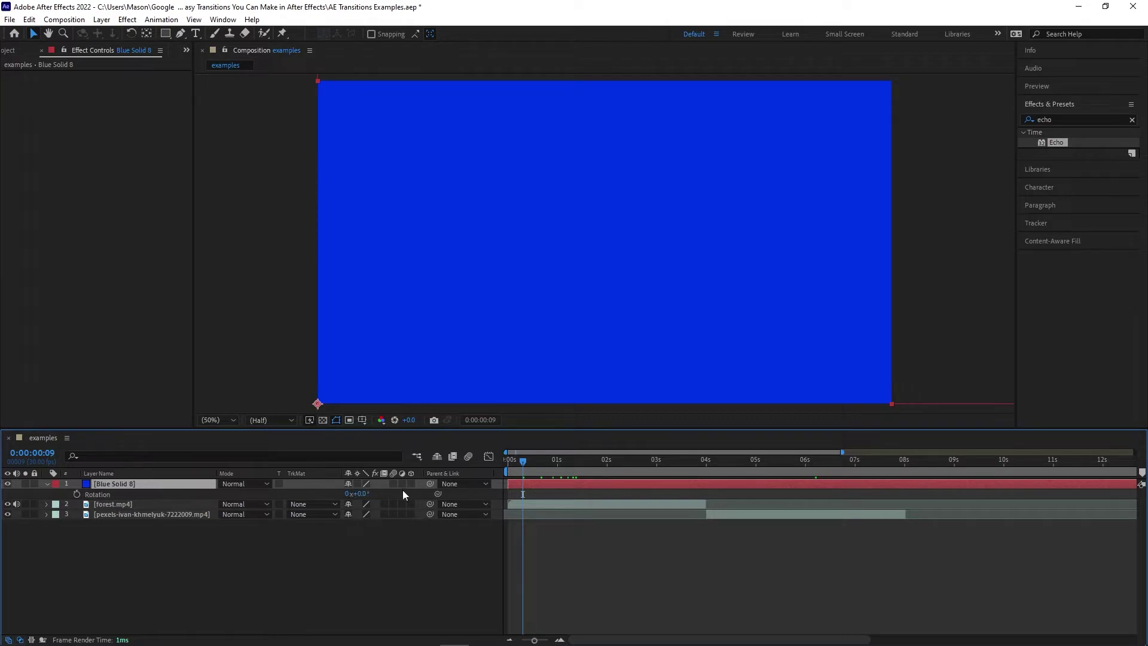
{"action": "left_click_drag", "start_coordinate": [365, 493], "coordinate": [309, 489]}
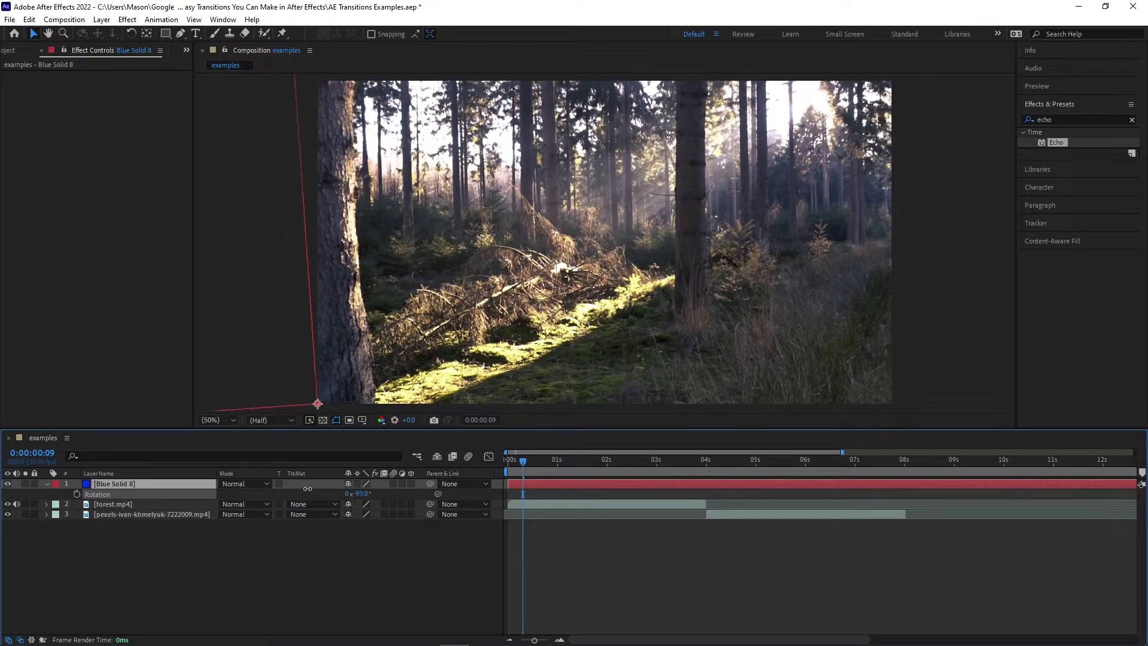
{"action": "left_click_drag", "start_coordinate": [509, 460], "coordinate": [680, 464]}
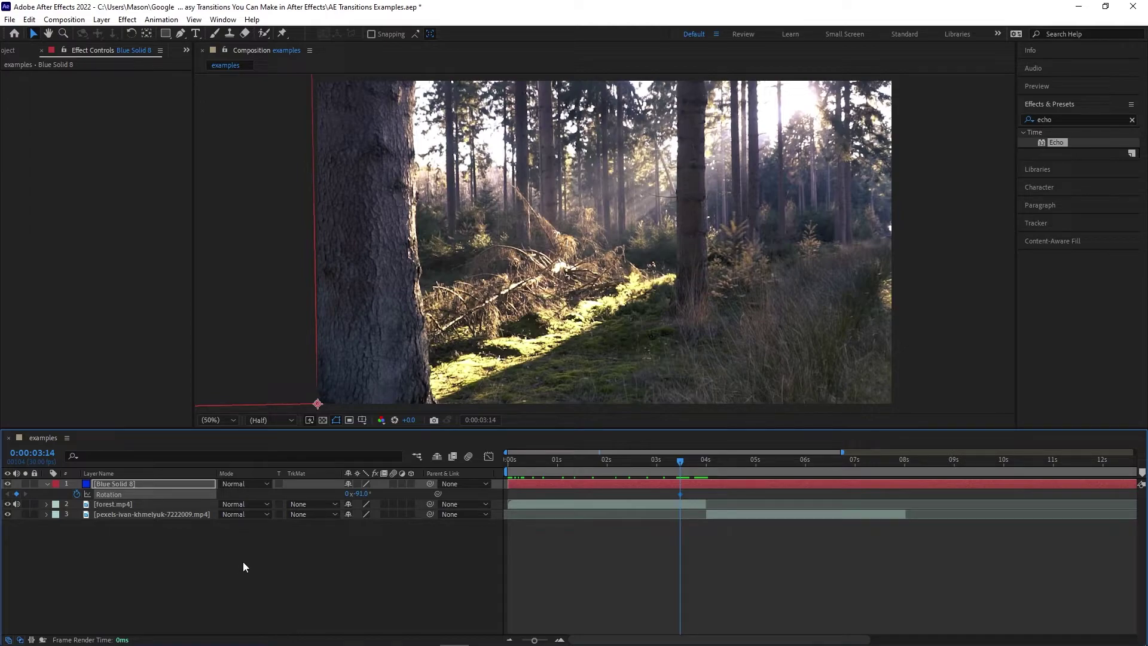
Rotate the solid to about +91° at the swing's end frame and shift its timing later.
{"action": "left_click_drag", "start_coordinate": [690, 460], "coordinate": [715, 464]}
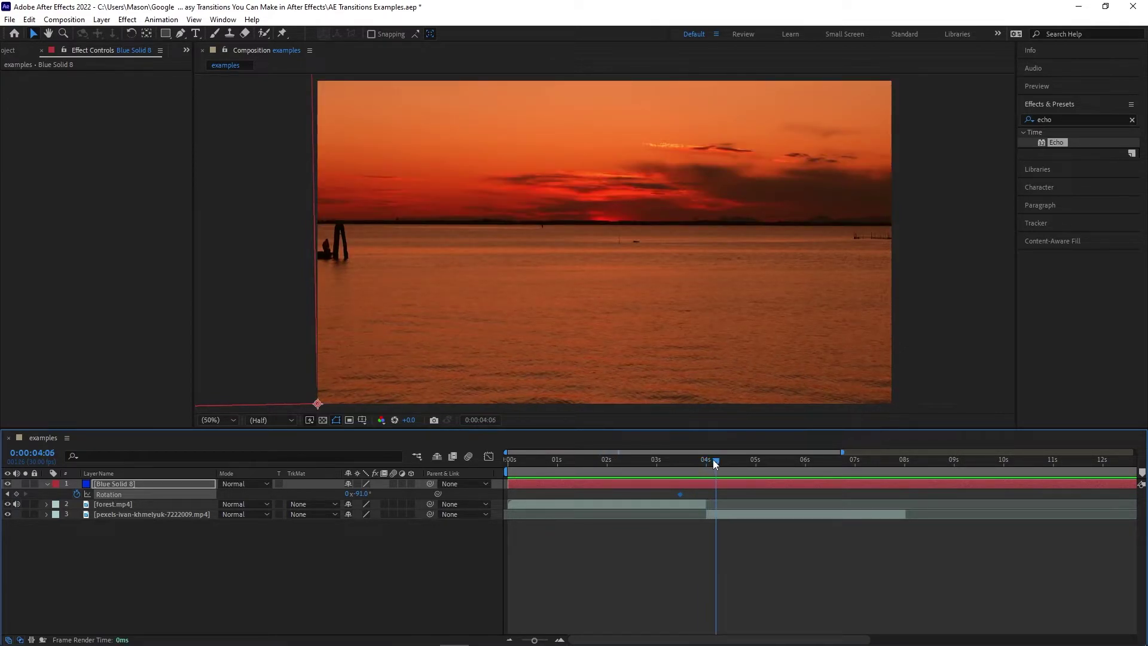
{"action": "left_click_drag", "start_coordinate": [362, 492], "coordinate": [468, 488]}
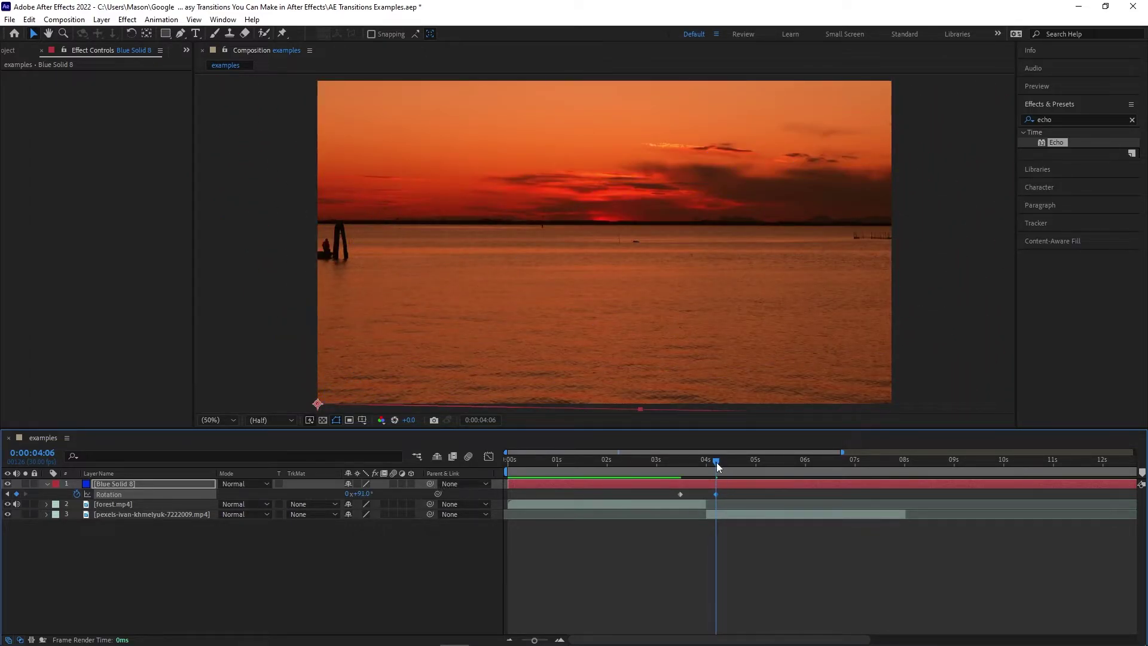
{"action": "left_click", "coordinate": [658, 461]}
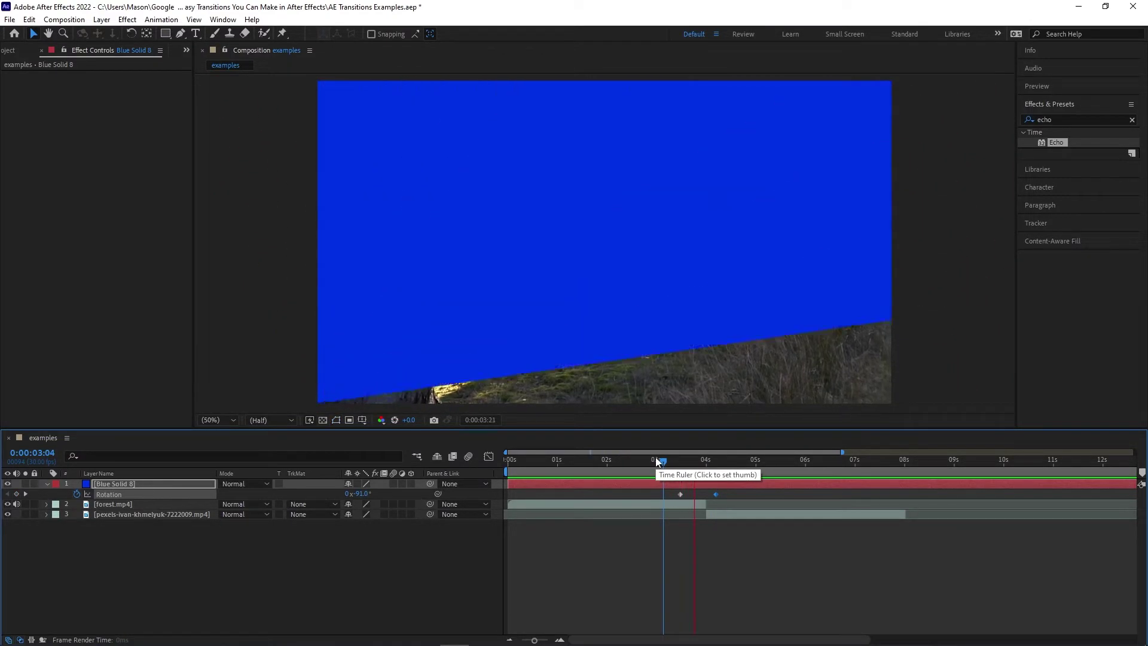
{"action": "left_click_drag", "start_coordinate": [710, 485], "coordinate": [719, 485]}
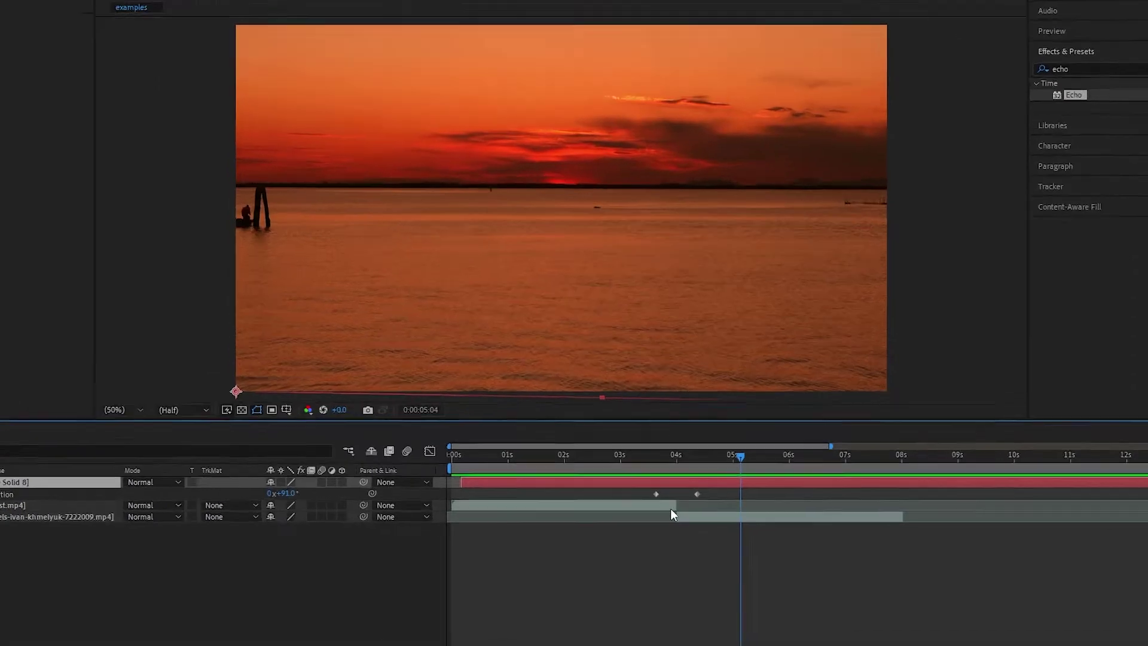
{"action": "left_click_drag", "start_coordinate": [674, 491], "coordinate": [706, 497]}
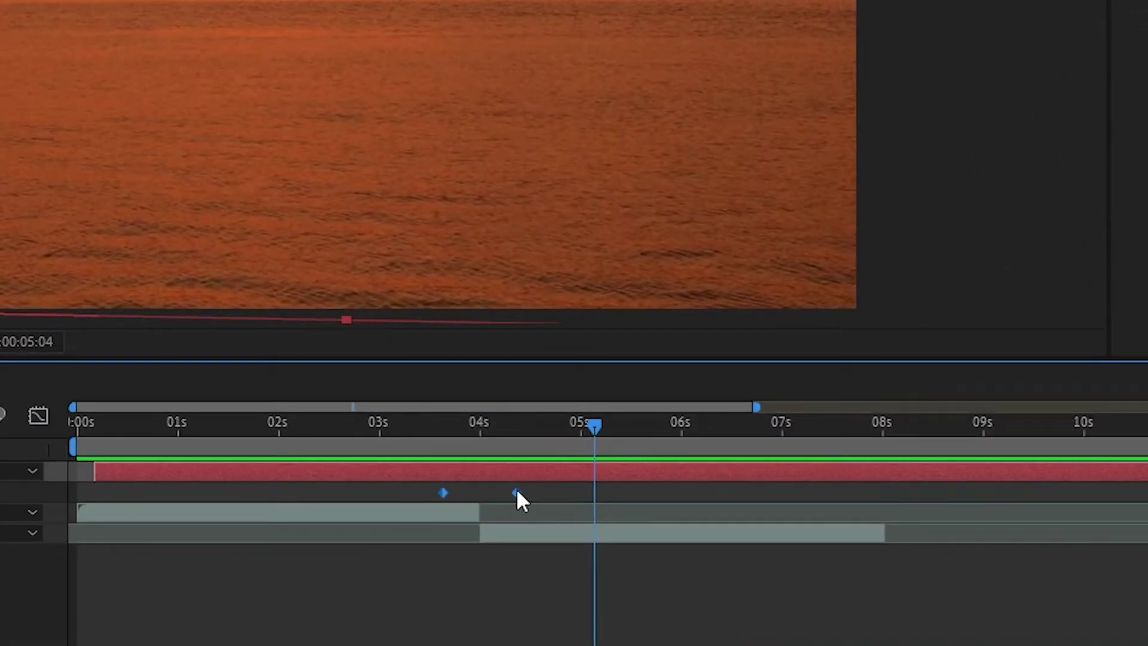
Apply Easy Ease to both rotation keyframes and steepen the curve leaving the -91° keyframe.
{"action": "right_click", "coordinate": [517, 492]}
{"action": "mouse_move", "coordinate": [598, 472]}
{"action": "left_click", "coordinate": [880, 551]}
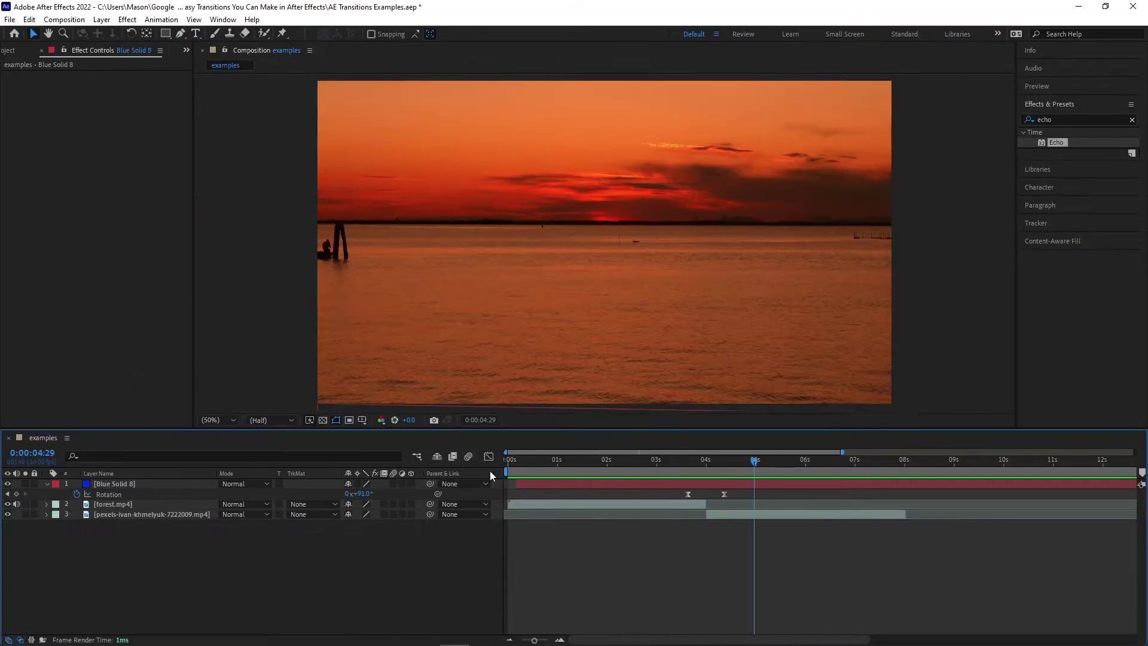
{"action": "left_click", "coordinate": [489, 456]}
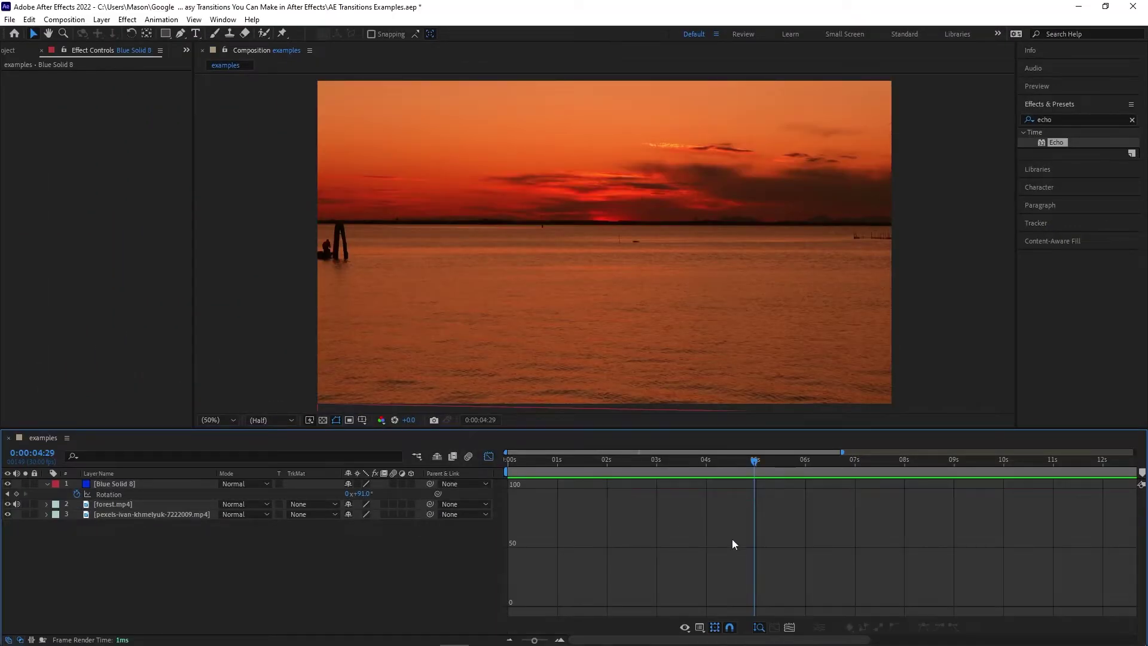
{"action": "left_click", "coordinate": [125, 491]}
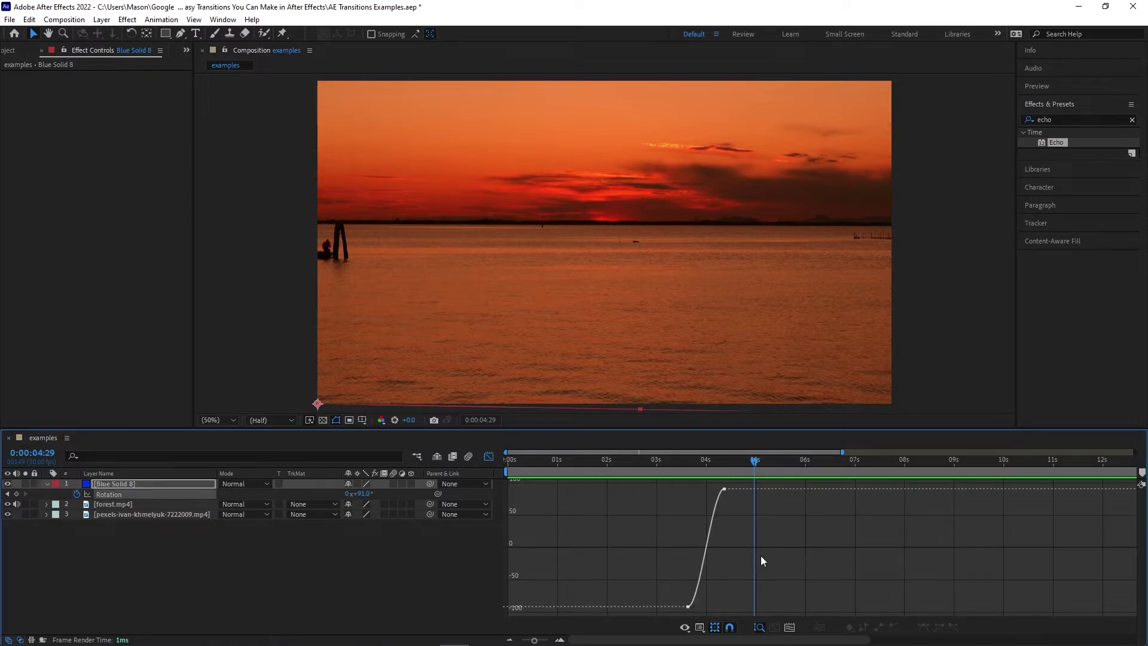
{"action": "left_click_drag", "start_coordinate": [738, 478], "coordinate": [682, 613]}
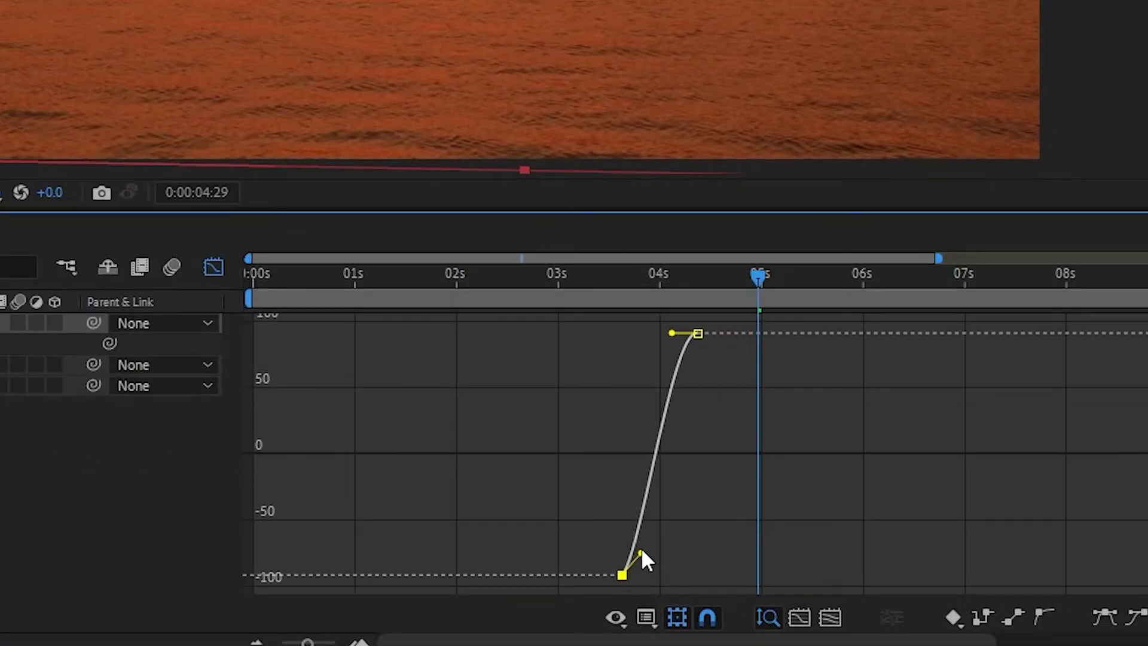
{"action": "left_click_drag", "start_coordinate": [641, 551], "coordinate": [628, 537]}
{"action": "key", "text": "space"}
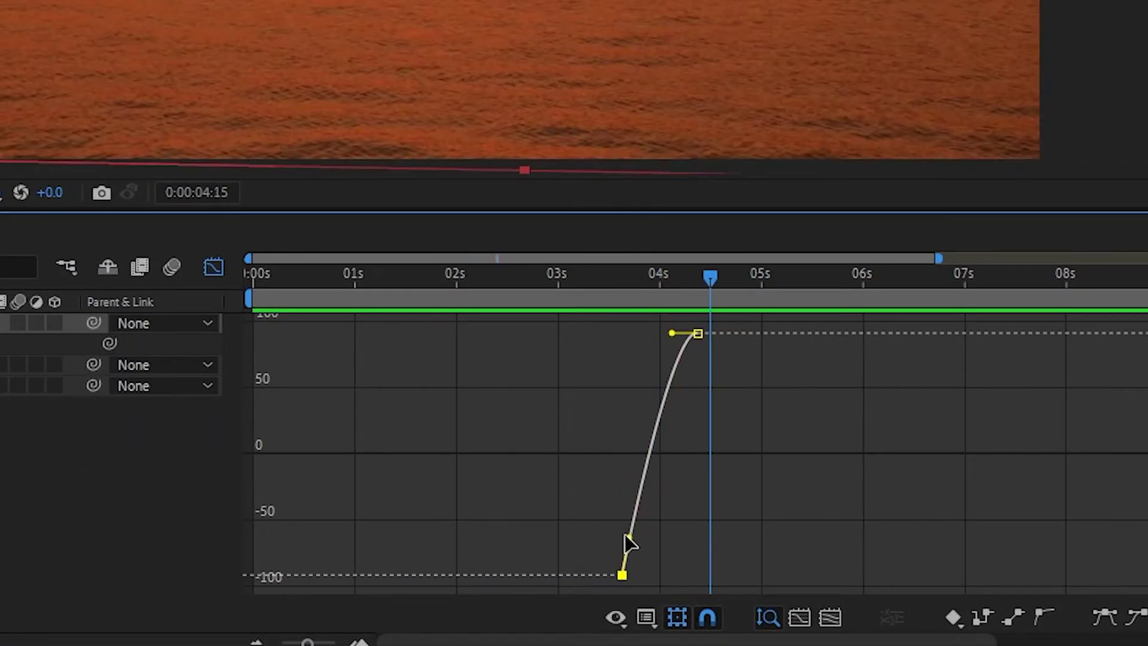
Lengthen and fine-tune the ease settling into the +91° keyframe at 04:16.
{"action": "left_click_drag", "start_coordinate": [672, 333], "coordinate": [611, 356]}
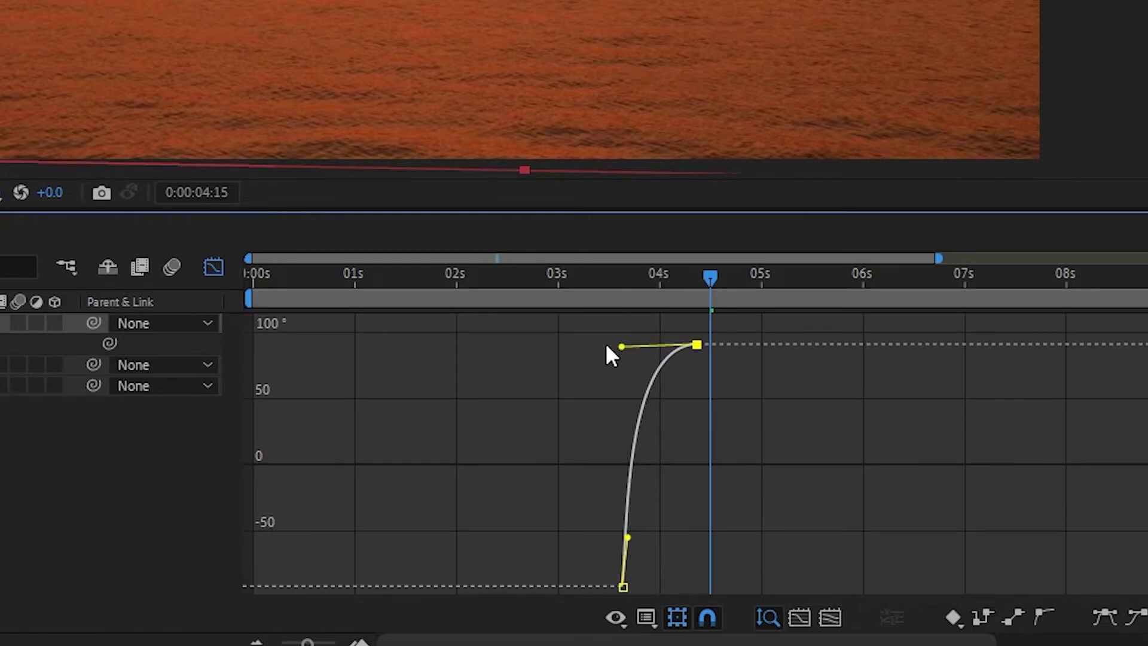
{"action": "left_click", "coordinate": [526, 278]}
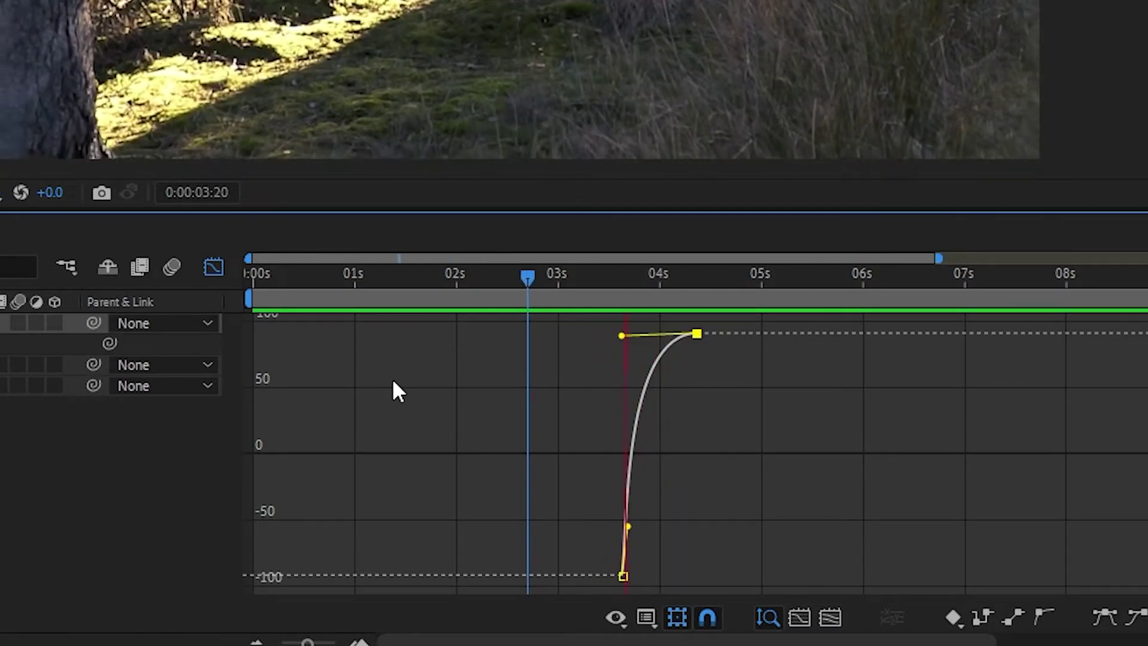
{"action": "left_click_drag", "start_coordinate": [623, 337], "coordinate": [650, 357]}
{"action": "mouse_move", "coordinate": [649, 282]}
{"action": "left_mouse_down"}
{"action": "mouse_move", "coordinate": [590, 283]}
{"action": "mouse_move", "coordinate": [654, 281]}
{"action": "left_mouse_up"}
{"action": "left_click_drag", "start_coordinate": [651, 357], "coordinate": [672, 367]}
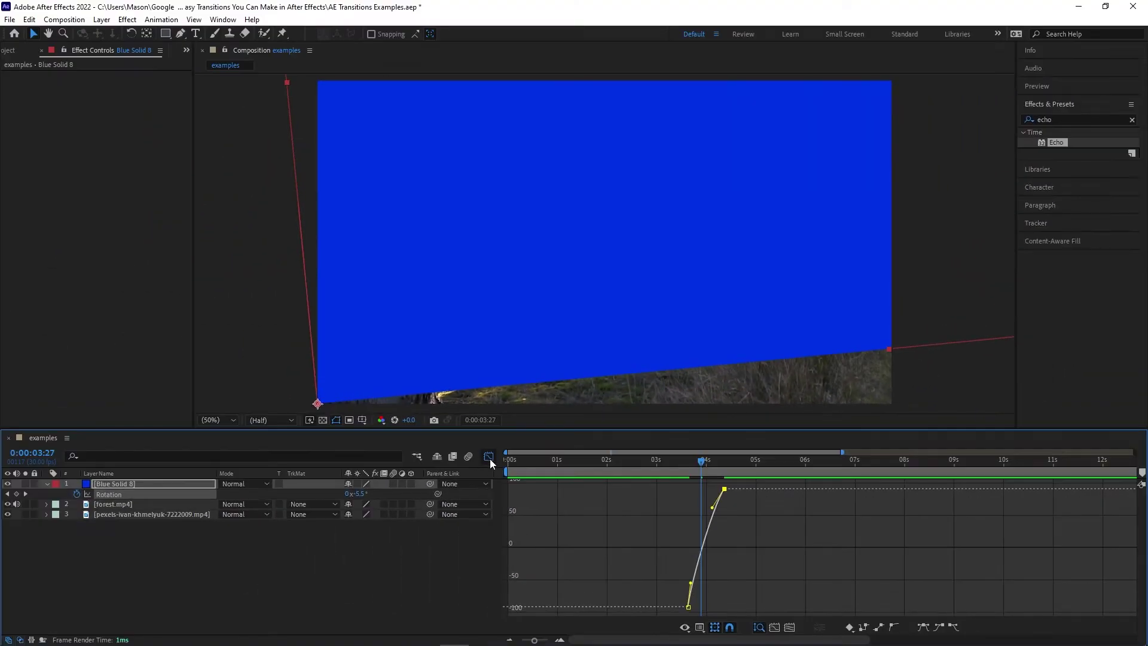
Back in the layer bar view, move the first Rotation keyframe earlier.
{"action": "left_click", "coordinate": [489, 457]}
{"action": "left_click_drag", "start_coordinate": [689, 493], "coordinate": [735, 500]}
{"action": "left_click_drag", "start_coordinate": [702, 460], "coordinate": [687, 494]}
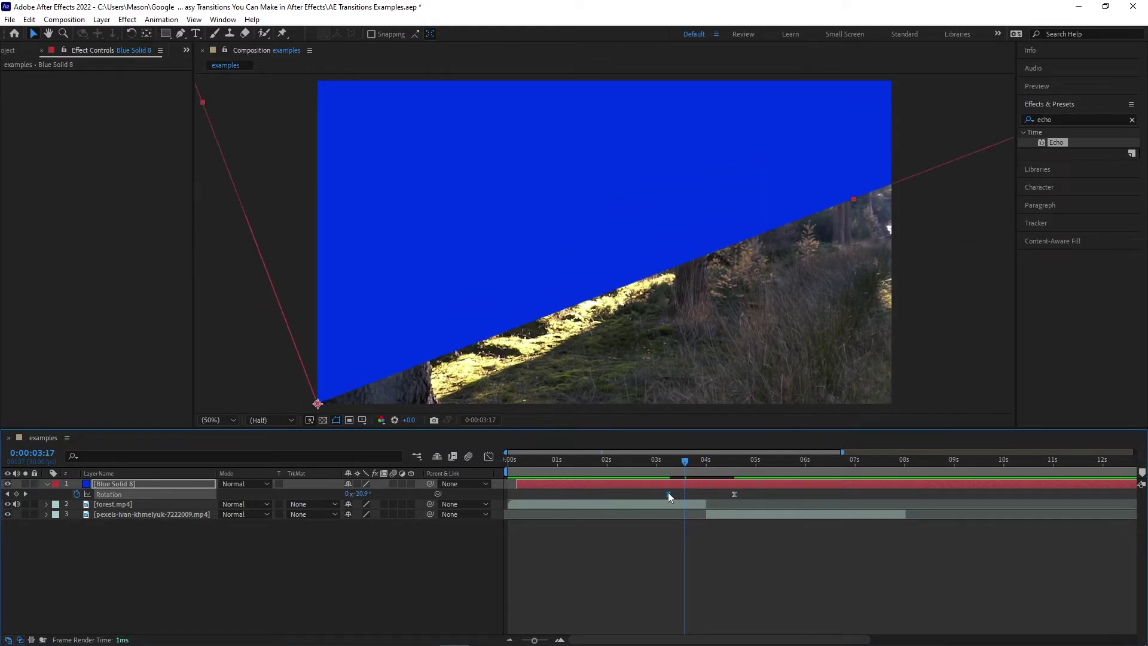
Duplicate the Blue Solid 8 layer at the 3-second mark.
{"action": "left_click", "coordinate": [657, 461]}
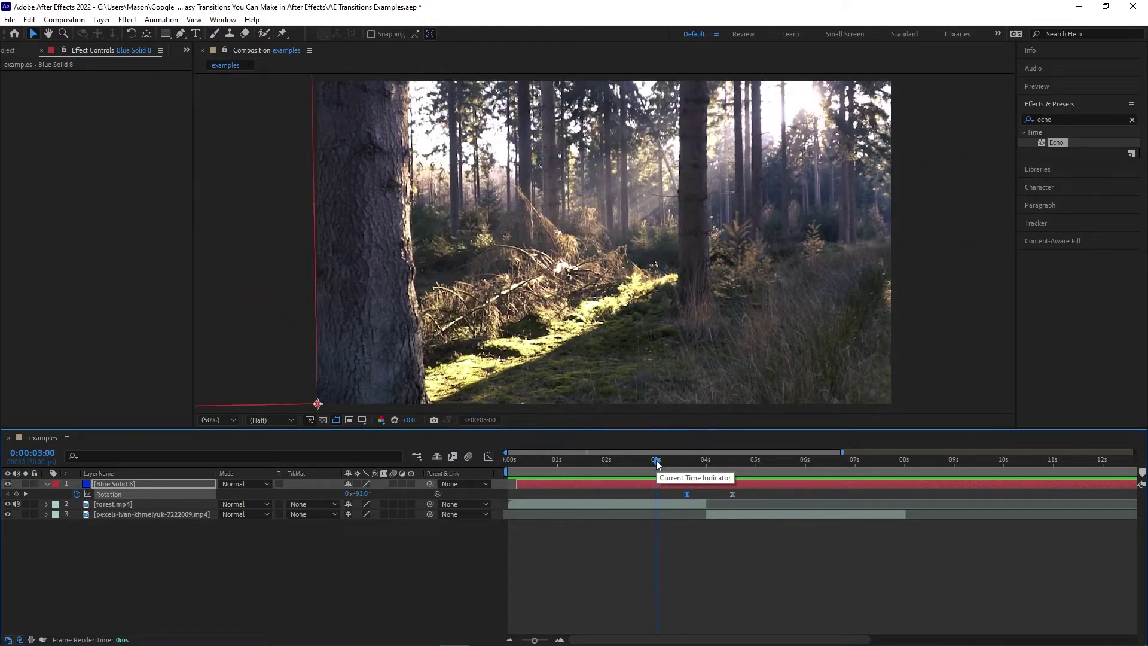
{"action": "left_click", "coordinate": [132, 488]}
{"action": "key", "text": "ctrl+d"}
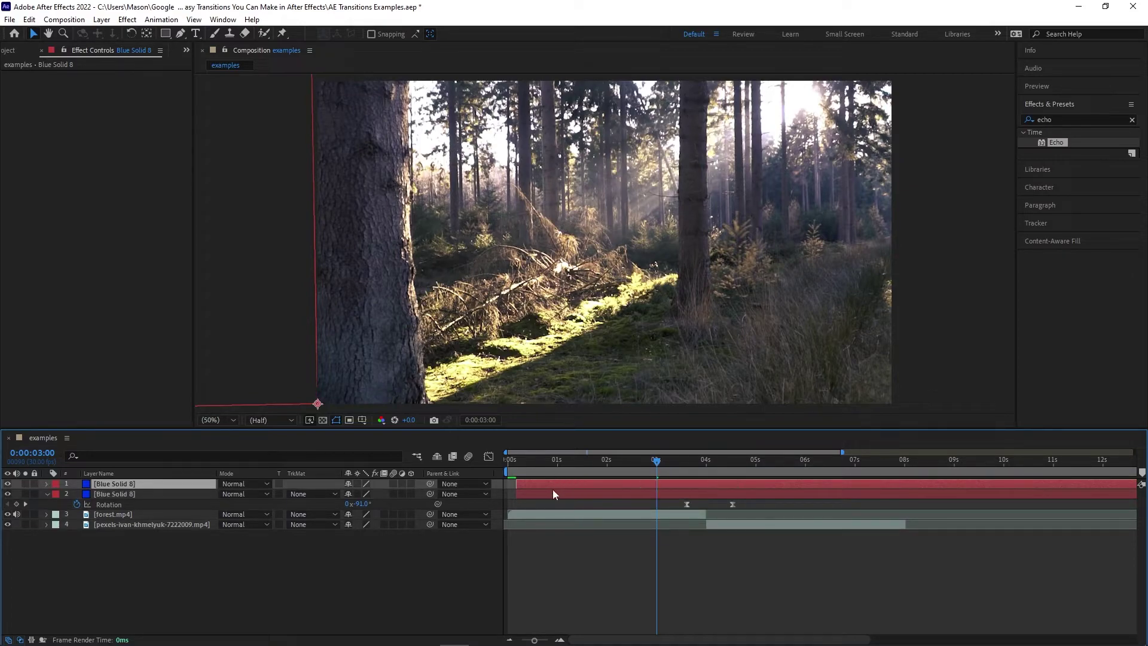
Offset the two blue solids a few frames apart and preview from 2:24.
{"action": "left_click", "coordinate": [519, 460]}
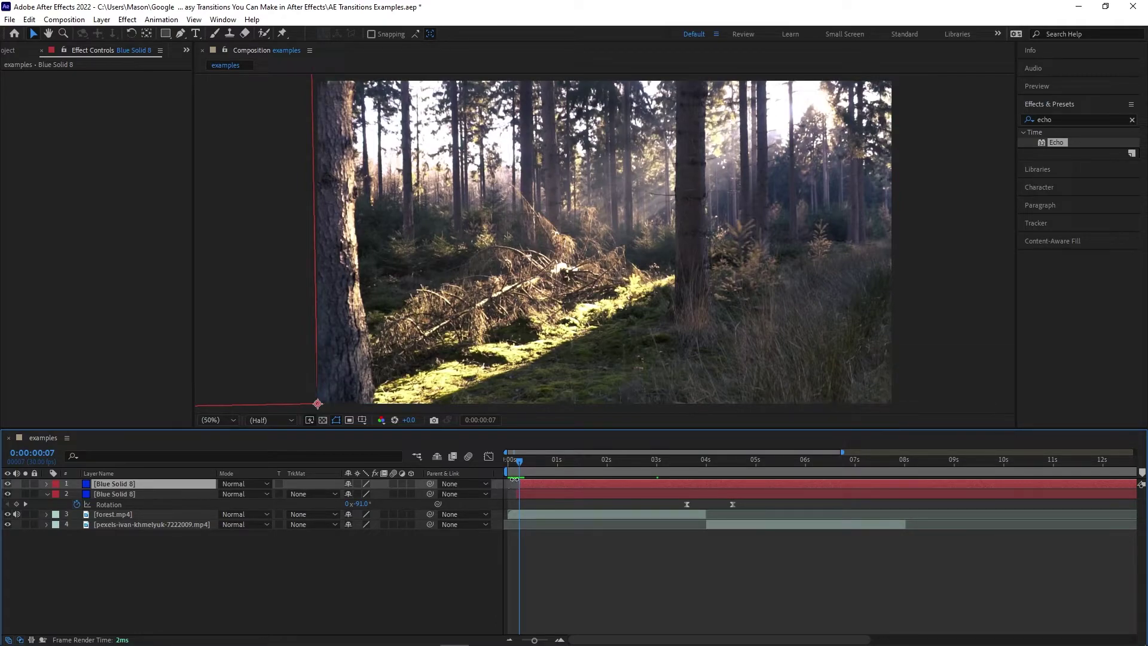
{"action": "left_click_drag", "start_coordinate": [842, 452], "coordinate": [530, 462]}
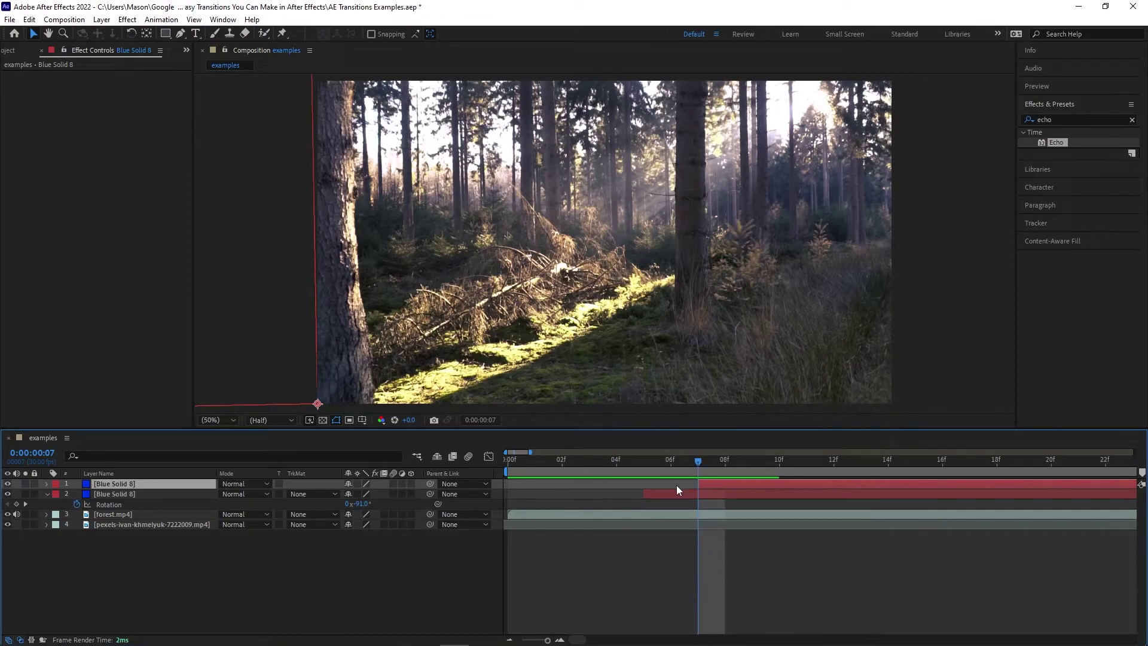
{"action": "left_click_drag", "start_coordinate": [670, 493], "coordinate": [640, 490]}
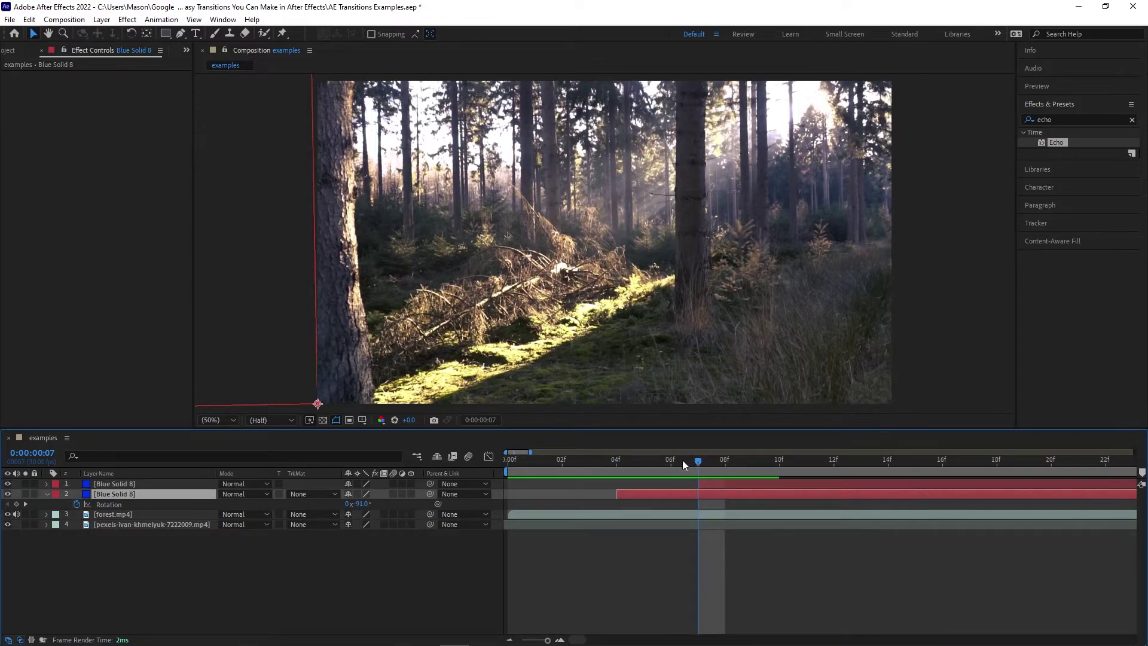
{"action": "left_click_drag", "start_coordinate": [547, 640], "coordinate": [552, 632]}
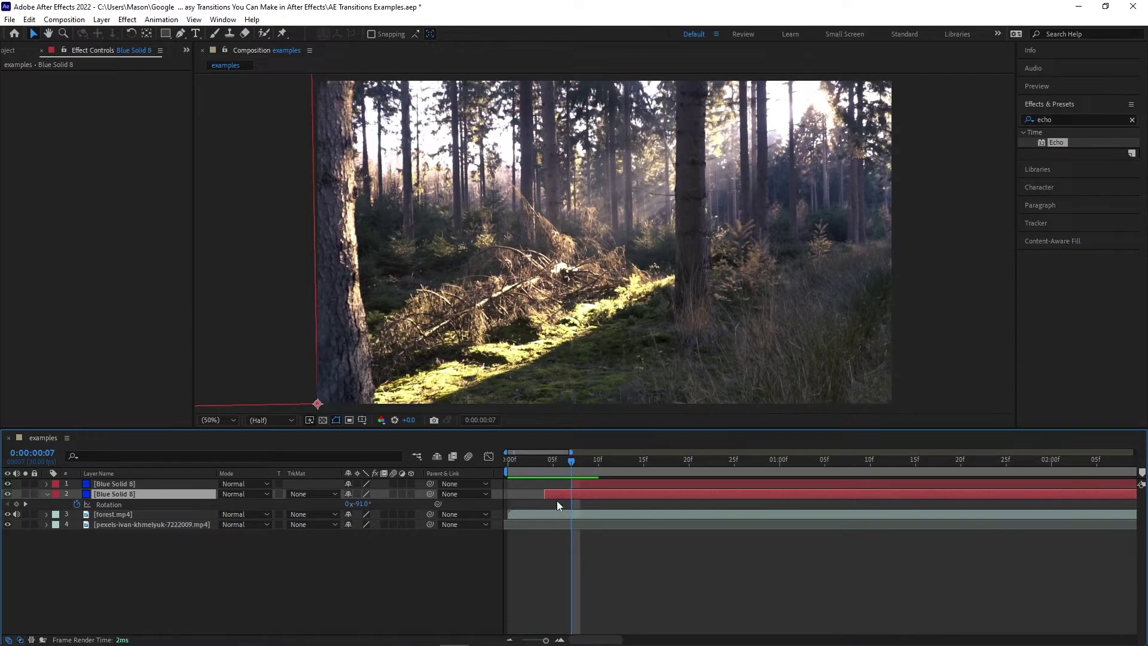
{"action": "left_click_drag", "start_coordinate": [560, 494], "coordinate": [604, 482]}
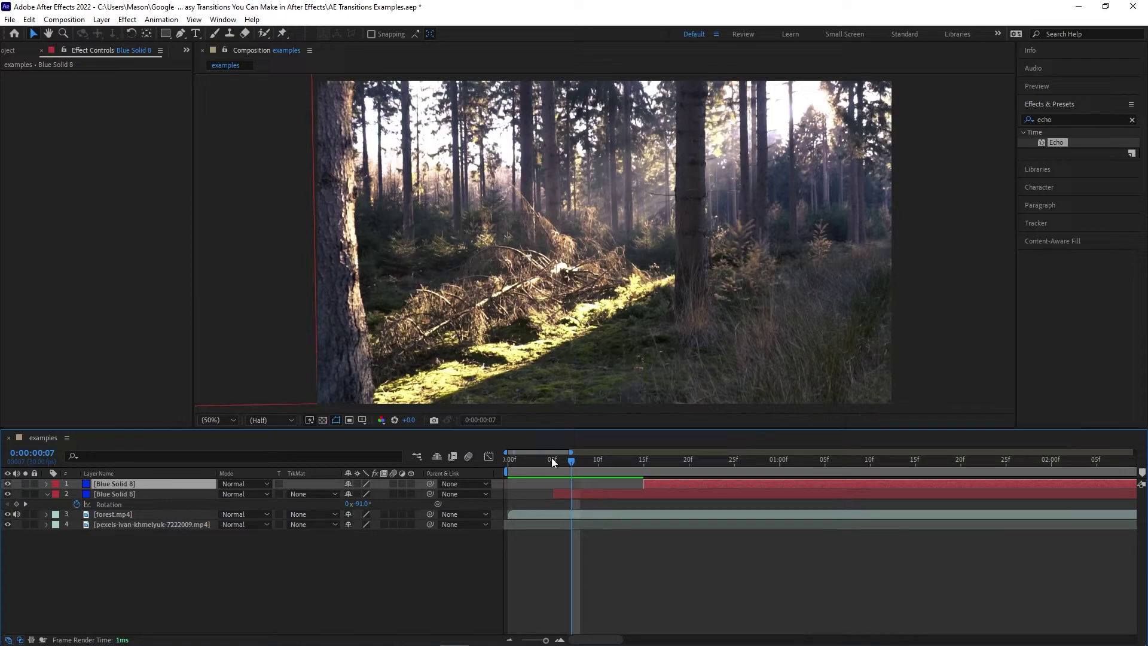
{"action": "left_click_drag", "start_coordinate": [546, 640], "coordinate": [540, 639]}
{"action": "left_click", "coordinate": [737, 460]}
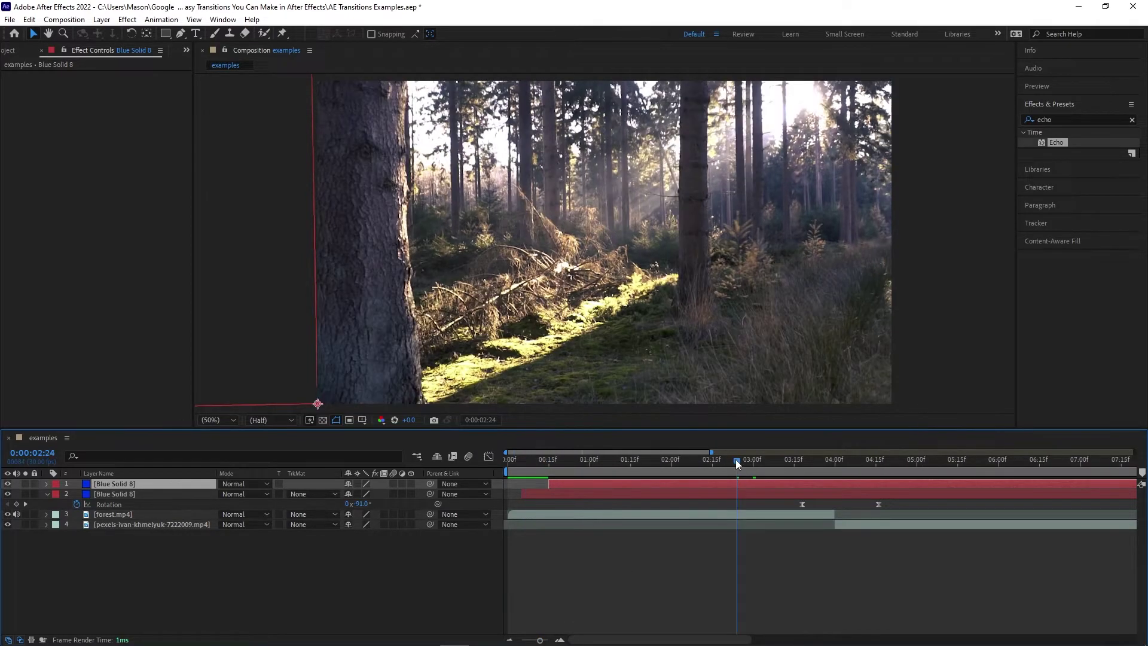
{"action": "key", "text": "space"}
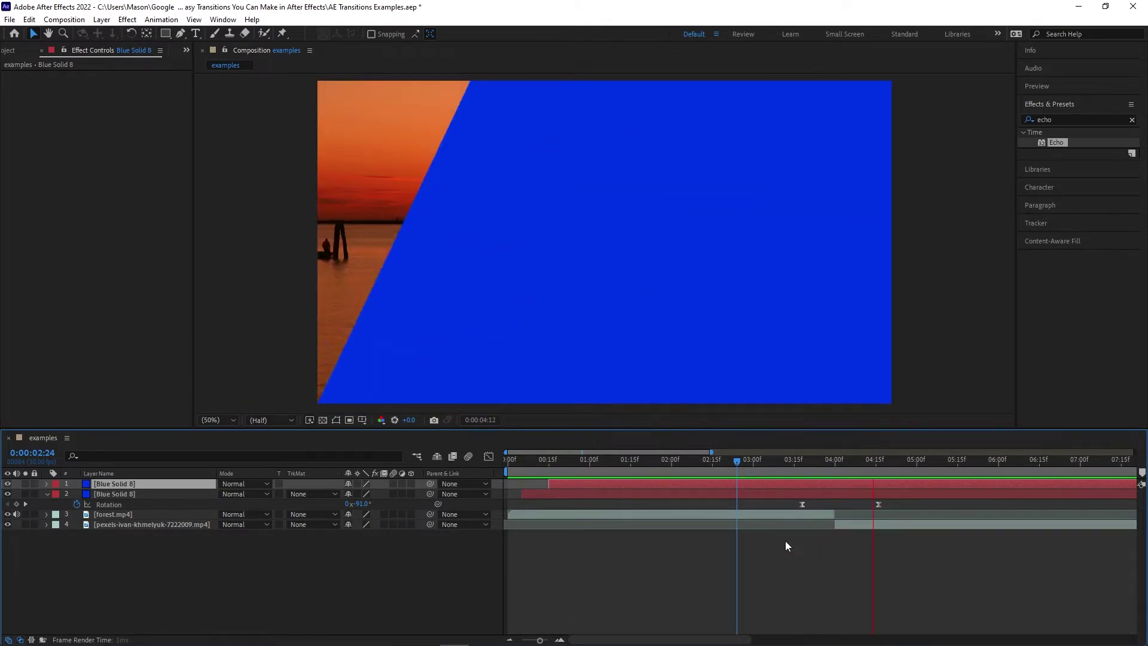
Recolour the solid to magenta in its Solid Settings.
{"action": "left_click", "coordinate": [751, 461]}
{"action": "left_click_drag", "start_coordinate": [715, 459], "coordinate": [561, 464]}
{"action": "key", "text": "ctrl+shift+y"}
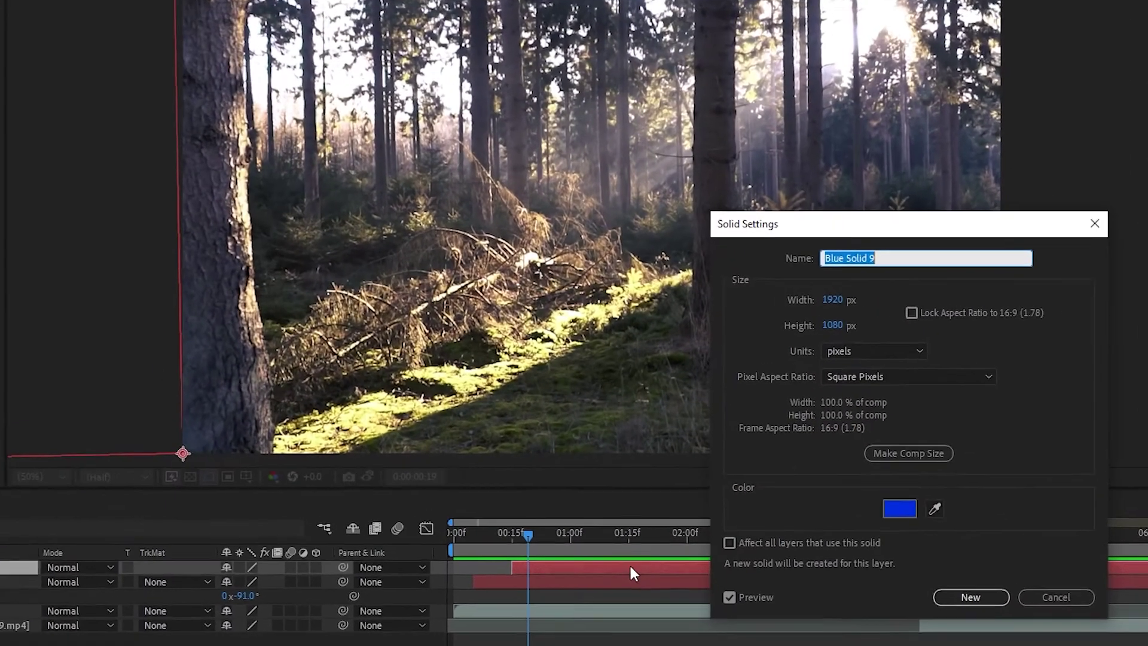
{"action": "left_click", "coordinate": [821, 442]}
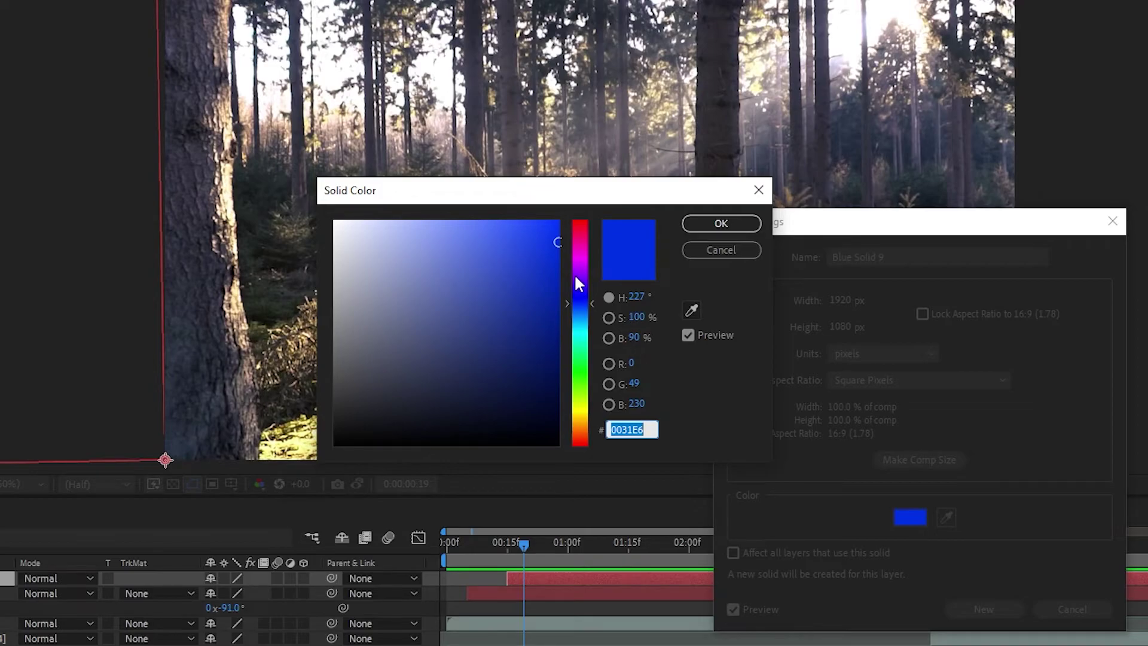
{"action": "left_click_drag", "start_coordinate": [576, 278], "coordinate": [579, 263]}
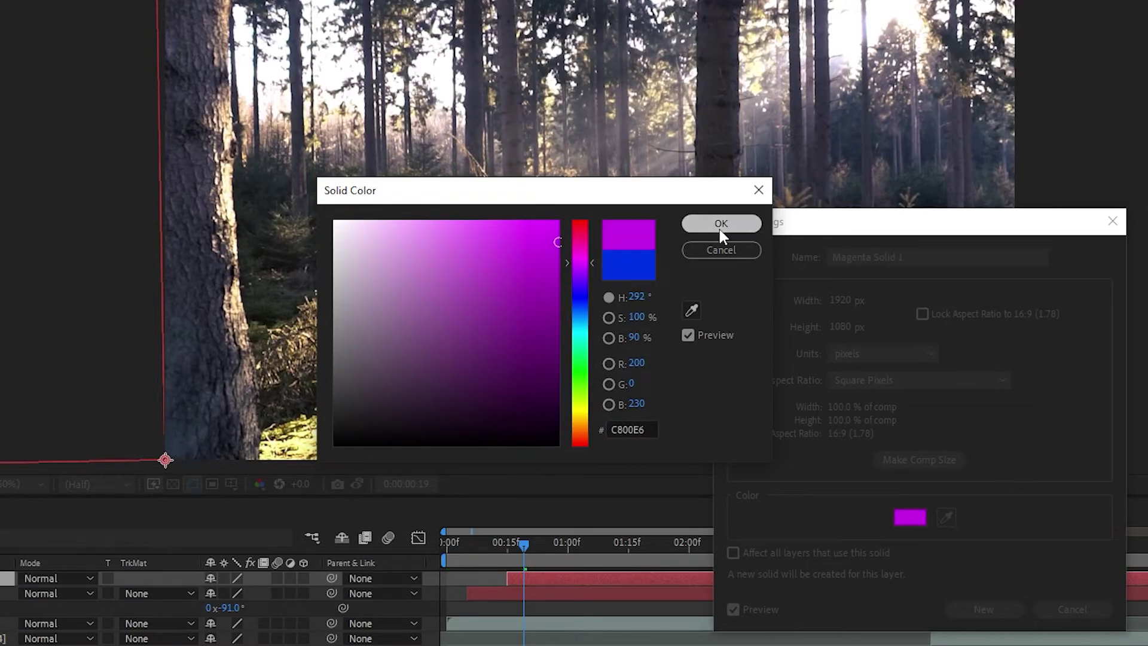
{"action": "left_click", "coordinate": [721, 224]}
{"action": "left_click", "coordinate": [983, 608]}
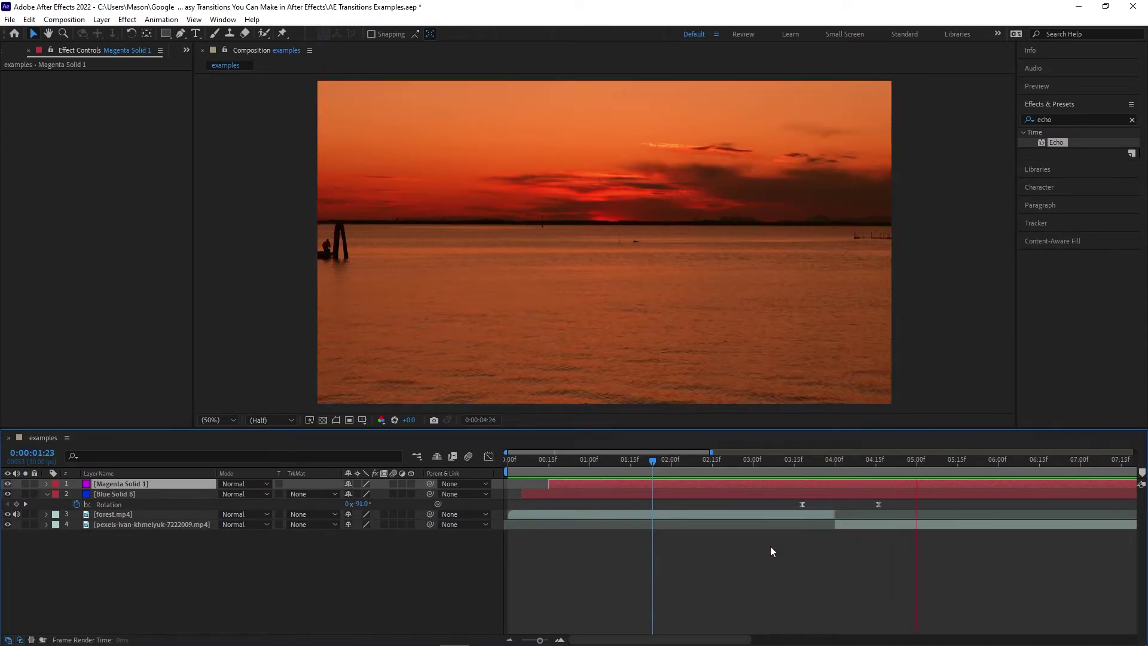
Duplicate the magenta solid, keeping a single extra copy.
{"action": "key", "text": "ctrl+d"}
{"action": "double_click", "coordinate": [140, 484]}
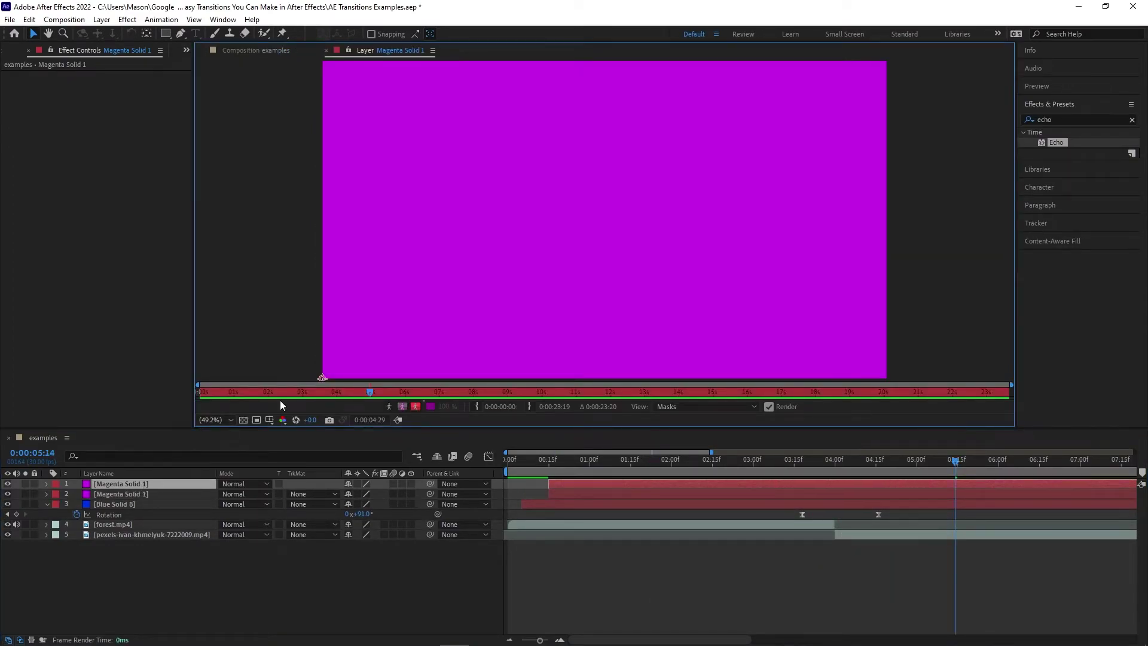
{"action": "key", "text": "Delete"}
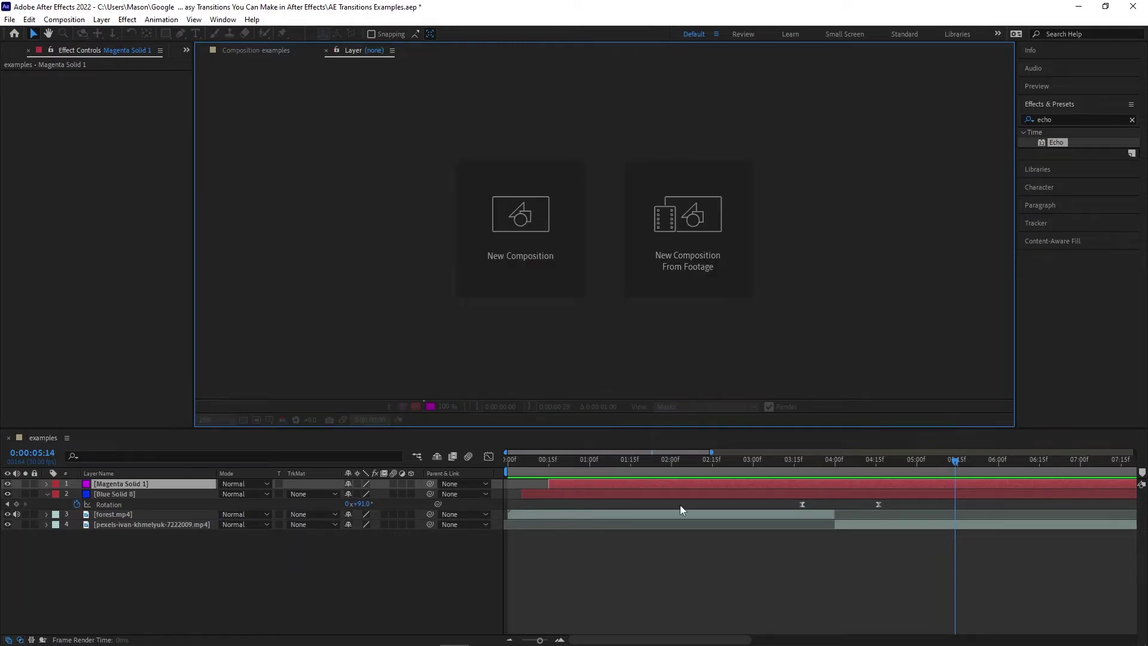
{"action": "key", "text": "ctrl+z"}
{"action": "mouse_move", "coordinate": [856, 461]}
{"action": "left_mouse_down"}
{"action": "mouse_move", "coordinate": [823, 458]}
{"action": "mouse_move", "coordinate": [854, 460]}
{"action": "left_mouse_up"}
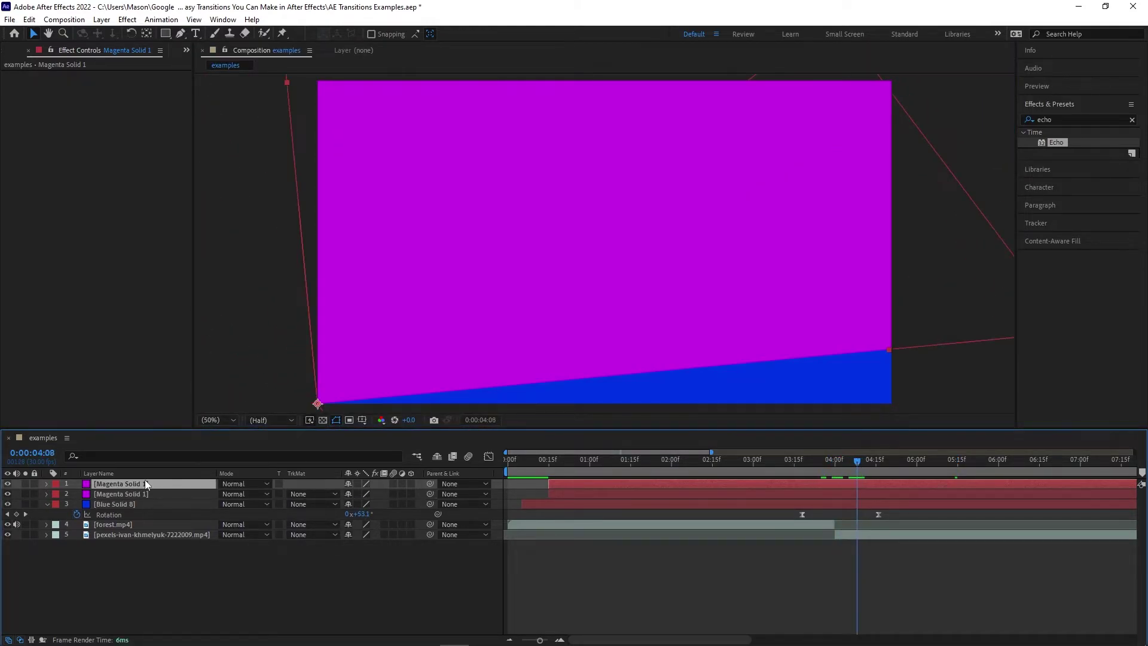
Recolour the copy to deep green at 50% brightness and start it later.
{"action": "key", "text": "ctrl+shift+y"}
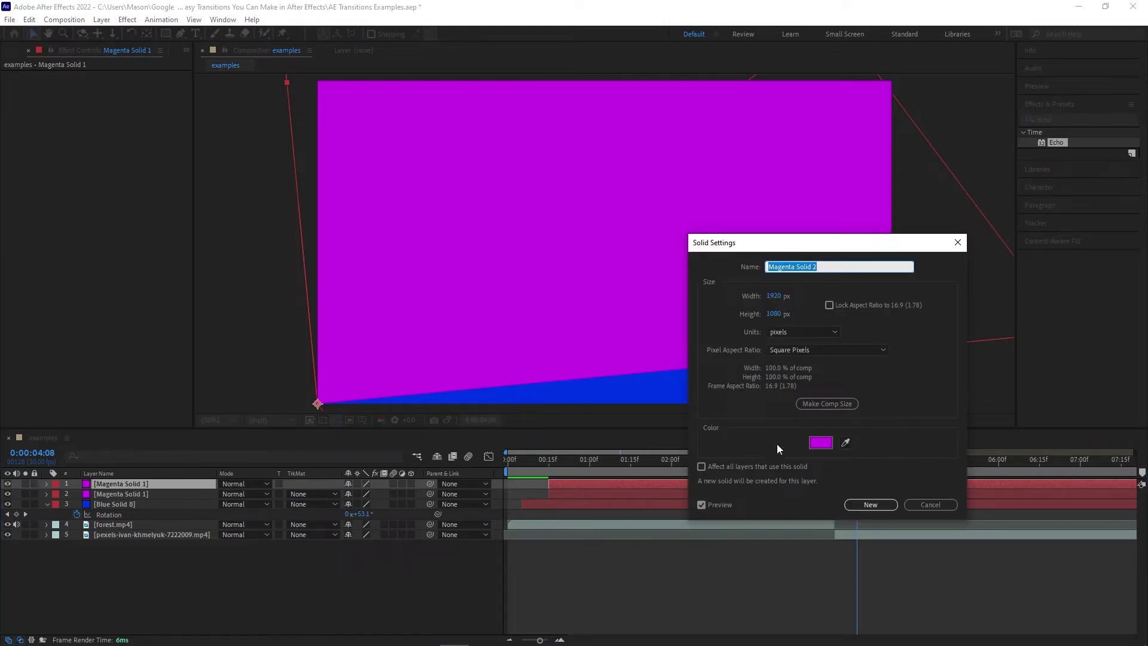
{"action": "left_click", "coordinate": [815, 444]}
{"action": "mouse_move", "coordinate": [602, 339]}
{"action": "left_mouse_down"}
{"action": "mouse_move", "coordinate": [602, 365]}
{"action": "mouse_move", "coordinate": [602, 350]}
{"action": "left_mouse_up"}
{"action": "left_click_drag", "start_coordinate": [561, 291], "coordinate": [595, 318]}
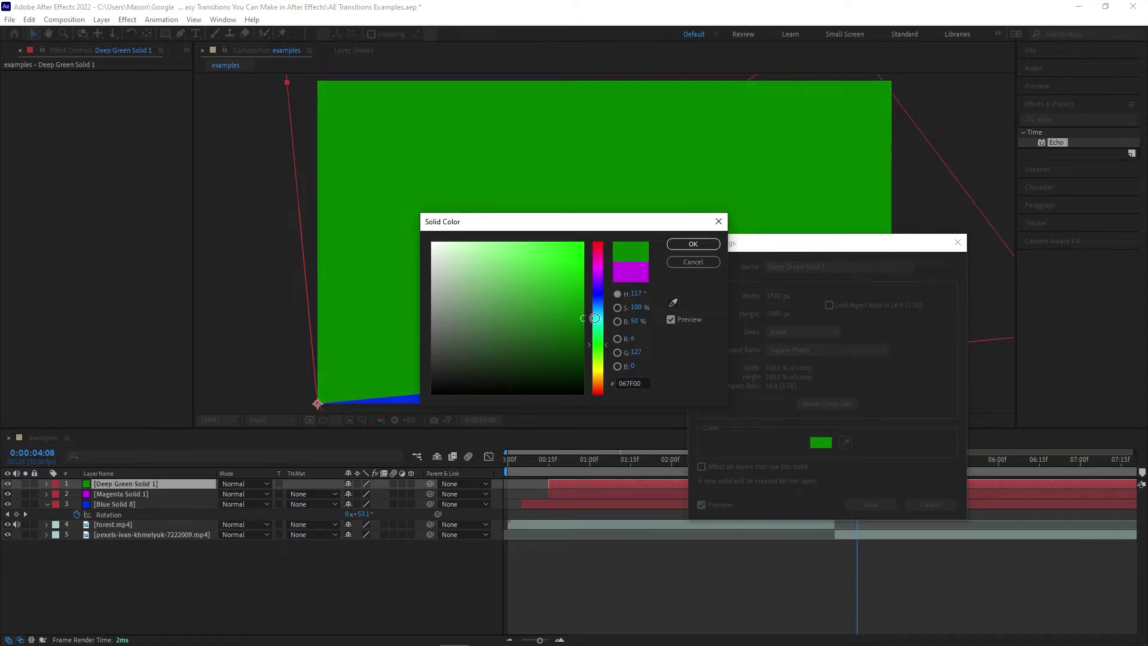
{"action": "left_click", "coordinate": [697, 248]}
{"action": "left_click", "coordinate": [880, 500]}
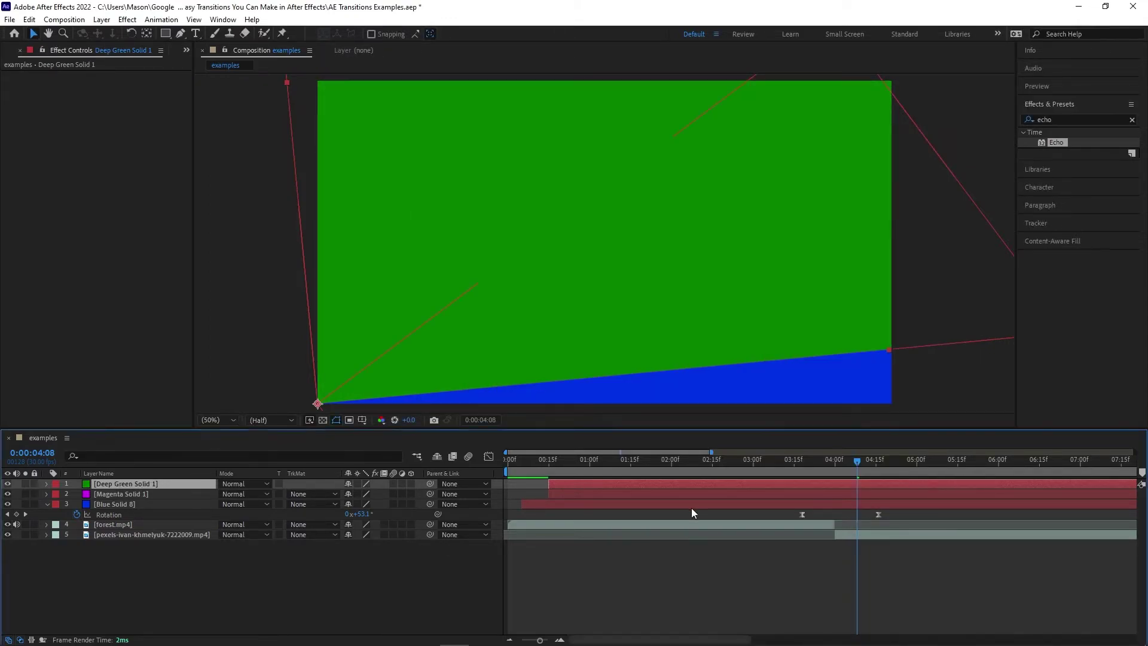
{"action": "left_click_drag", "start_coordinate": [576, 482], "coordinate": [603, 481]}
Add a Drop Shadow layer style to Magenta Solid 1 with 41% opacity and size 88.
{"action": "key", "text": "space"}
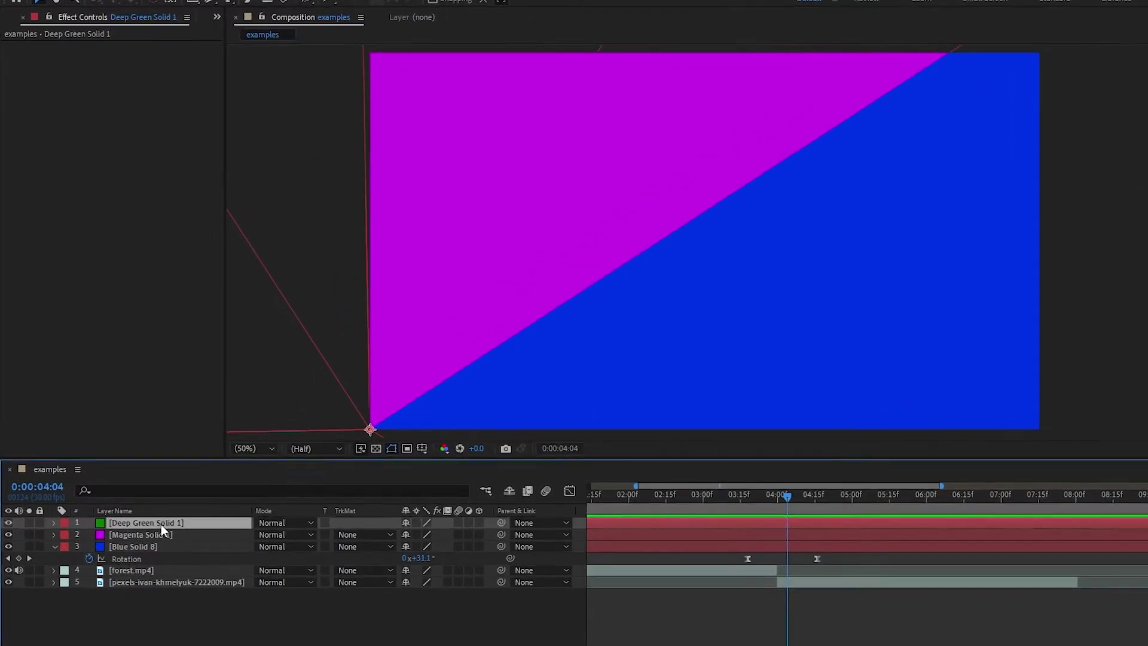
{"action": "right_click", "coordinate": [160, 525]}
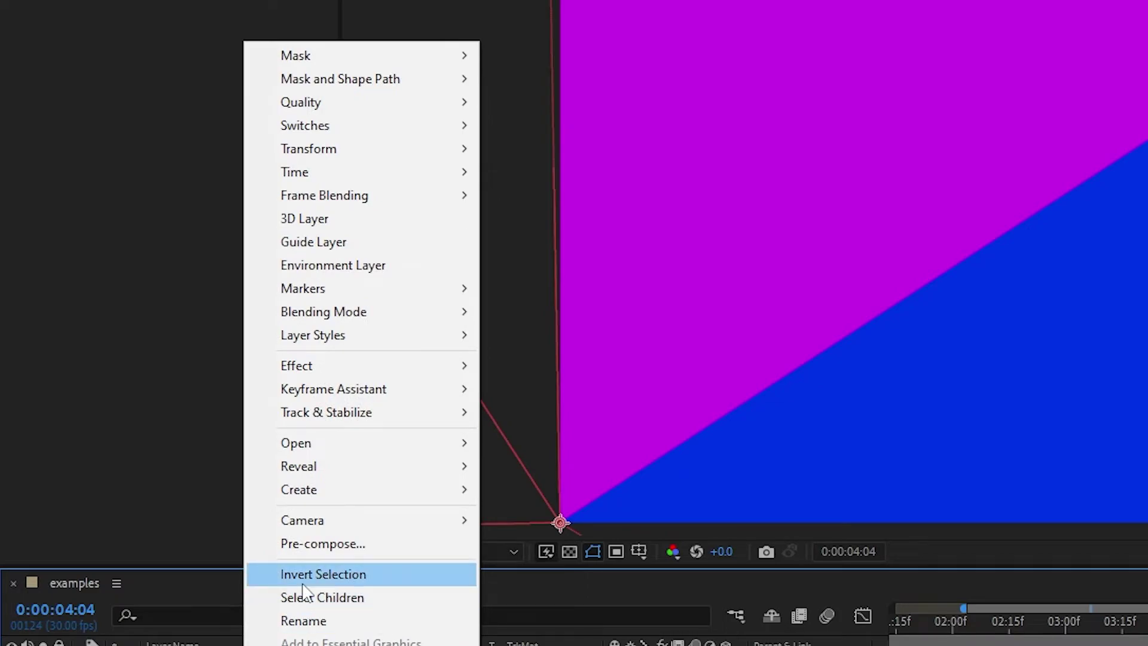
{"action": "mouse_move", "coordinate": [350, 340]}
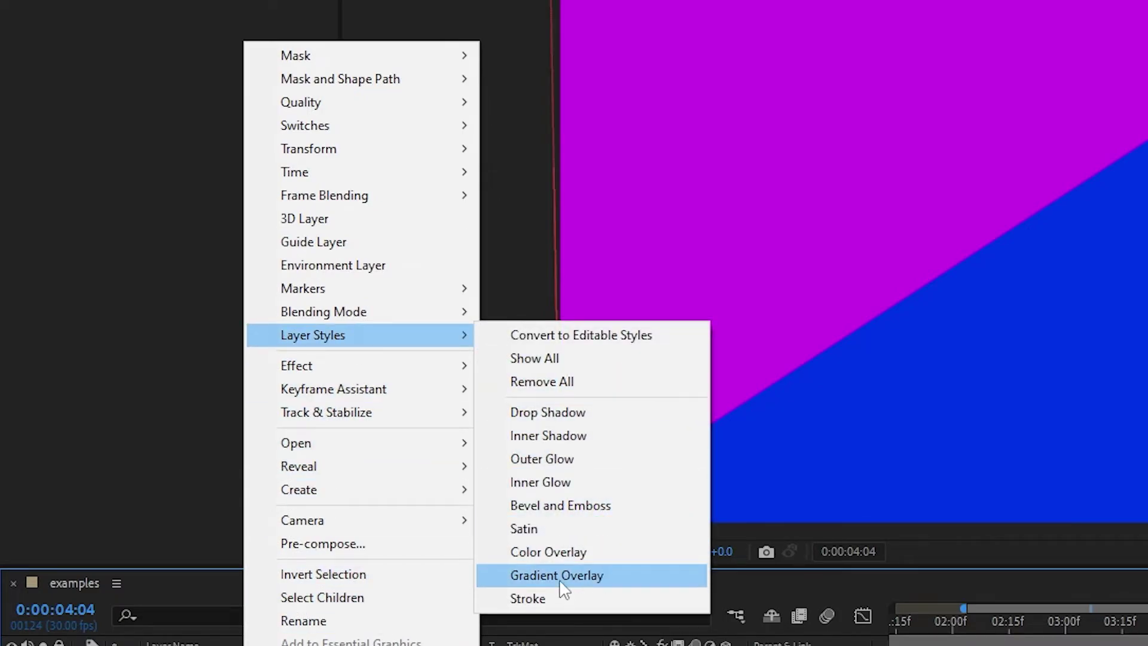
{"action": "left_click", "coordinate": [566, 414]}
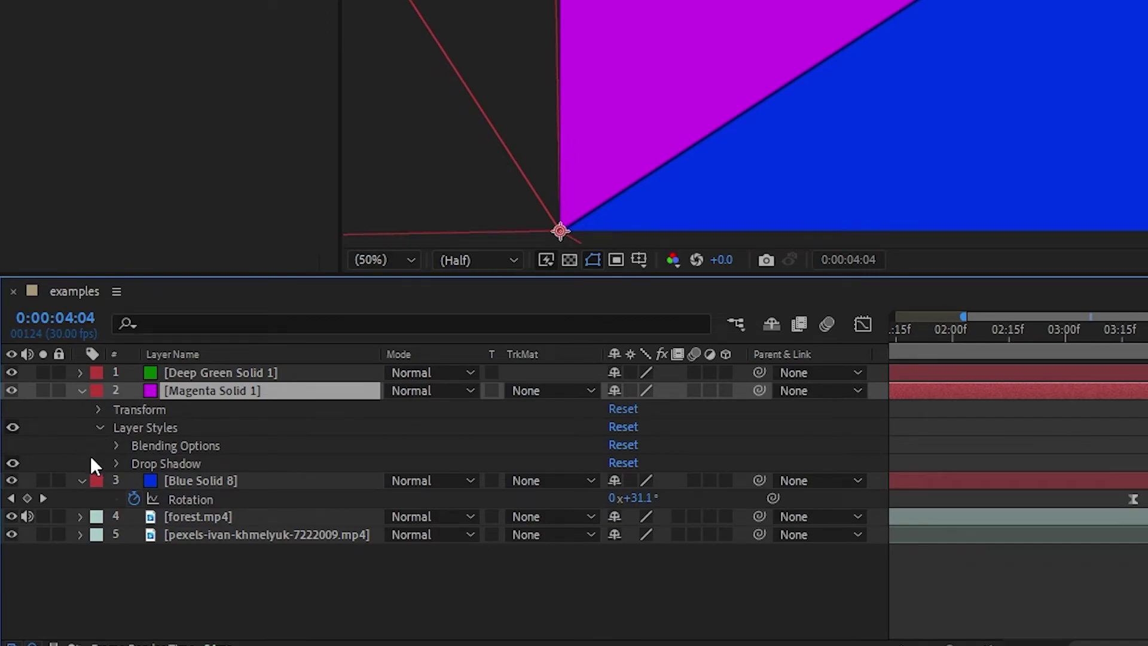
{"action": "left_click", "coordinate": [118, 463]}
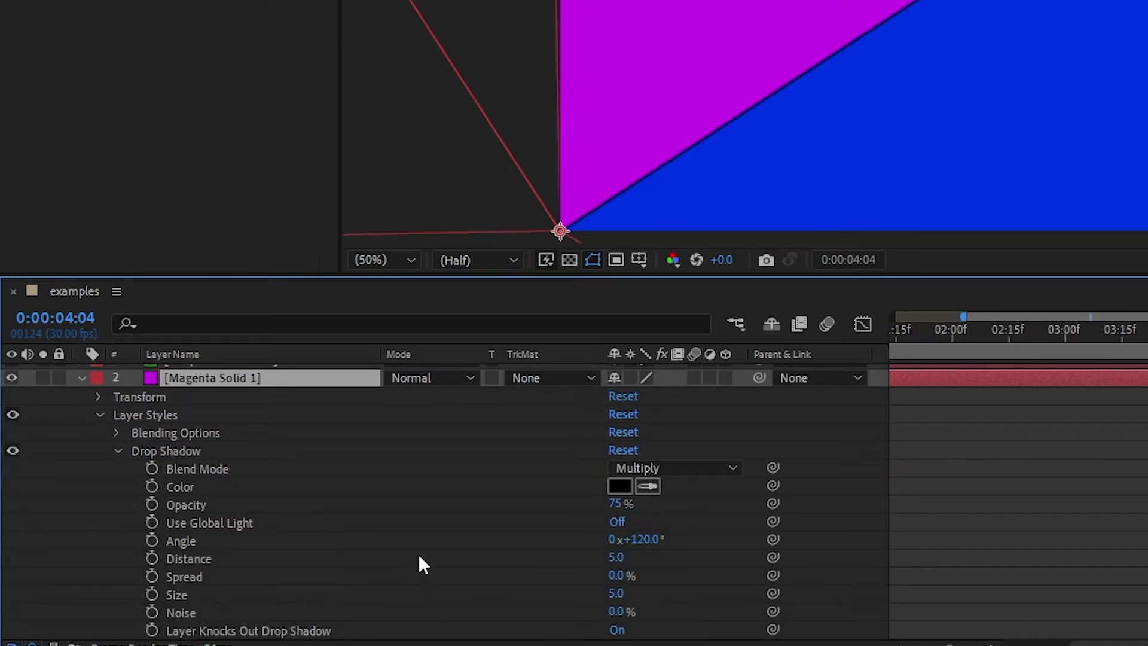
{"action": "left_click_drag", "start_coordinate": [622, 505], "coordinate": [523, 510]}
{"action": "scroll", "coordinate": [459, 571], "scroll_direction": "down", "scroll_amount": 4}
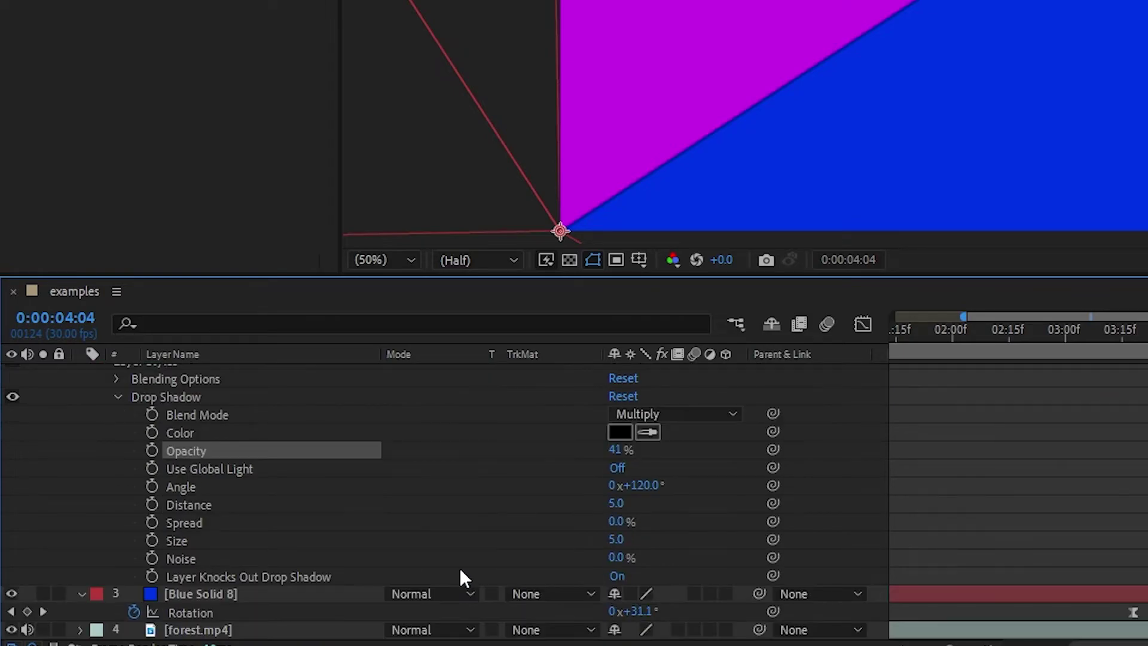
{"action": "left_click_drag", "start_coordinate": [615, 521], "coordinate": [698, 518]}
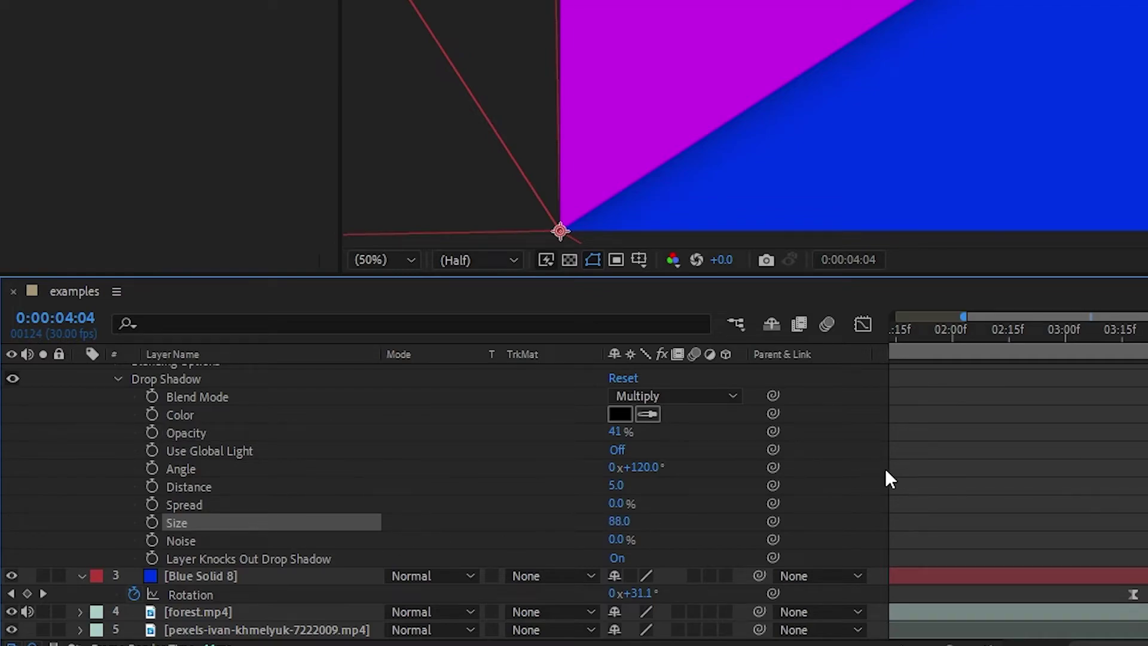
{"action": "scroll", "coordinate": [411, 488], "scroll_direction": "up", "scroll_amount": 5}
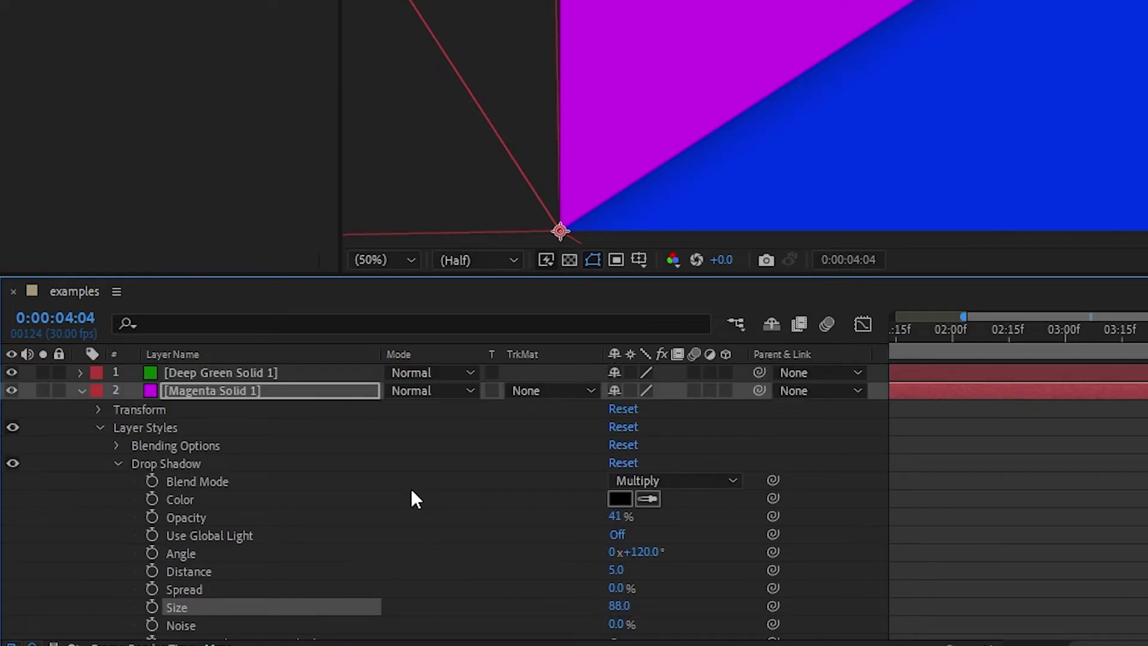
Copy the magenta solid's Drop Shadow onto Deep Green Solid 1 and Blue Solid 8.
{"action": "left_click", "coordinate": [198, 464]}
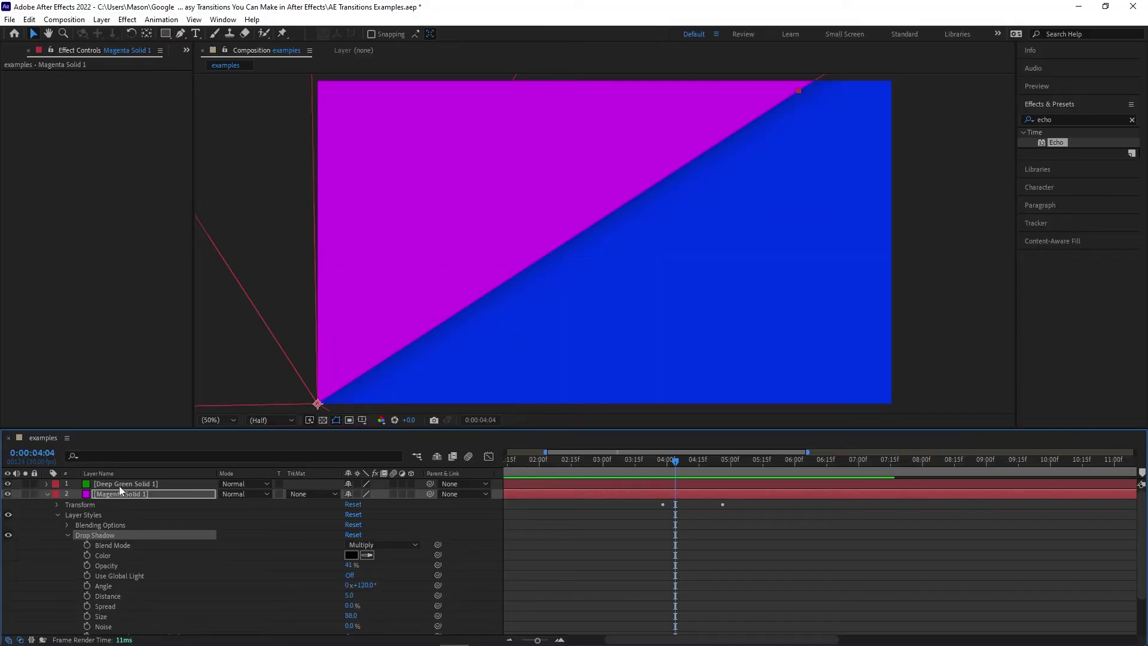
{"action": "left_click", "coordinate": [211, 374]}
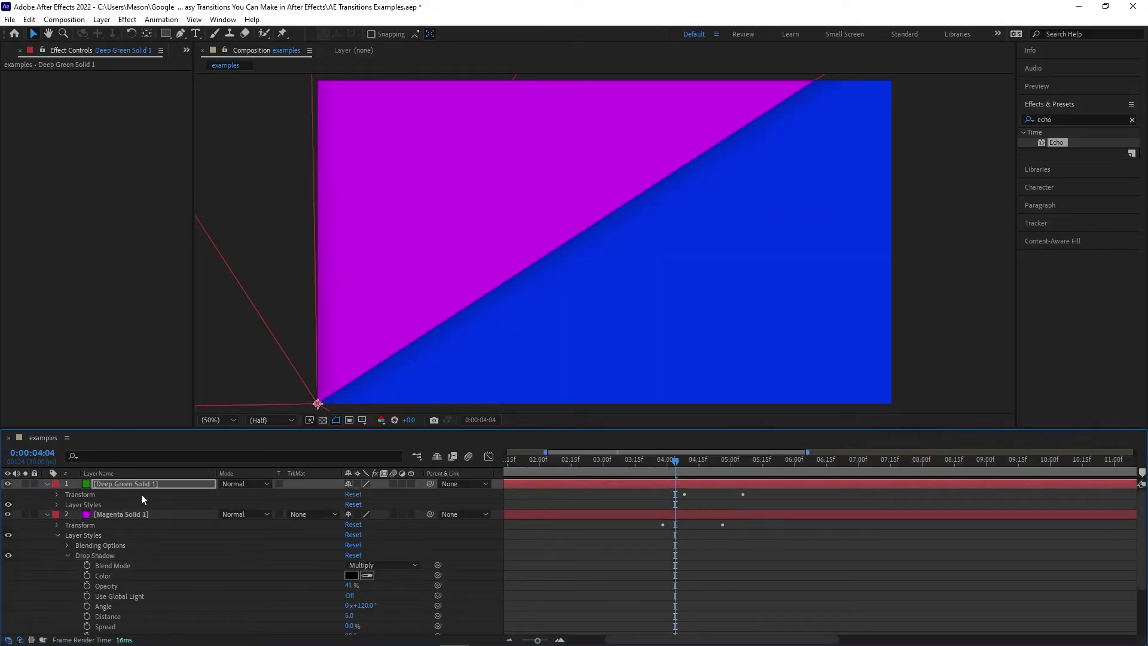
{"action": "scroll", "coordinate": [191, 578], "scroll_direction": "down", "scroll_amount": 3}
{"action": "left_click", "coordinate": [120, 598]}
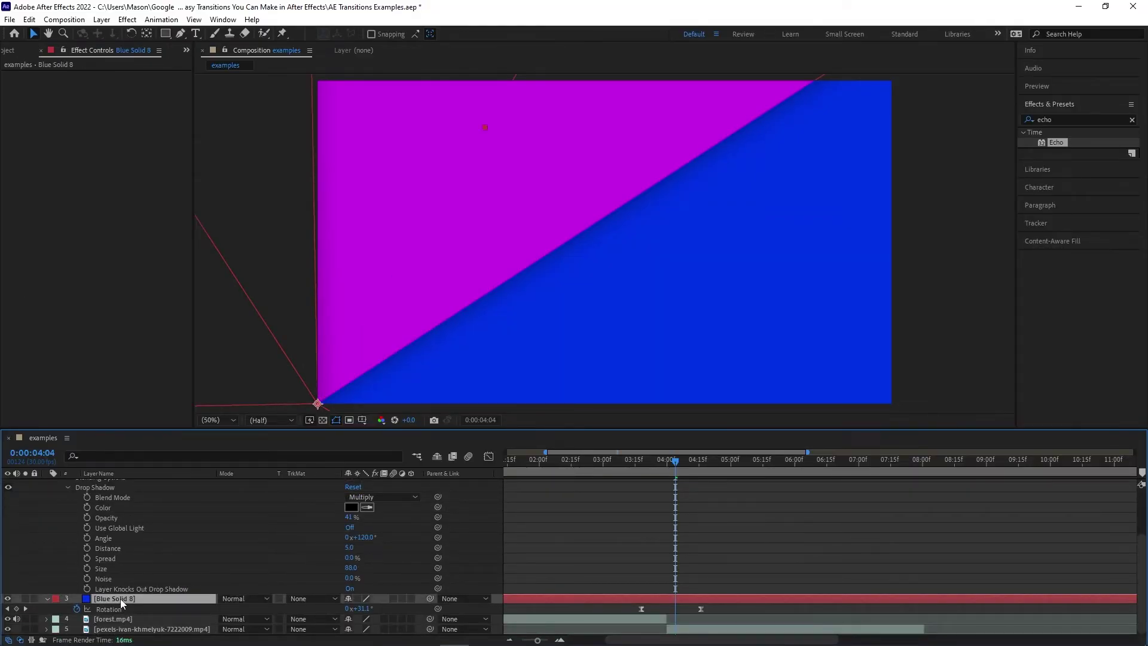
Preview the shadowed fan transition, stopping on the 04:03 frame.
{"action": "left_click_drag", "start_coordinate": [513, 464], "coordinate": [582, 463]}
{"action": "key", "text": "space"}
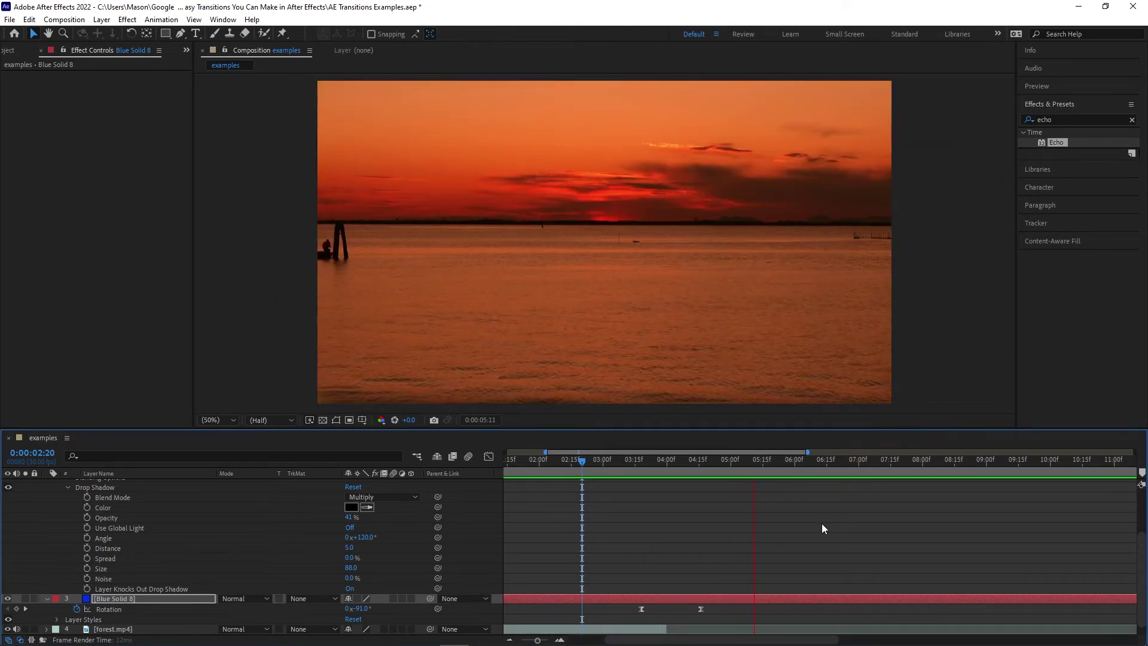
{"action": "key", "text": "space"}
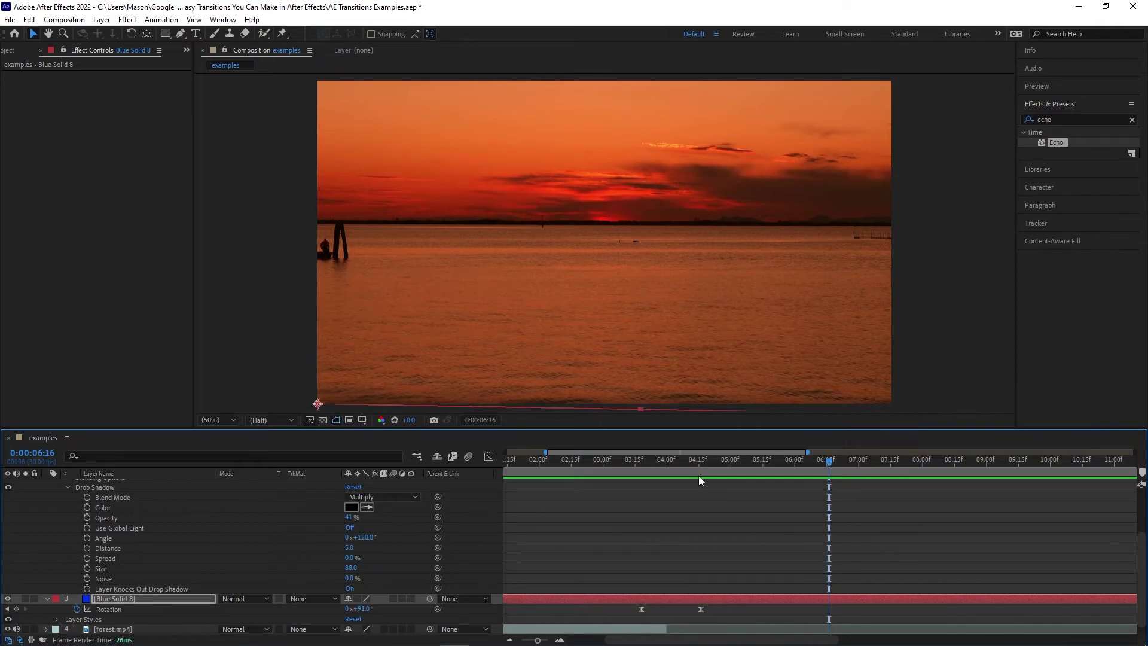
{"action": "left_click_drag", "start_coordinate": [698, 475], "coordinate": [674, 476]}
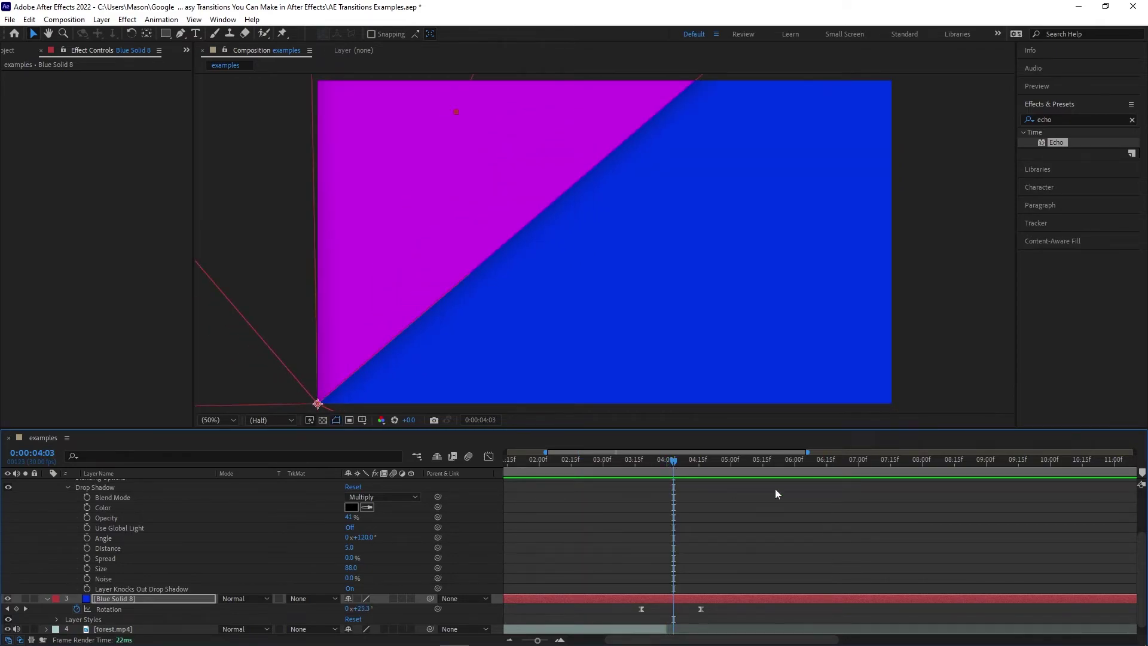
{"action": "left_click_drag", "start_coordinate": [1140, 553], "coordinate": [1141, 534]}
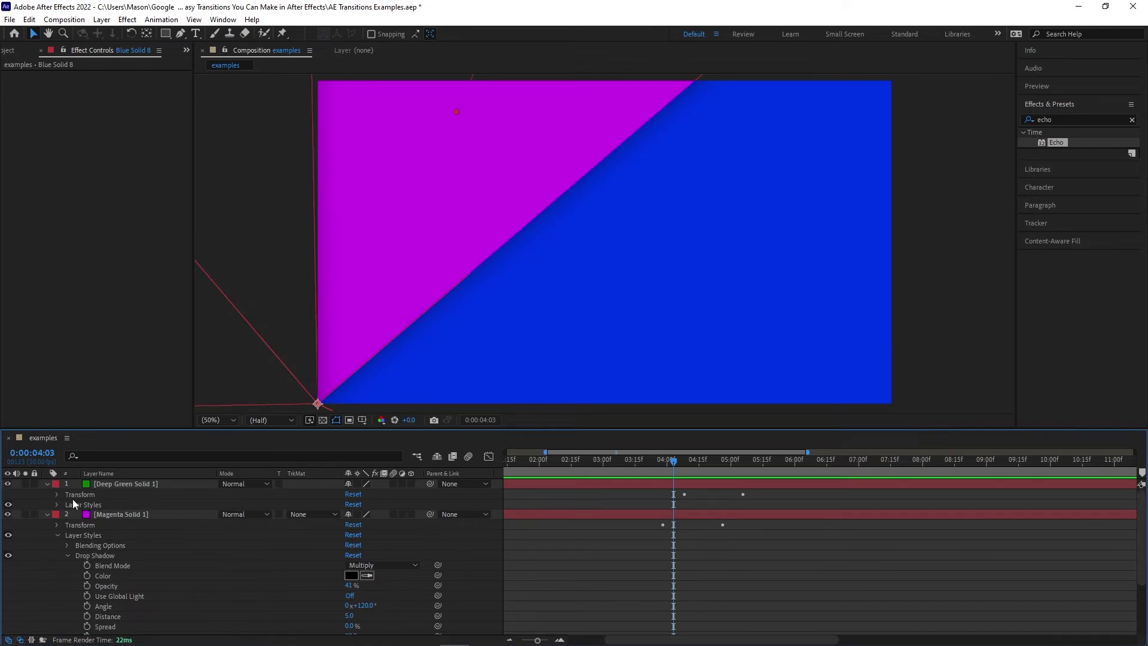
Reveal Magenta Solid 1's rotation keyframes and retime its final keyframe.
{"action": "left_click", "coordinate": [48, 514]}
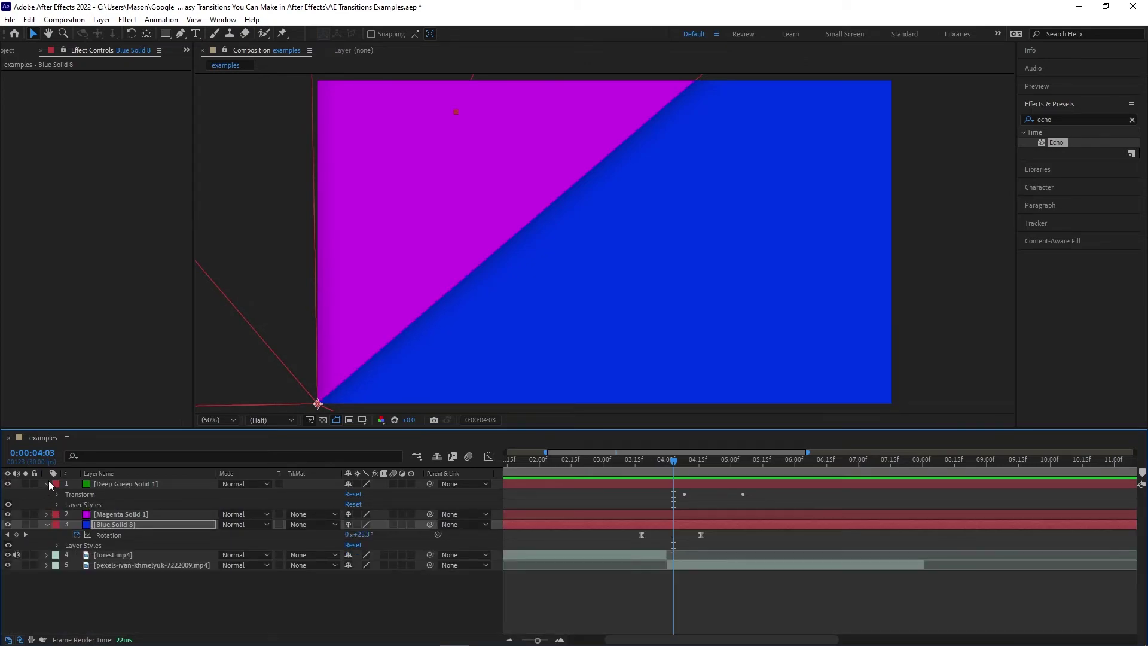
{"action": "left_click", "coordinate": [47, 483]}
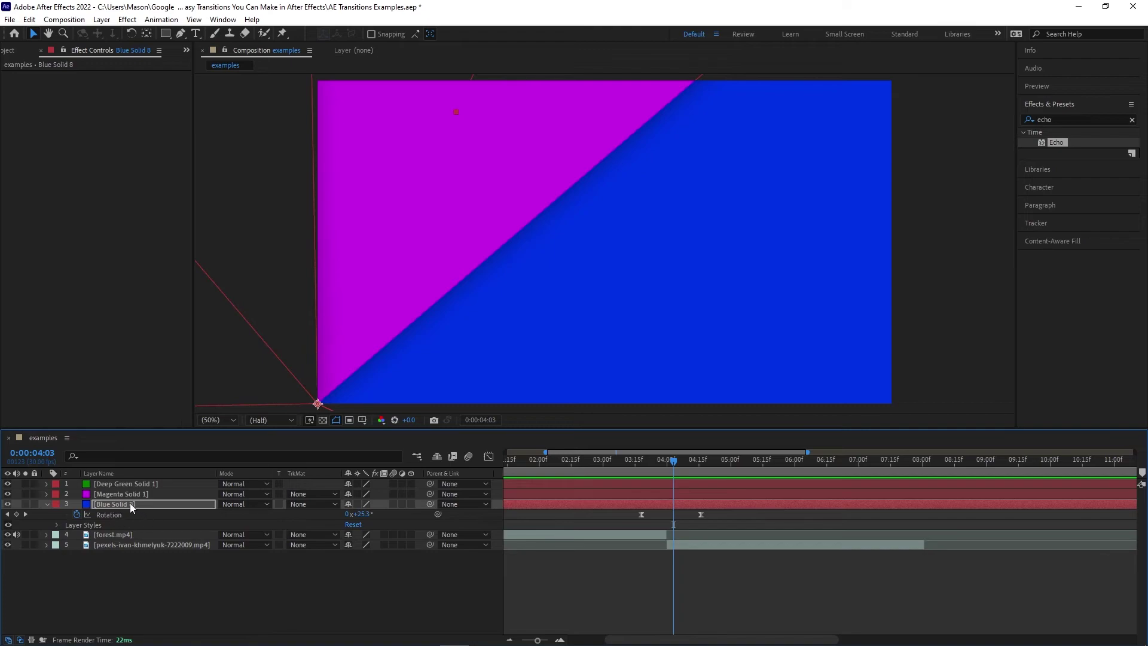
{"action": "left_click", "coordinate": [116, 492]}
{"action": "key", "text": "u"}
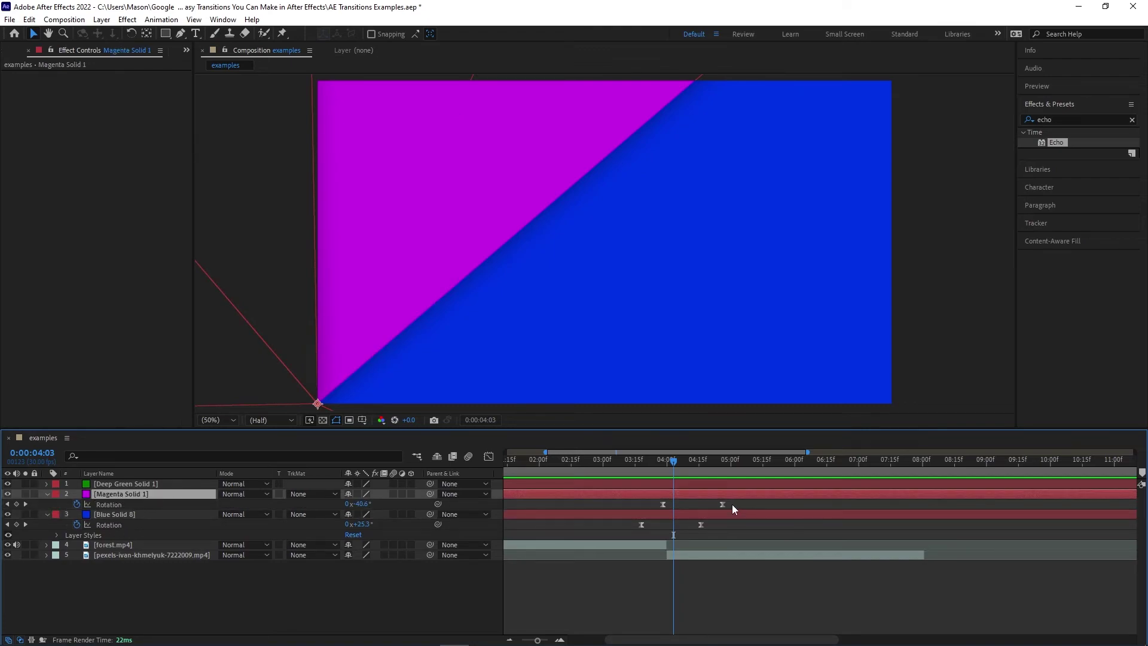
{"action": "mouse_move", "coordinate": [722, 504]}
{"action": "left_mouse_down"}
{"action": "mouse_move", "coordinate": [694, 493]}
{"action": "mouse_move", "coordinate": [702, 496]}
{"action": "left_mouse_up"}
Reveal Deep Green Solid 1's rotation keyframes and preview the fan sweep around 04:04.
{"action": "left_click", "coordinate": [122, 484]}
{"action": "key", "text": "u"}
{"action": "left_click_drag", "start_coordinate": [669, 460], "coordinate": [620, 461]}
{"action": "key", "text": "space"}
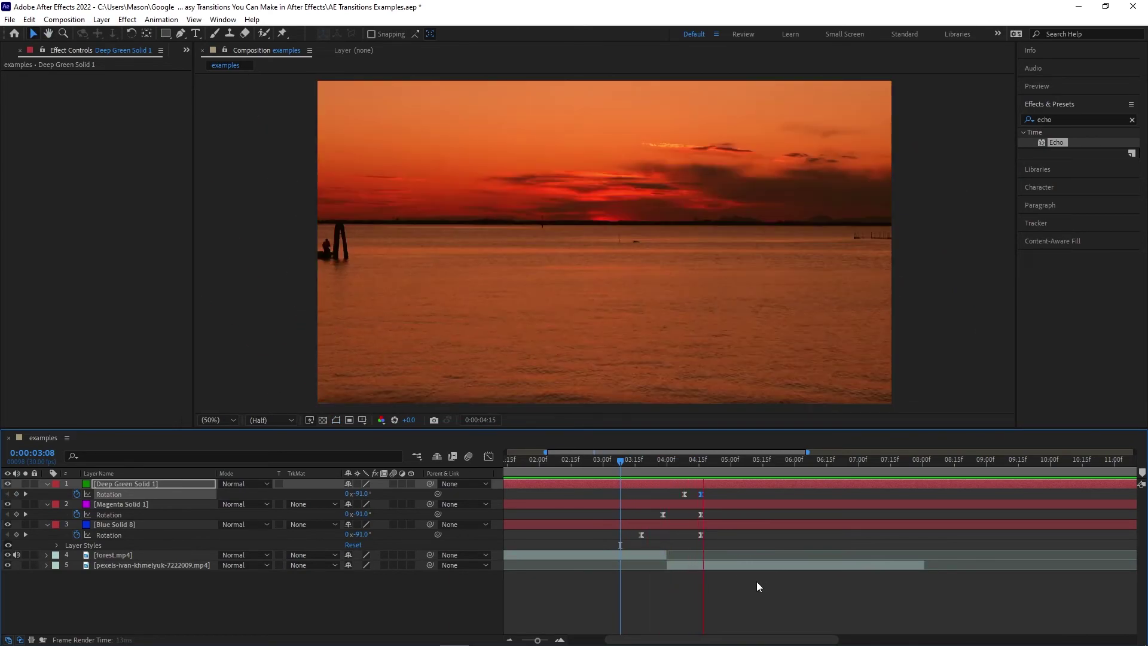
{"action": "key", "text": "space"}
{"action": "left_click_drag", "start_coordinate": [671, 465], "coordinate": [693, 460]}
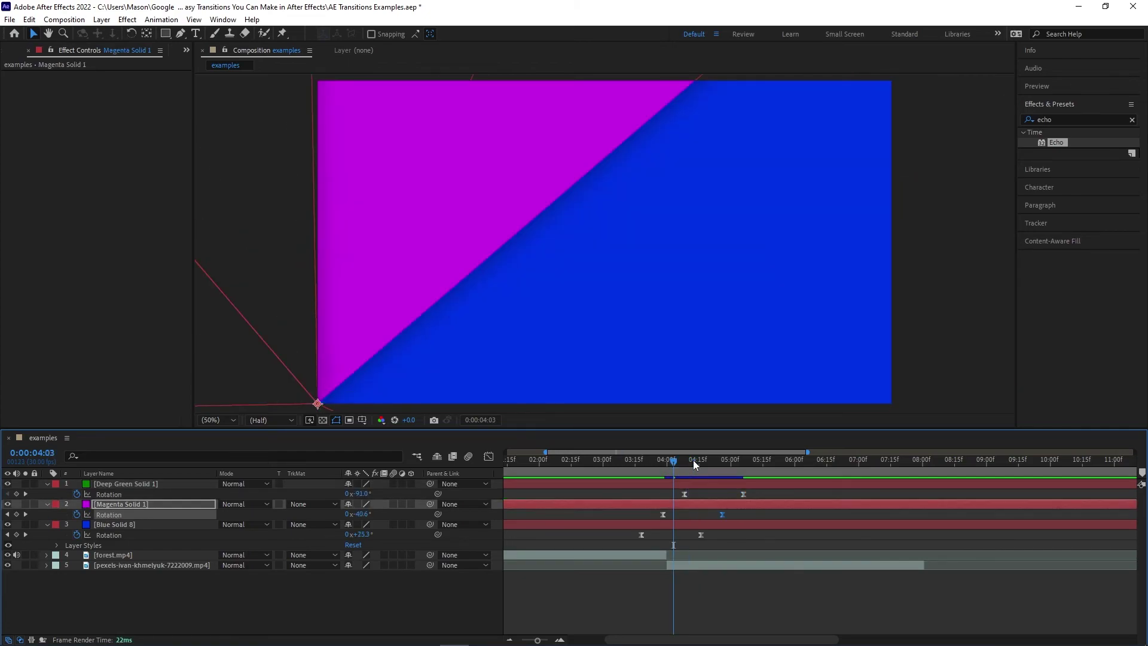
{"action": "left_click_drag", "start_coordinate": [694, 461], "coordinate": [626, 464]}
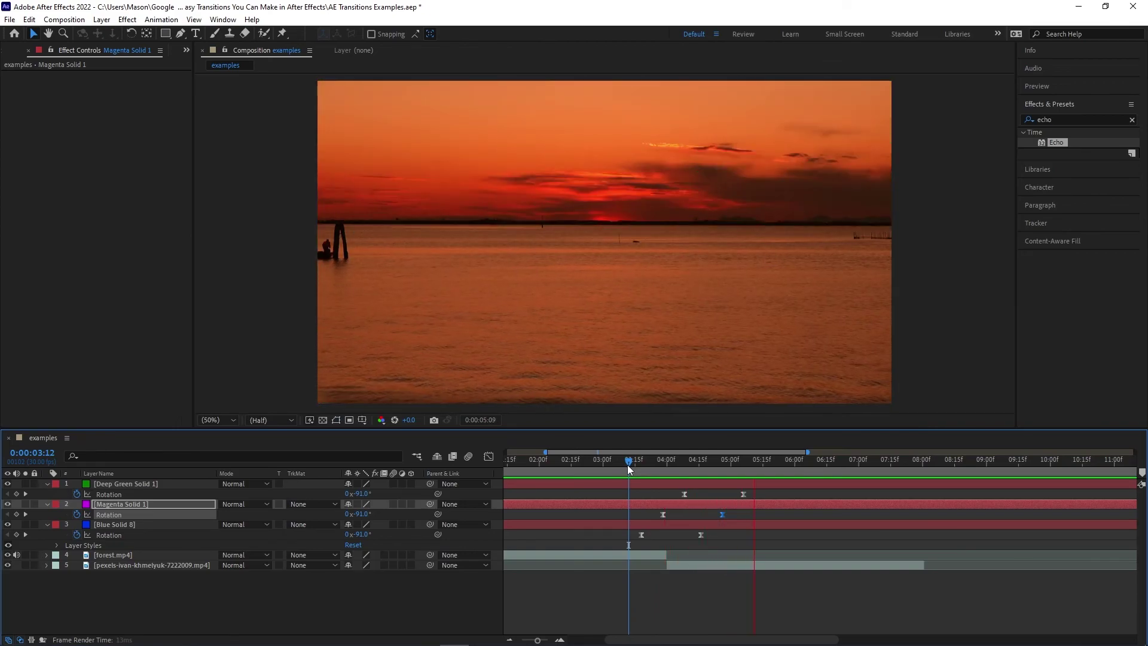